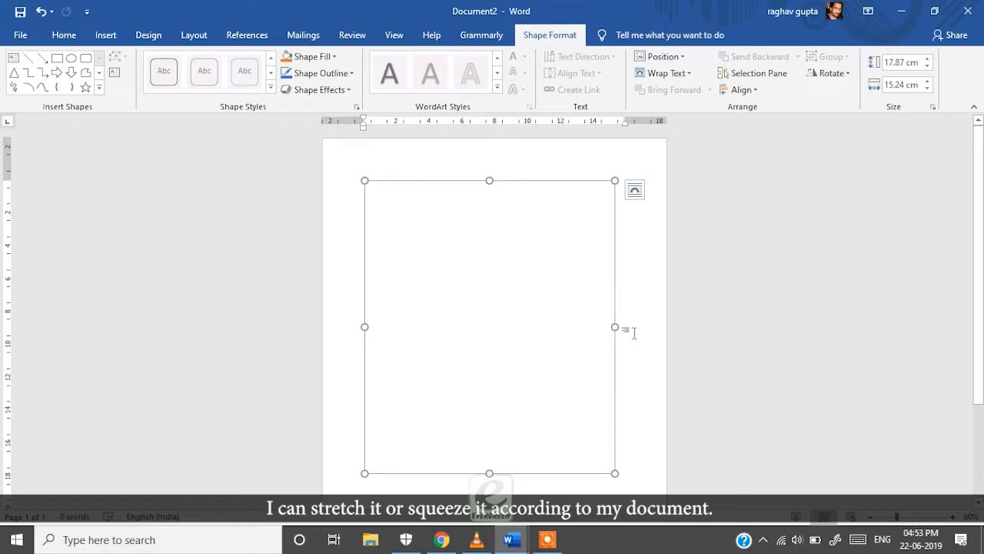
Stretch the drawing canvas taller and wider to about 25.53 by 16.2 cm, then try repositioning it
mouse_move(615, 329)
left_mouse_down()
mouse_move(565, 334)
mouse_move(562, 347)
mouse_move(623, 347)
left_mouse_up()
scroll(508, 291, "down", 1)
scroll(508, 292, "down", 2)
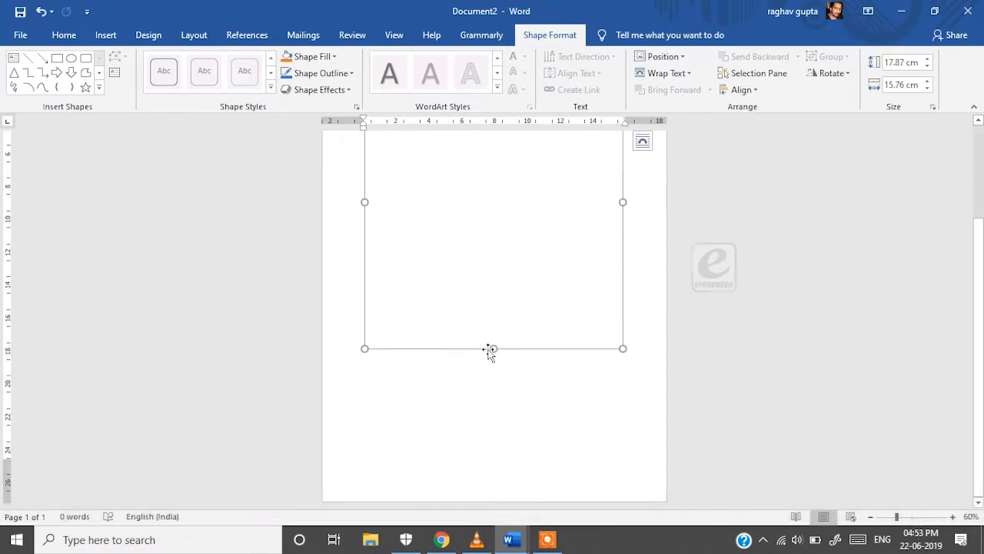
left_click_drag(495, 350, 505, 489)
left_click_drag(624, 274, 643, 272)
scroll(507, 281, "up", 3)
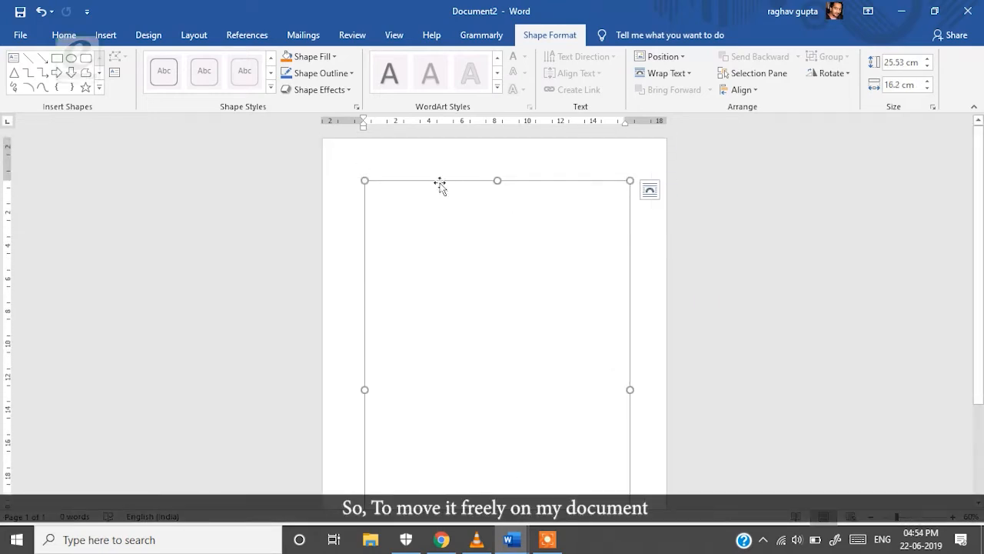
mouse_move(439, 186)
left_mouse_down()
mouse_move(416, 174)
mouse_move(499, 148)
mouse_move(455, 199)
mouse_move(476, 183)
left_mouse_up()
Set the drawing canvas's text wrapping to In front of text
right_click(476, 183)
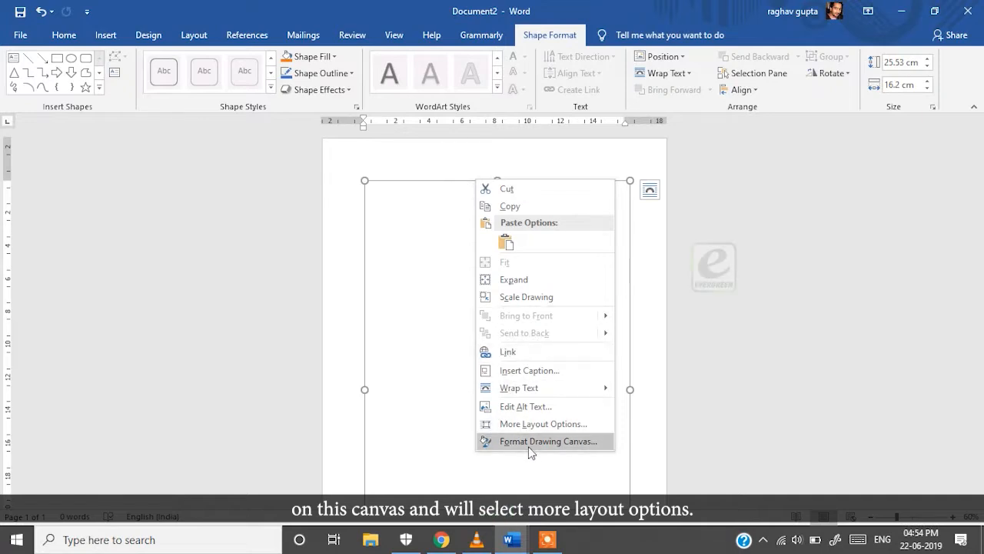
left_click(522, 427)
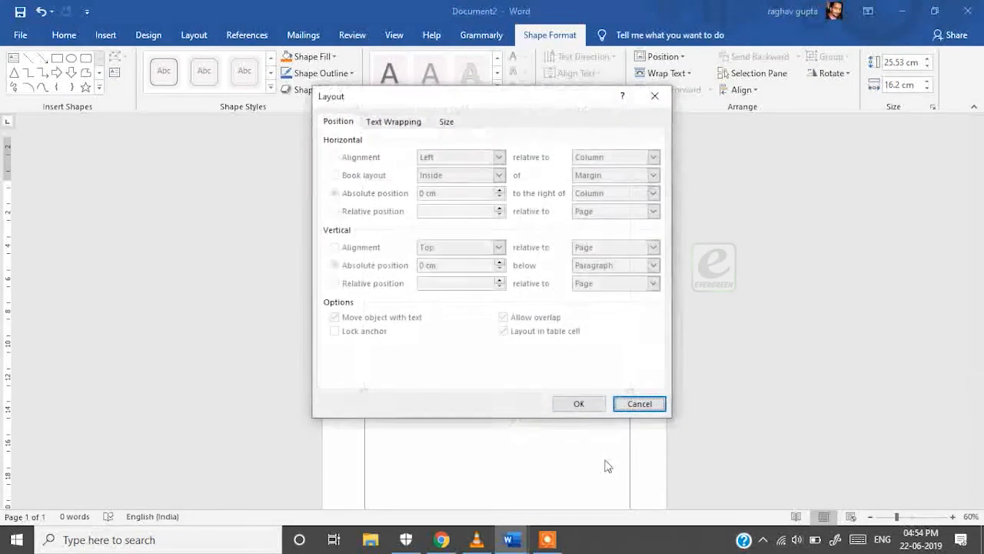
left_click(390, 121)
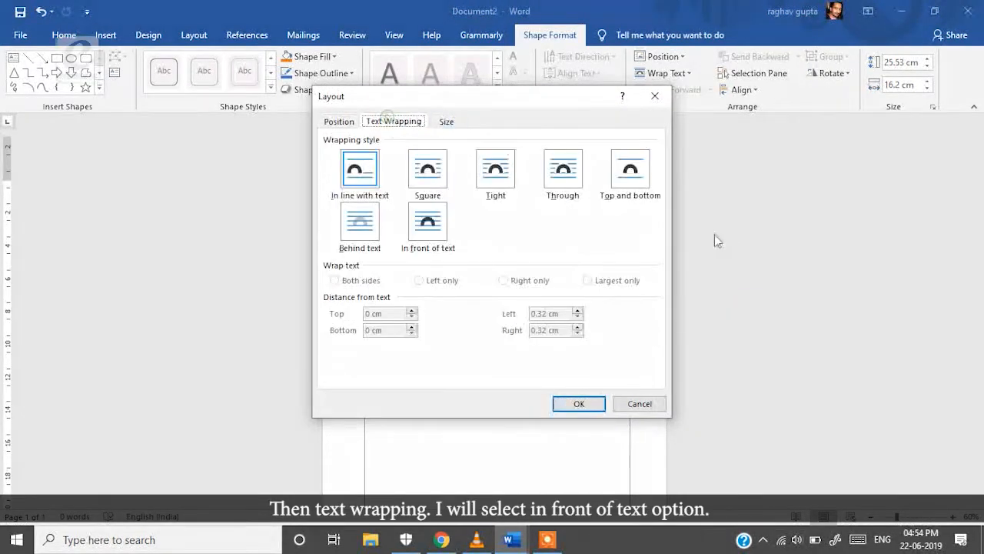
left_click(429, 219)
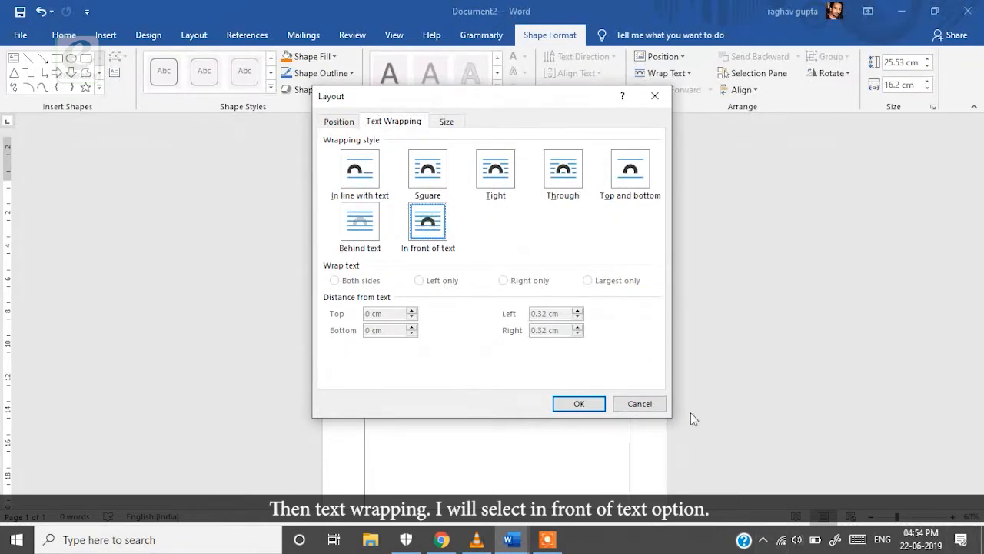
left_click(578, 403)
Reposition the canvas and enlarge it to about 27.33 by 18.87 cm
mouse_move(398, 179)
left_mouse_down()
mouse_move(380, 186)
mouse_move(367, 156)
mouse_move(431, 178)
mouse_move(374, 174)
mouse_move(373, 153)
mouse_move(387, 153)
left_mouse_up()
mouse_move(488, 172)
left_mouse_down()
mouse_move(495, 149)
mouse_move(486, 159)
left_mouse_up()
left_click_drag(344, 385, 339, 387)
scroll(530, 413, "down", 3)
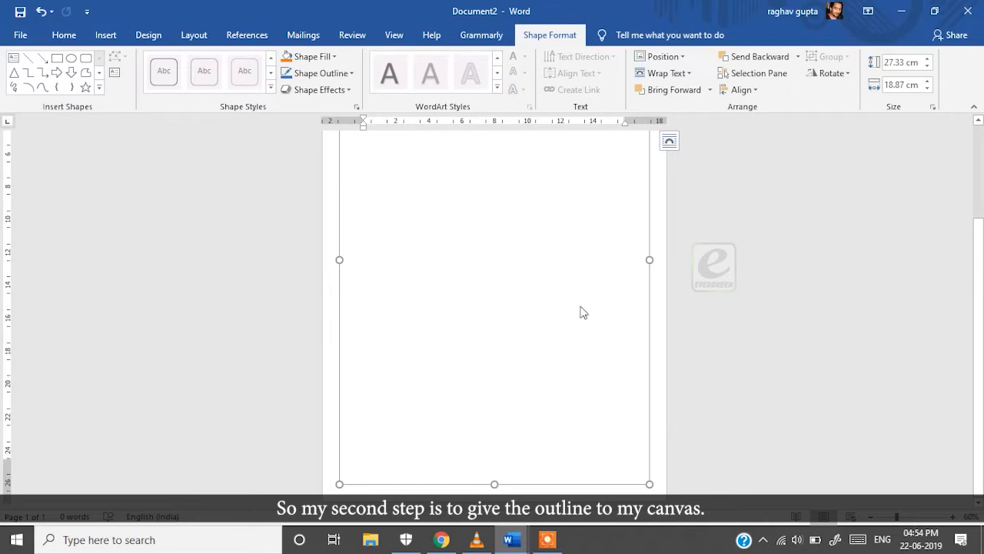
scroll(583, 311, "up", 3)
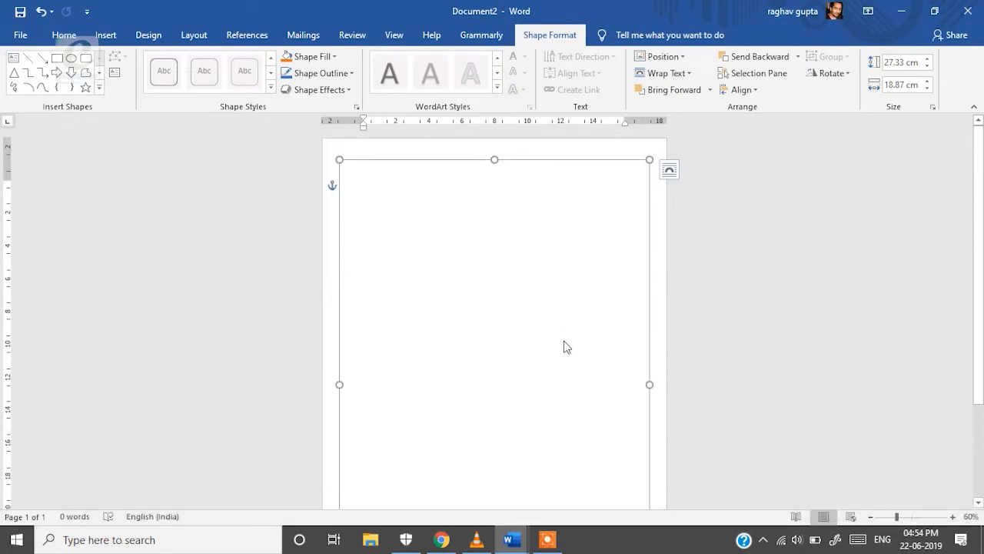
Give the canvas a solid Blue, Accent 1, Lighter 80% fill
right_click(524, 159)
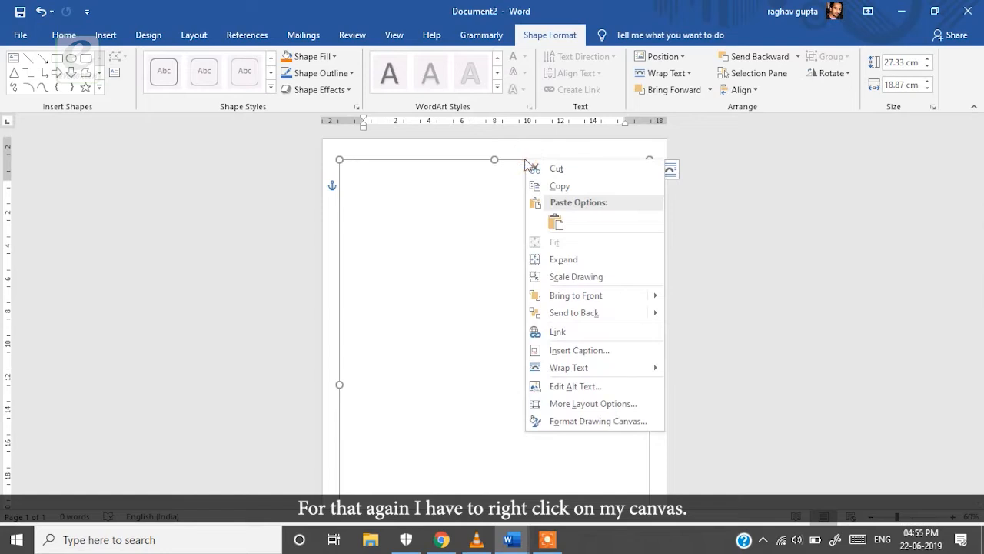
left_click(573, 423)
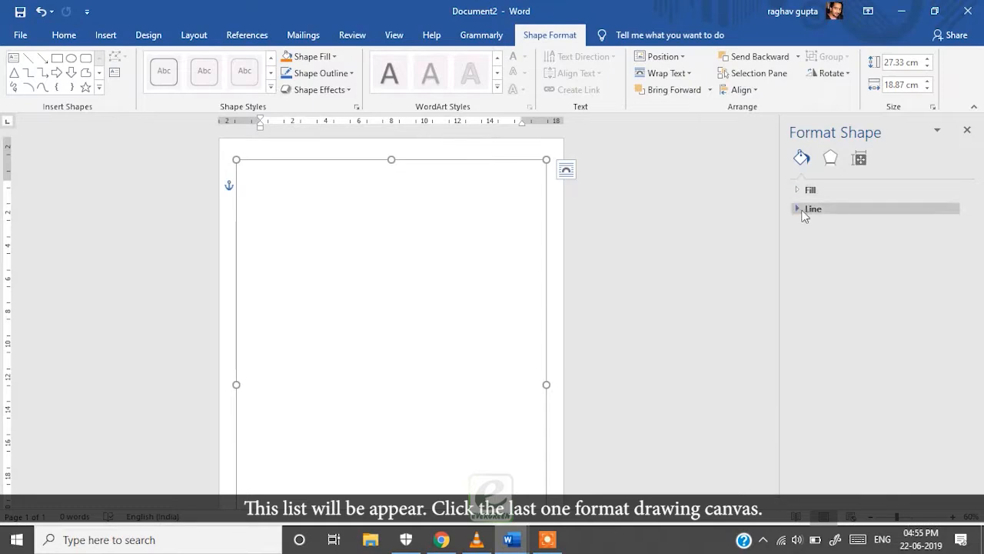
left_click(803, 214)
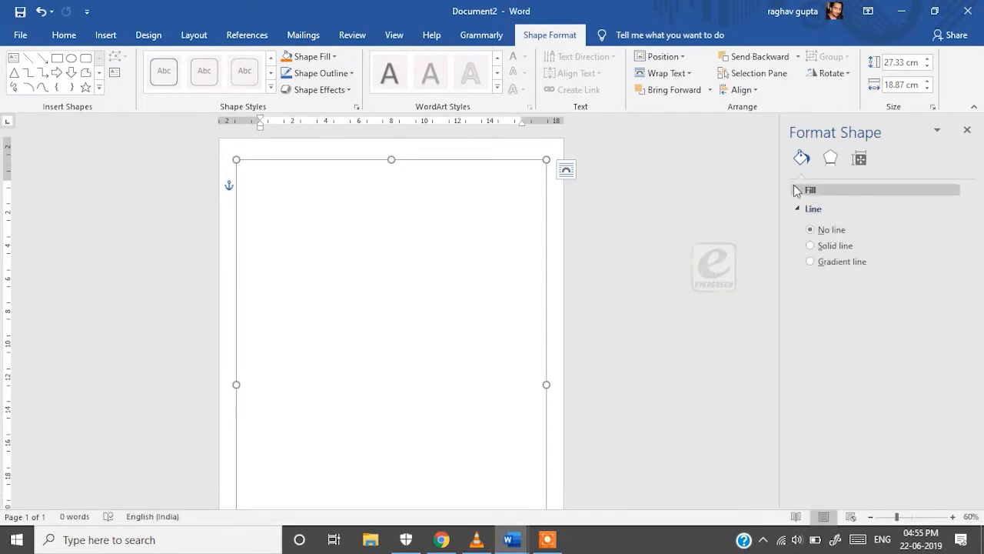
left_click(799, 190)
left_click(825, 227)
left_click(943, 300)
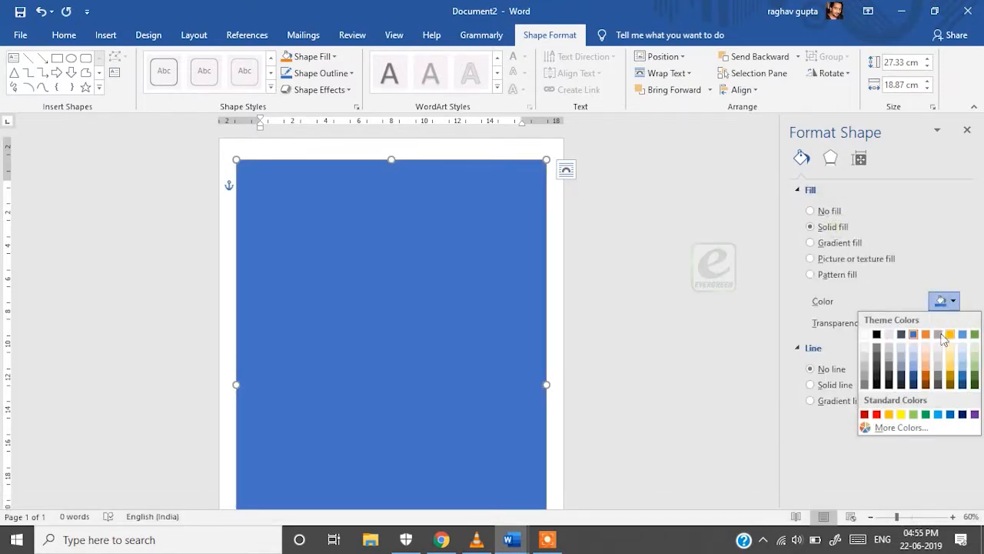
left_click(915, 348)
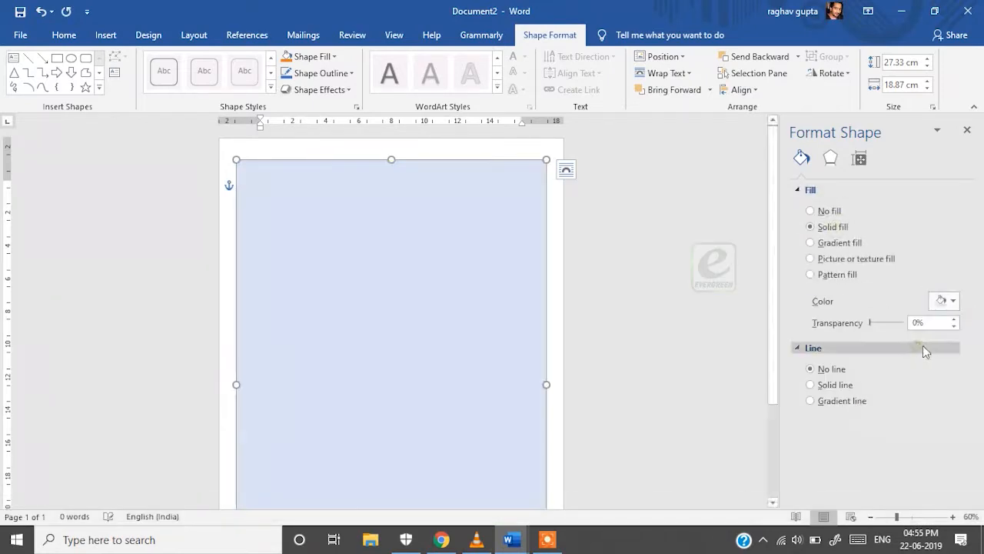
left_click(948, 305)
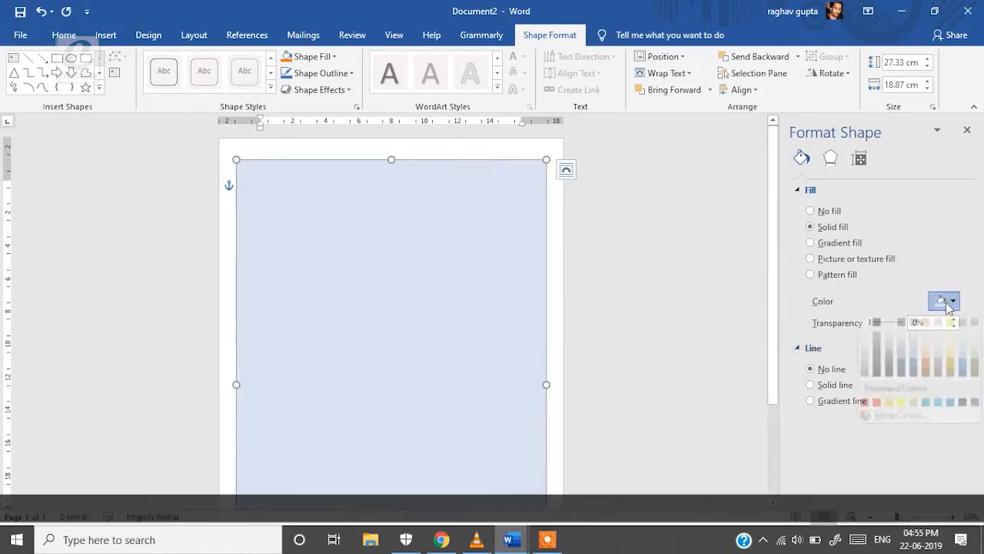
left_click(914, 349)
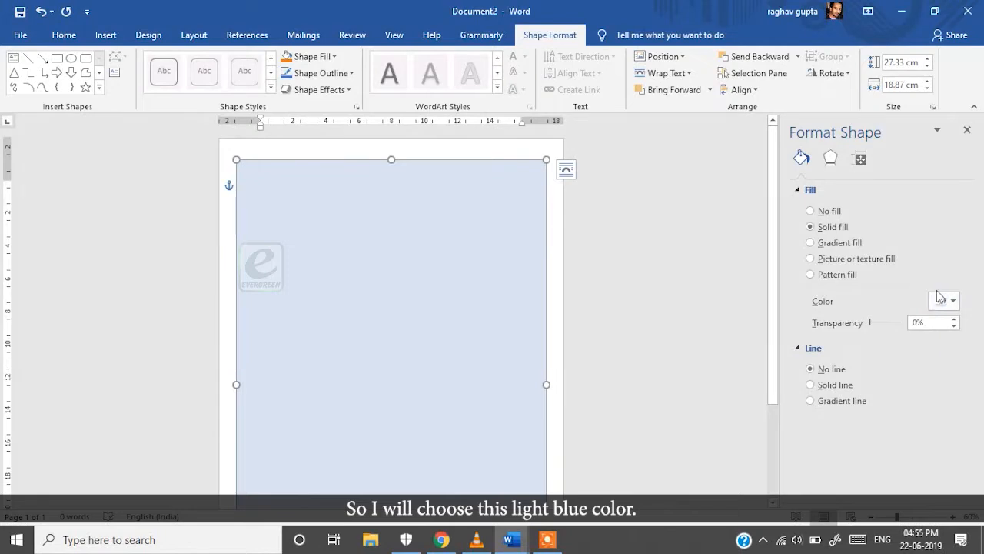
Give the canvas a solid light blue outline 6 pt wide
left_click(822, 369)
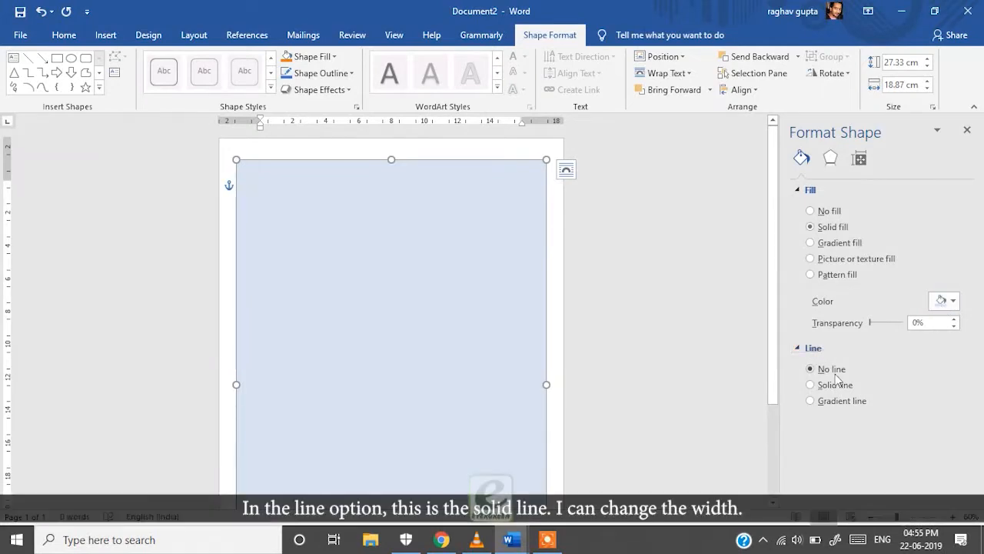
left_click(834, 384)
scroll(871, 400, "down", 3)
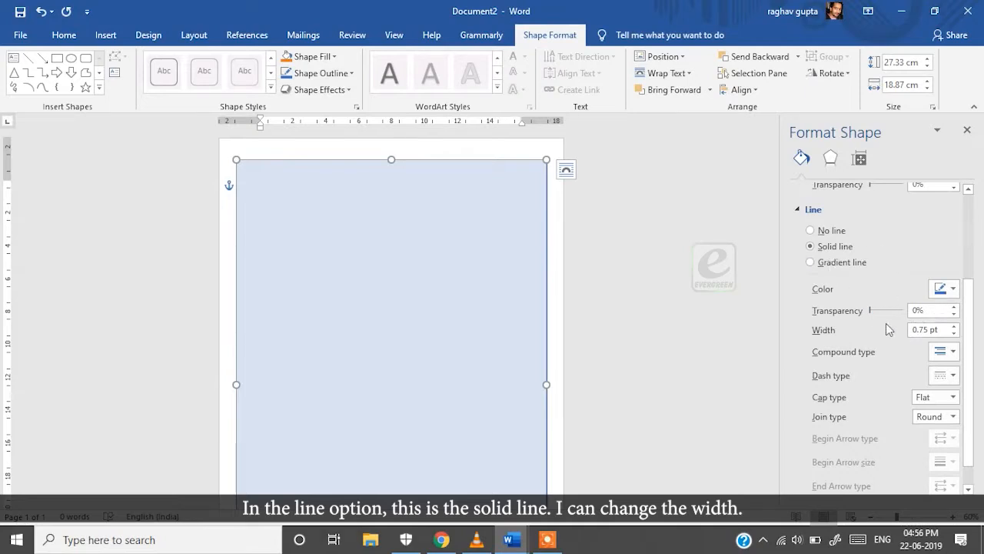
left_click(954, 325)
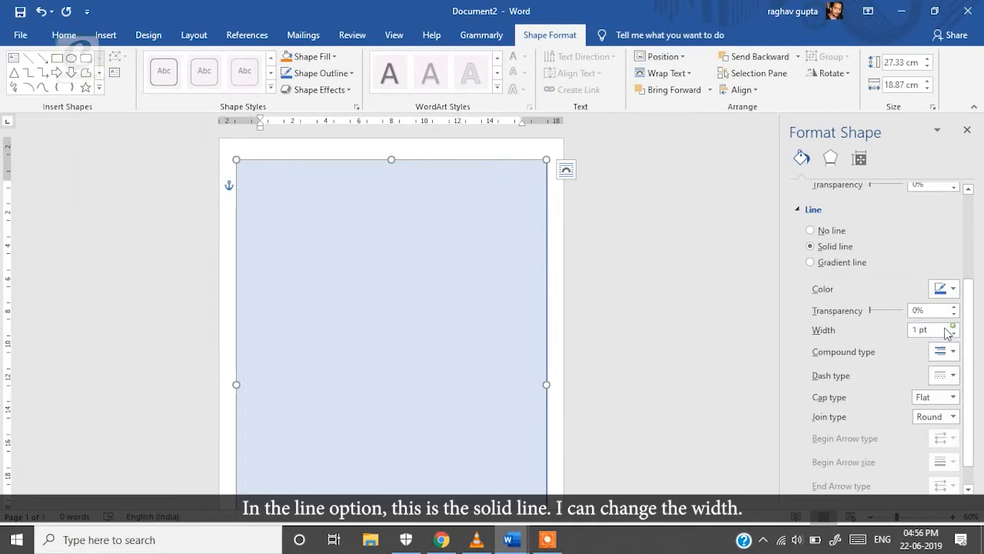
left_click(954, 326)
left_click(954, 327)
left_click_drag(940, 331, 911, 347)
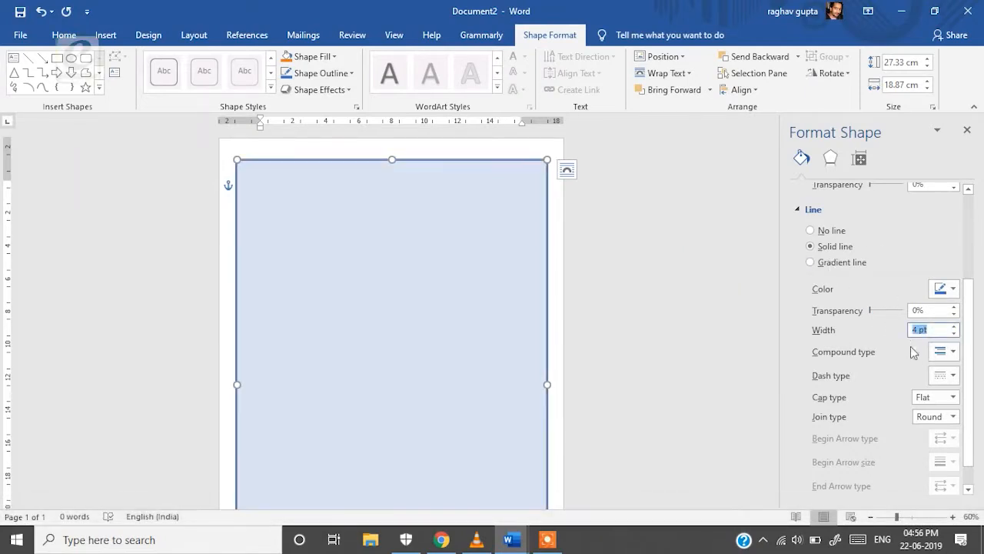
type("6")
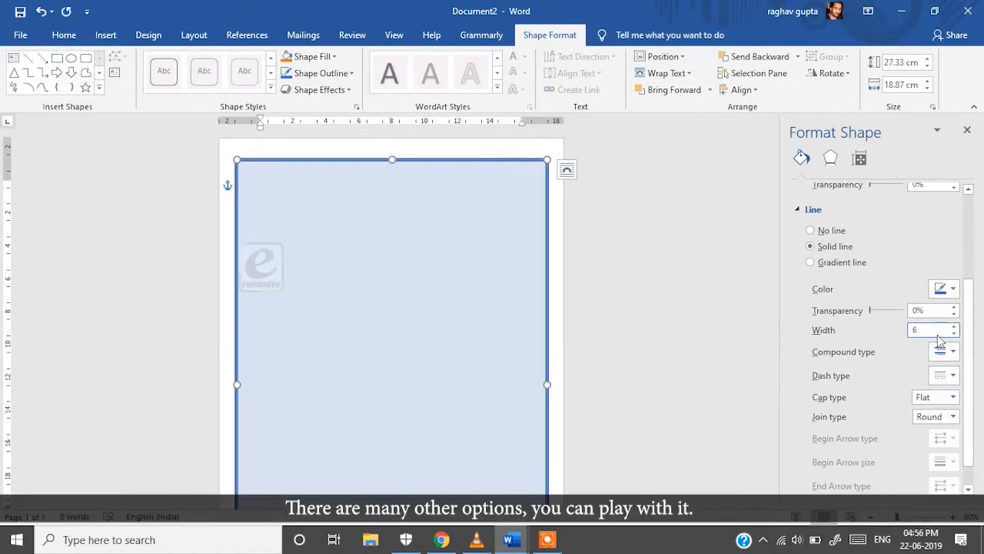
scroll(915, 415, "up", 2)
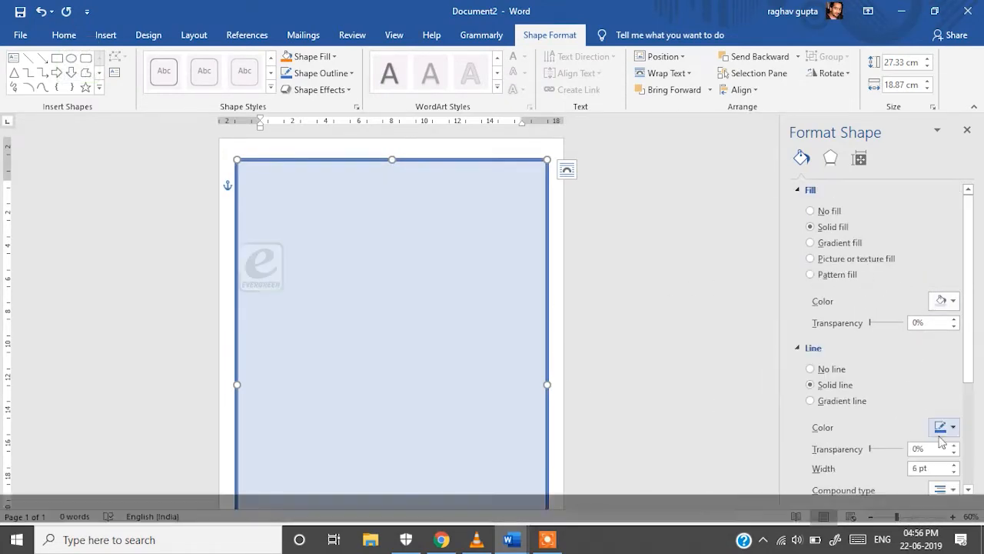
left_click(944, 427)
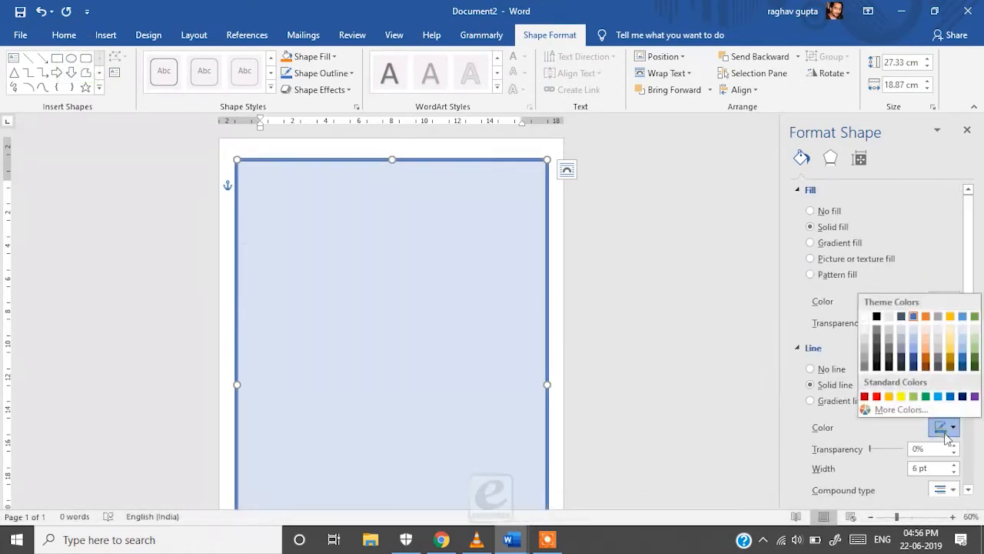
left_click(965, 347)
left_click(221, 196)
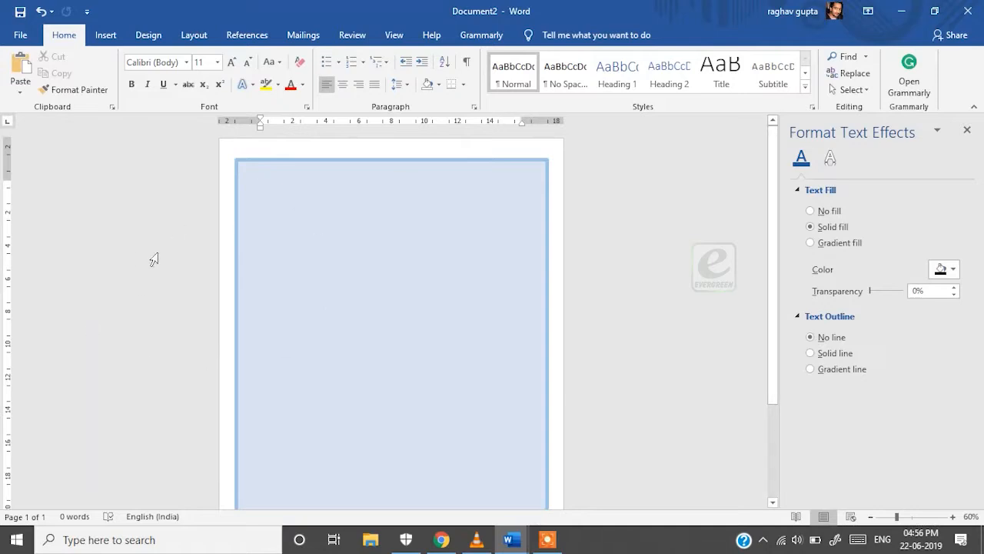
Draw a rectangle across the top of the canvas, about 2.98 by 18.79 cm
left_click(106, 38)
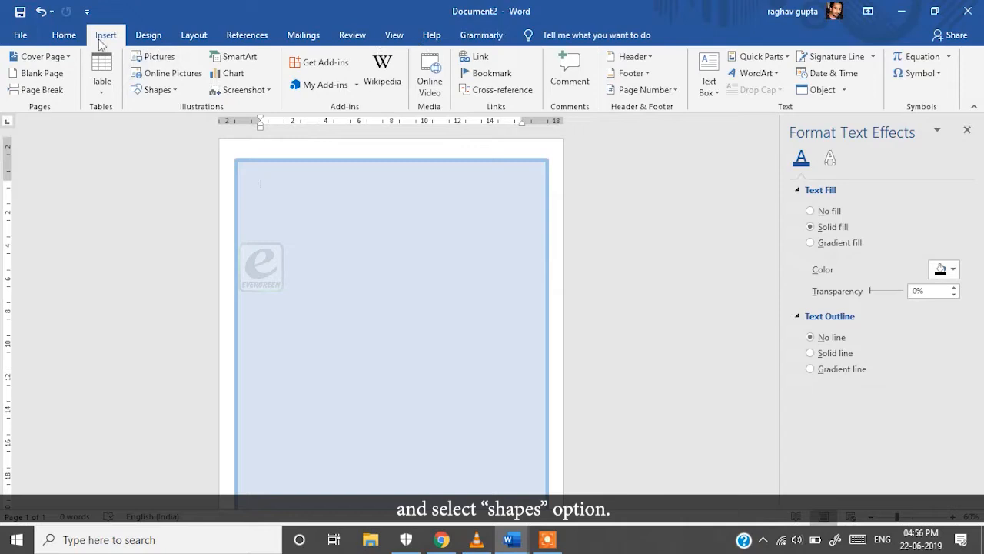
left_click(158, 89)
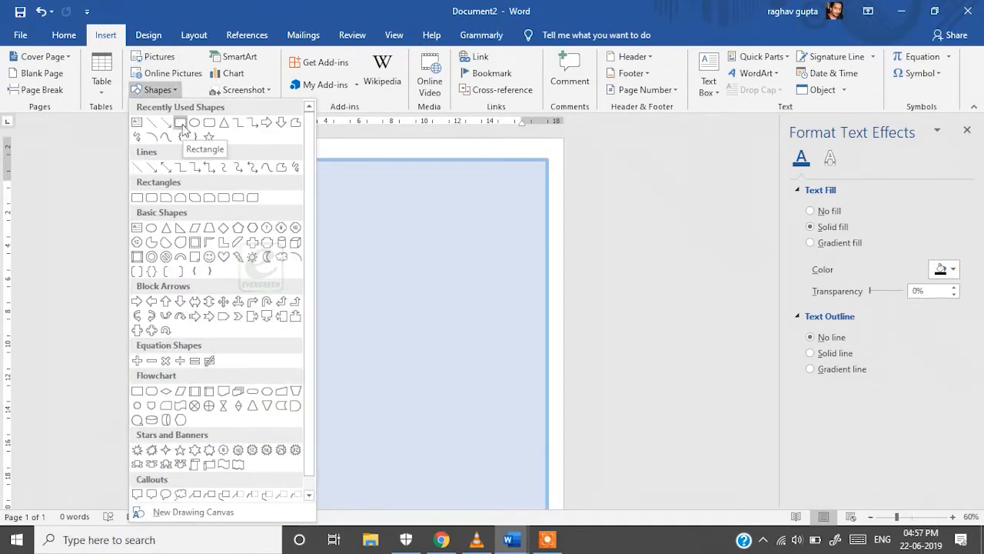
left_click(184, 123)
mouse_move(236, 157)
left_mouse_down()
mouse_move(407, 211)
mouse_move(546, 222)
mouse_move(545, 208)
left_mouse_up()
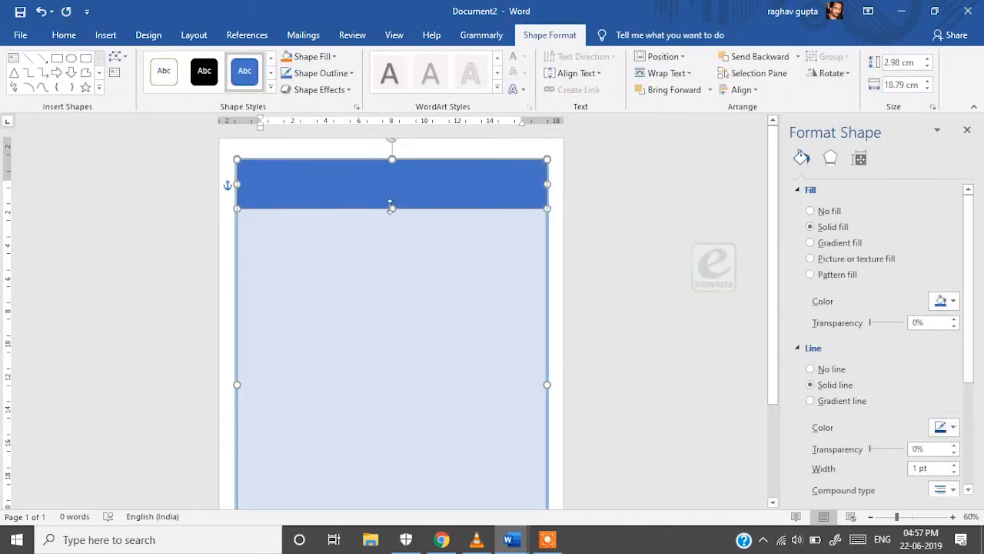
scroll(836, 386, "down", 3)
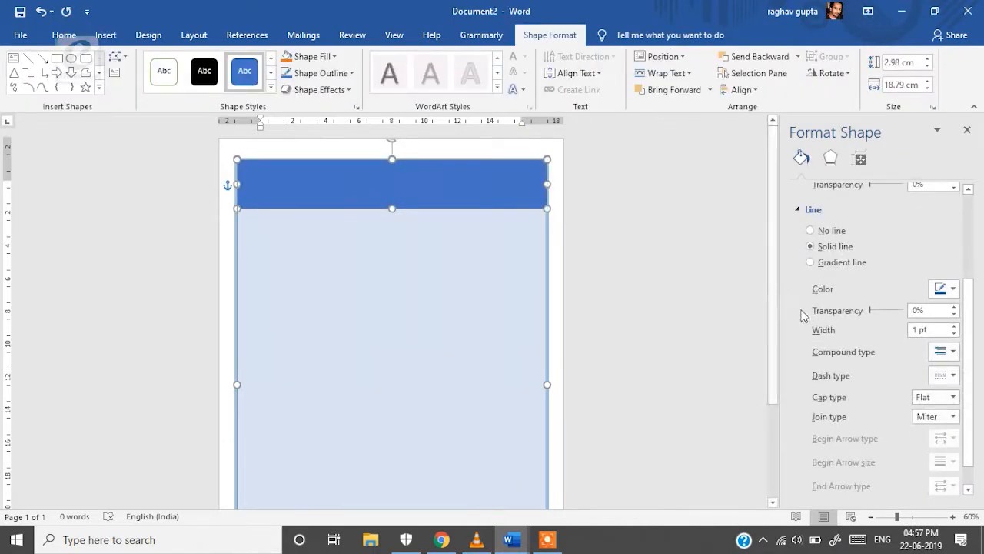
scroll(840, 356, "up", 2)
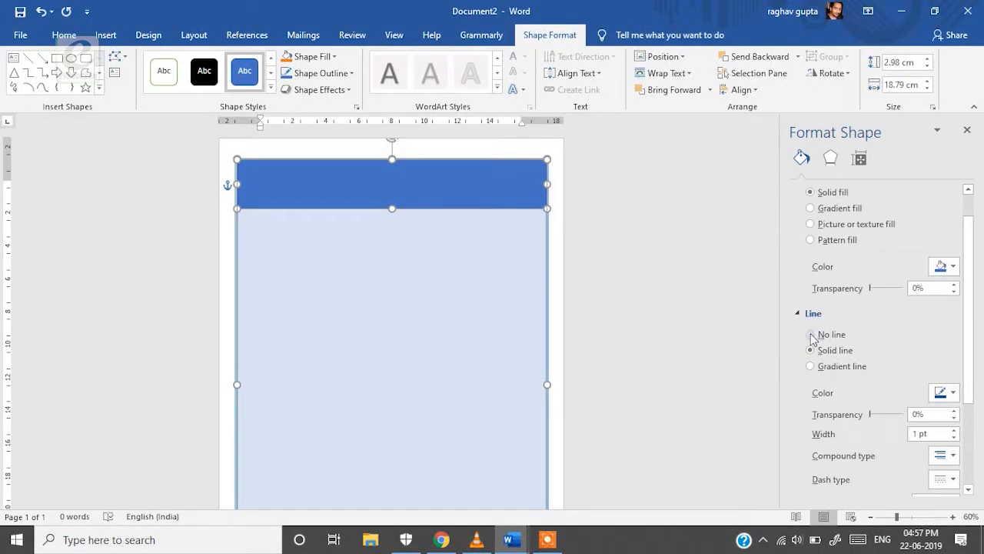
Remove the rectangle's outline and fill it with a darker solid blue
left_click(811, 334)
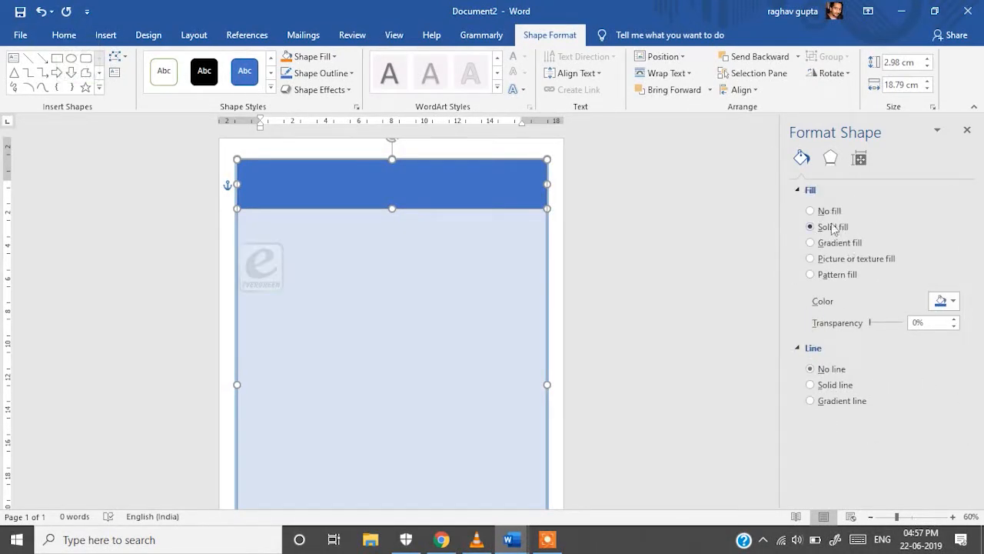
left_click(954, 302)
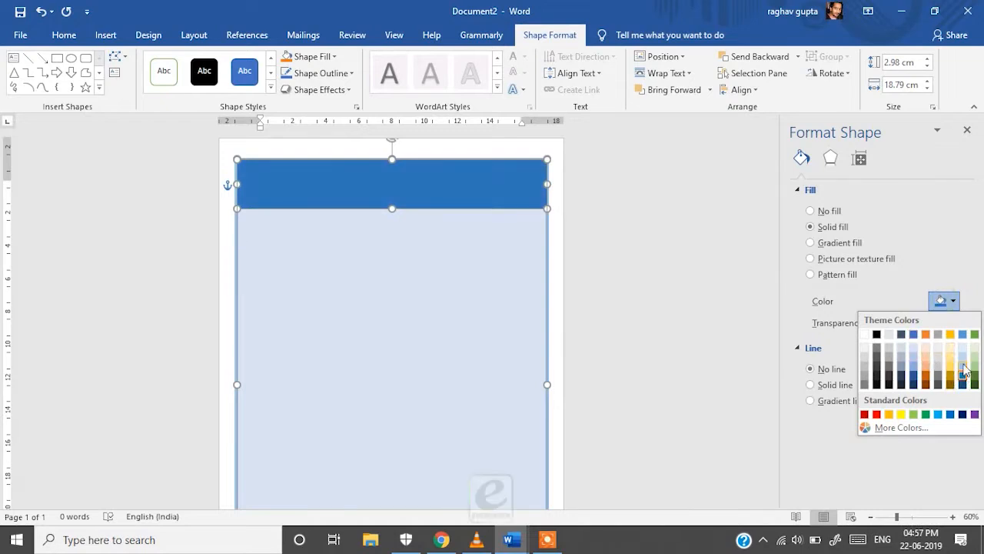
left_click(965, 372)
scroll(412, 276, "down", 1)
scroll(410, 278, "up", 1)
left_click(947, 304)
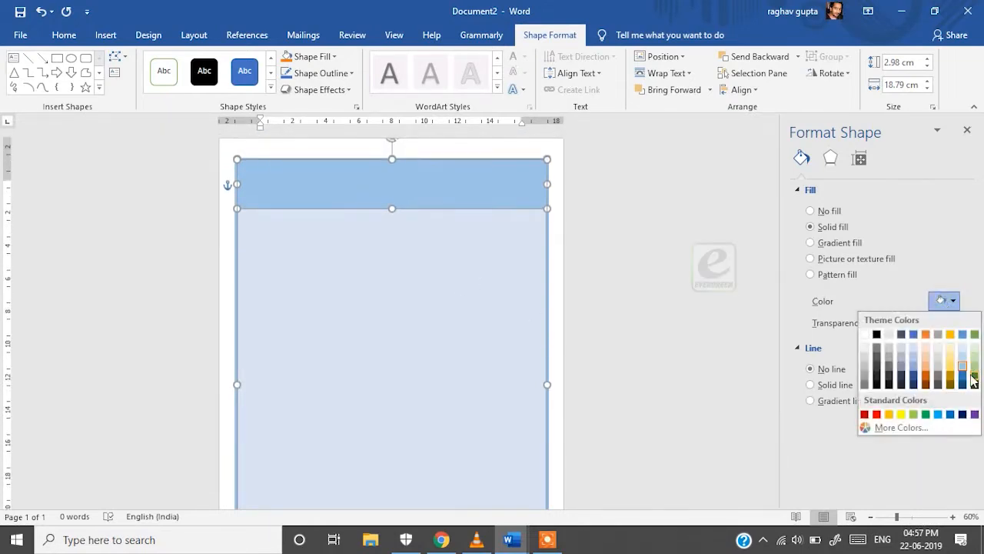
left_click(966, 379)
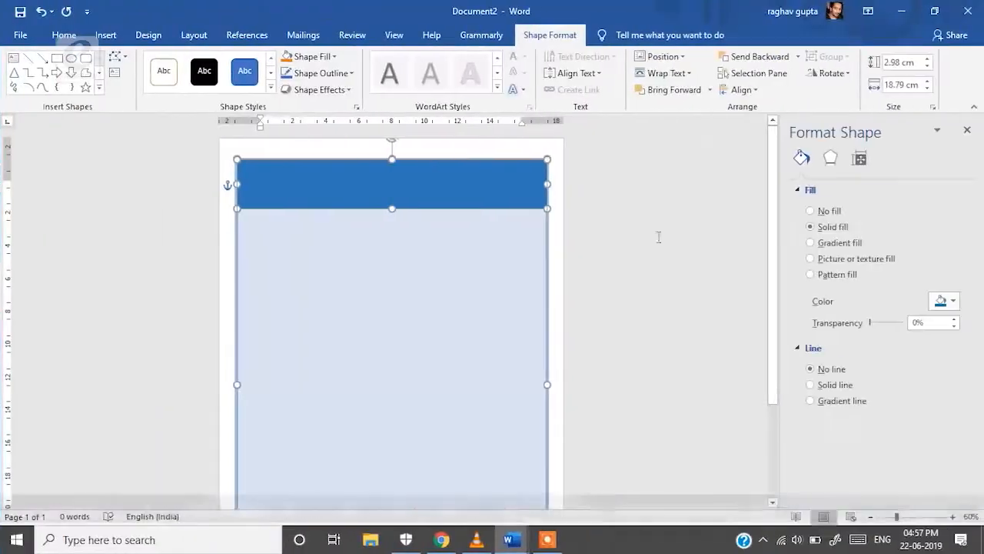
Add the text COME JOIN US AT inside the blue header shape
left_click(625, 228)
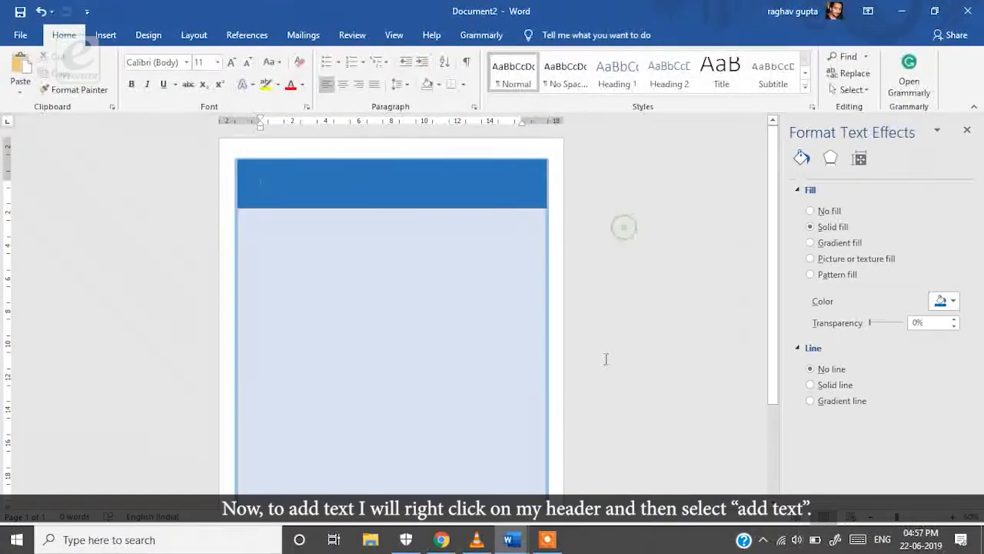
left_click(394, 184)
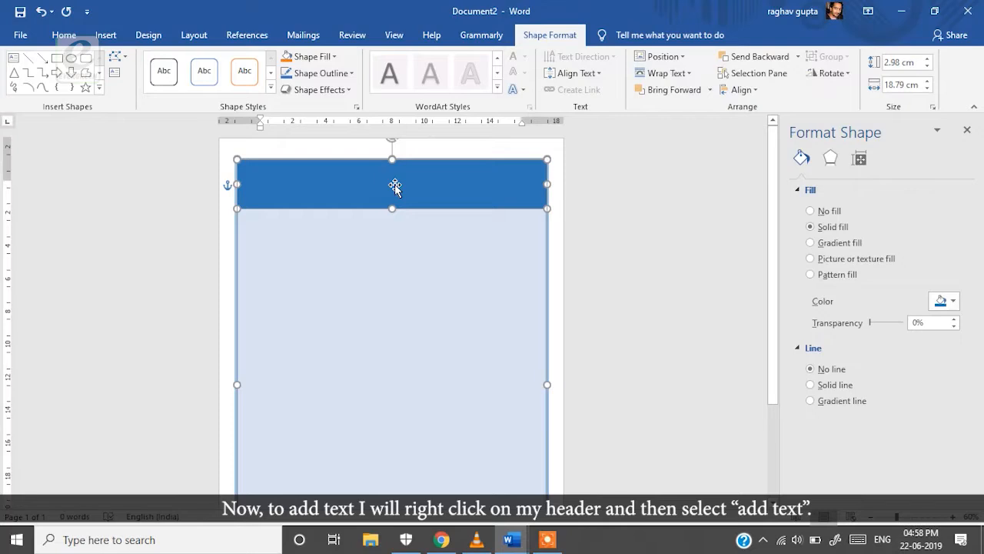
right_click(395, 184)
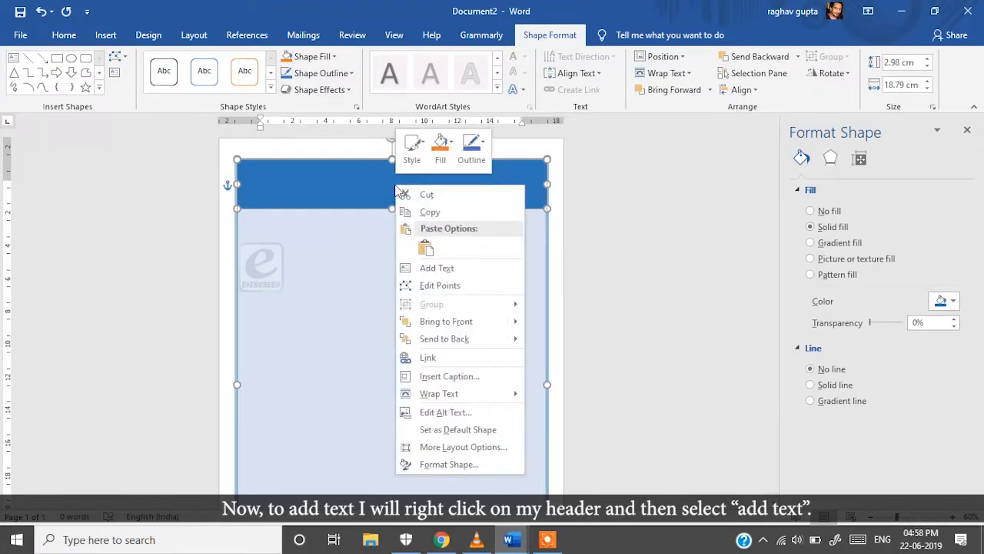
left_click(431, 268)
type("COME JOIN US AT:")
Set the heading text to size 48
left_click_drag(419, 184, 364, 186)
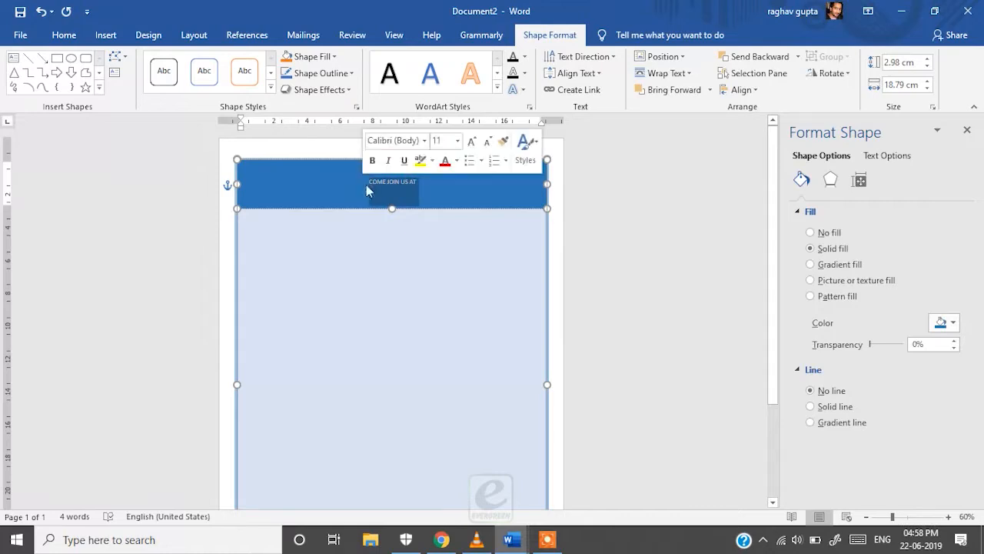
left_click(458, 142)
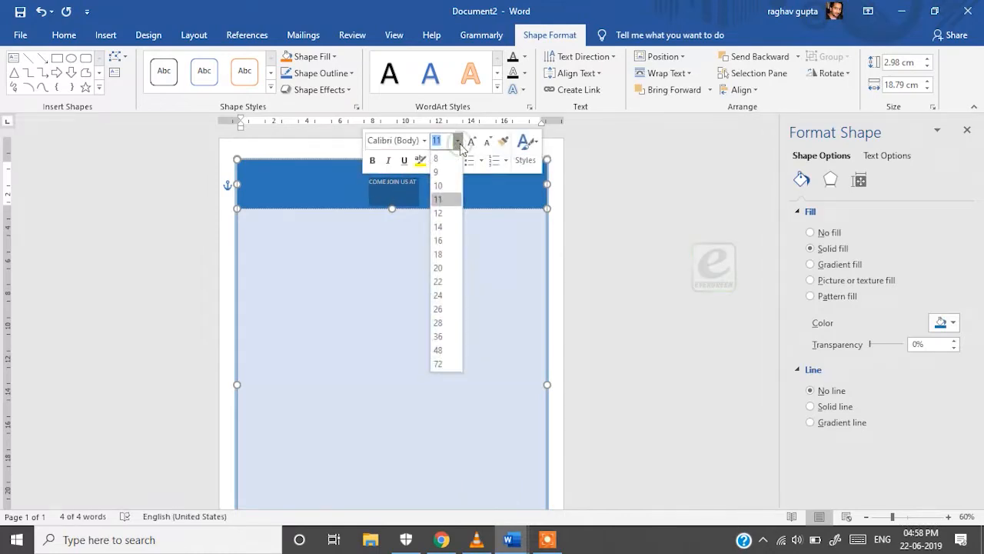
left_click(445, 281)
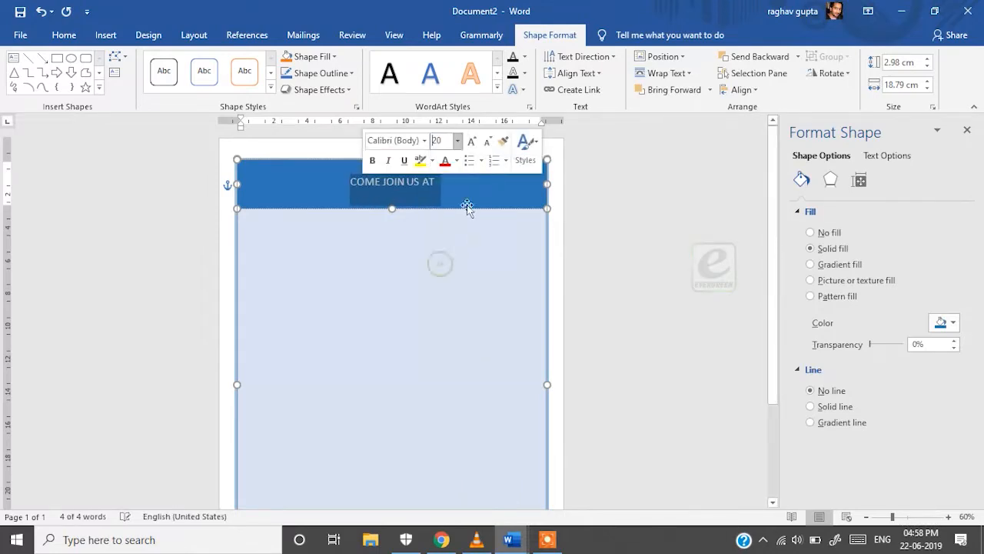
left_click(472, 141)
left_click(472, 140)
left_click(471, 140)
left_click(471, 141)
left_click(471, 140)
left_click(472, 142)
left_click(488, 142)
left_click(488, 142)
left_click(489, 142)
left_click(473, 142)
left_click(473, 142)
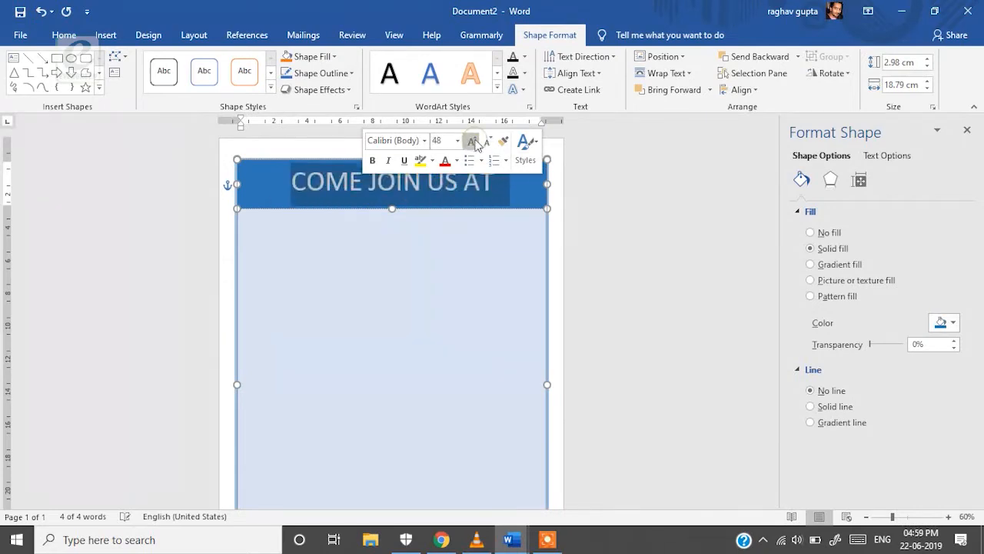
Apply the Abhaya Libre font to the heading
left_click(424, 146)
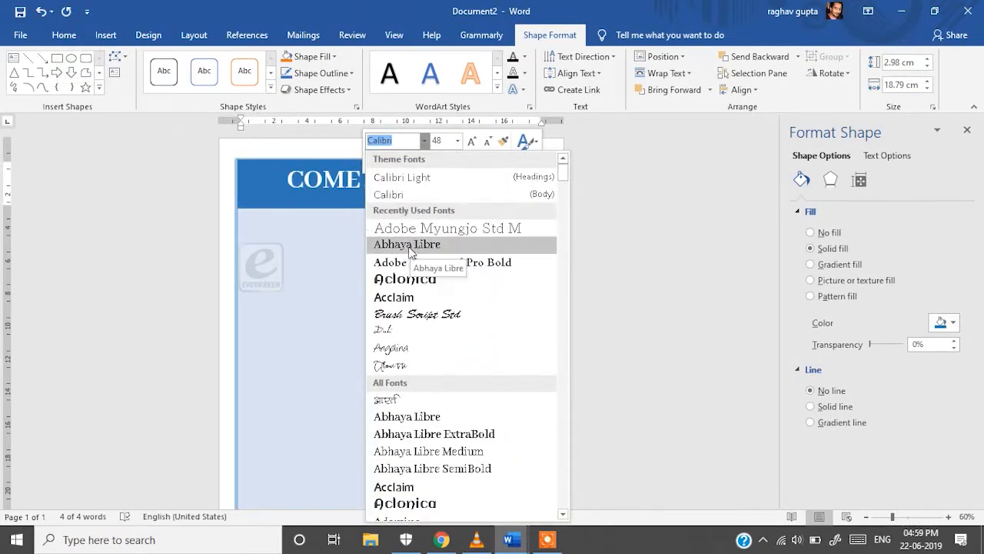
left_click(416, 244)
left_click(582, 289)
left_click_drag(501, 187, 294, 186)
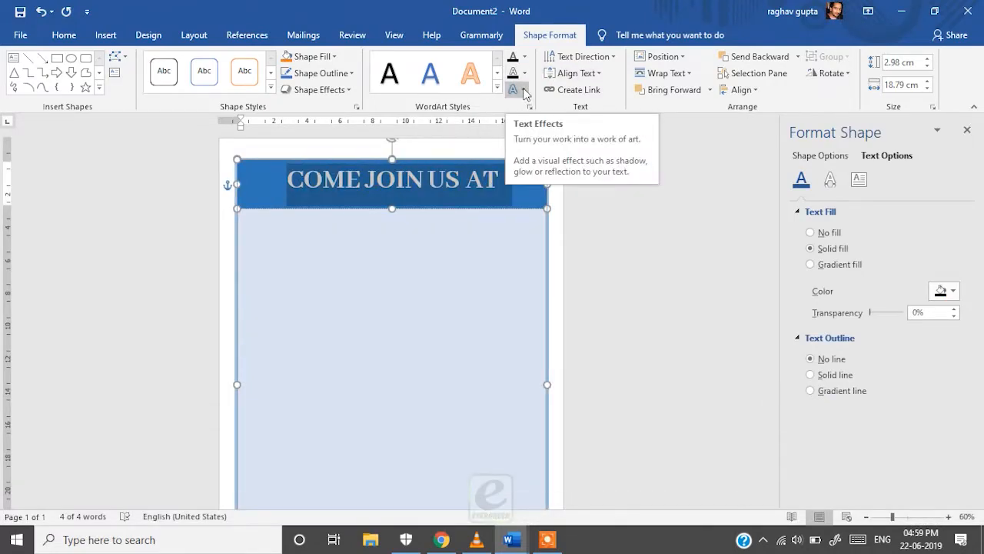
Apply the first Outer shadow preset to the COME JOIN US AT heading
left_click(525, 92)
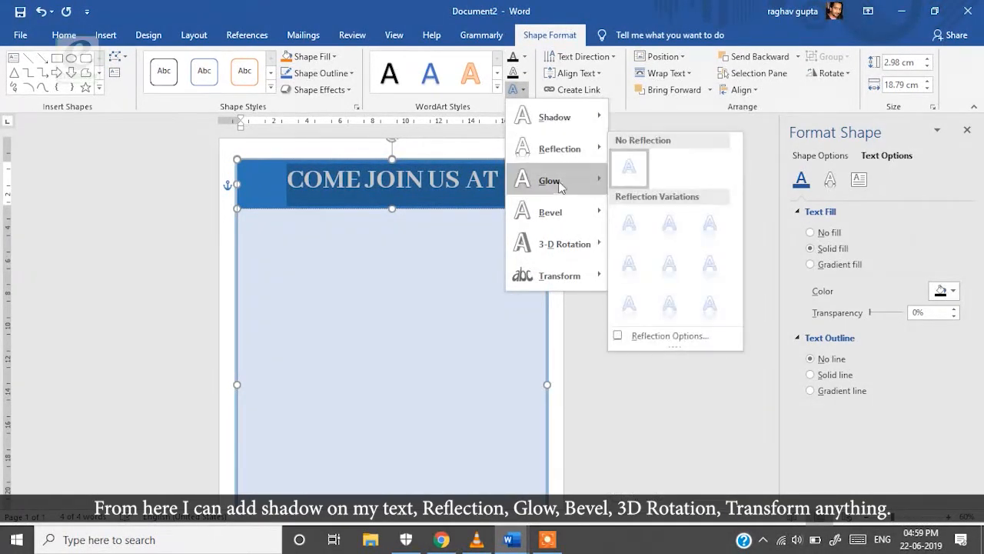
mouse_move(564, 181)
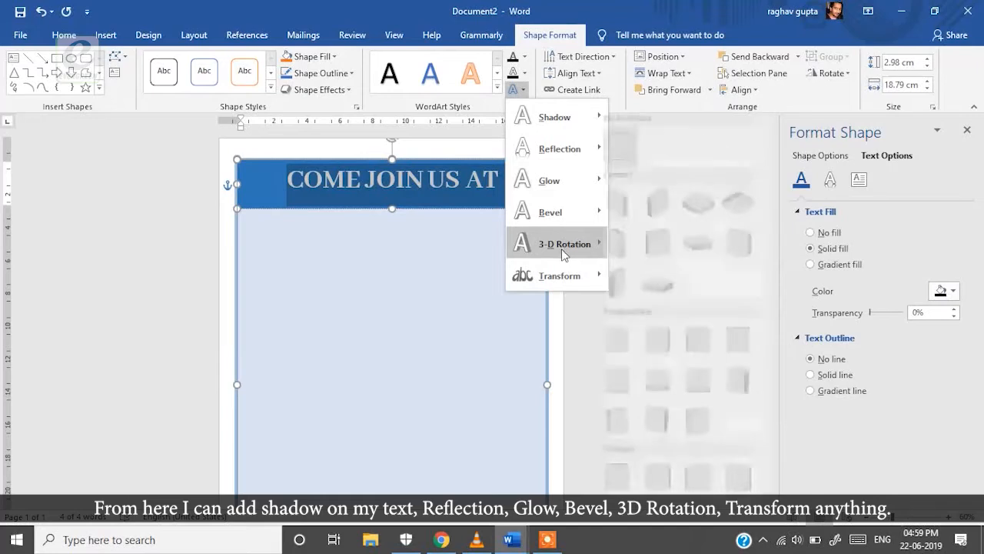
mouse_move(562, 280)
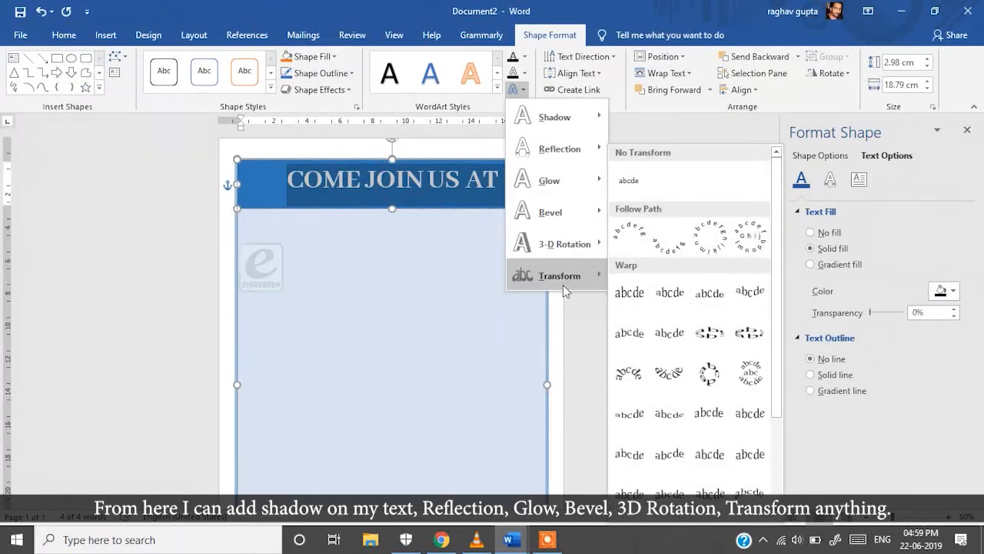
mouse_move(565, 126)
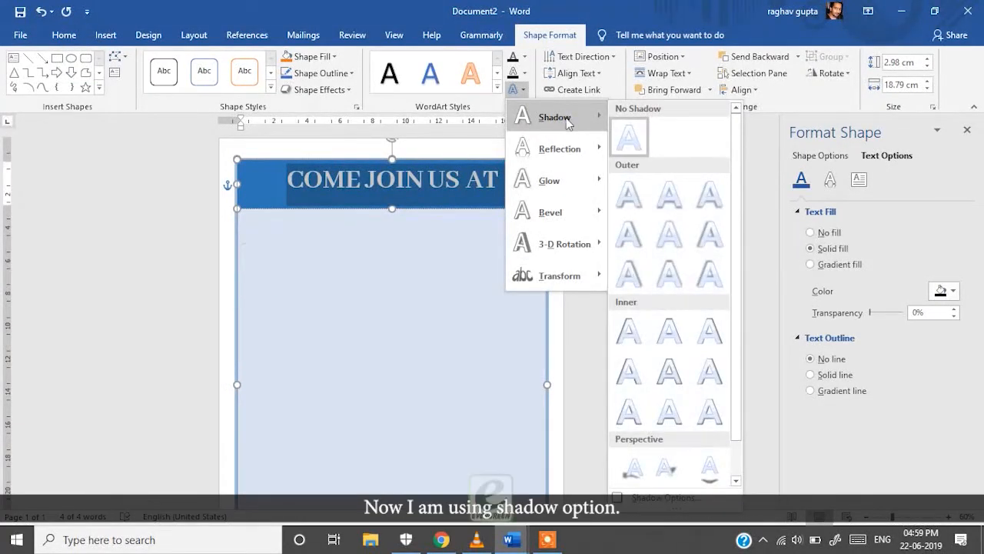
left_click(633, 192)
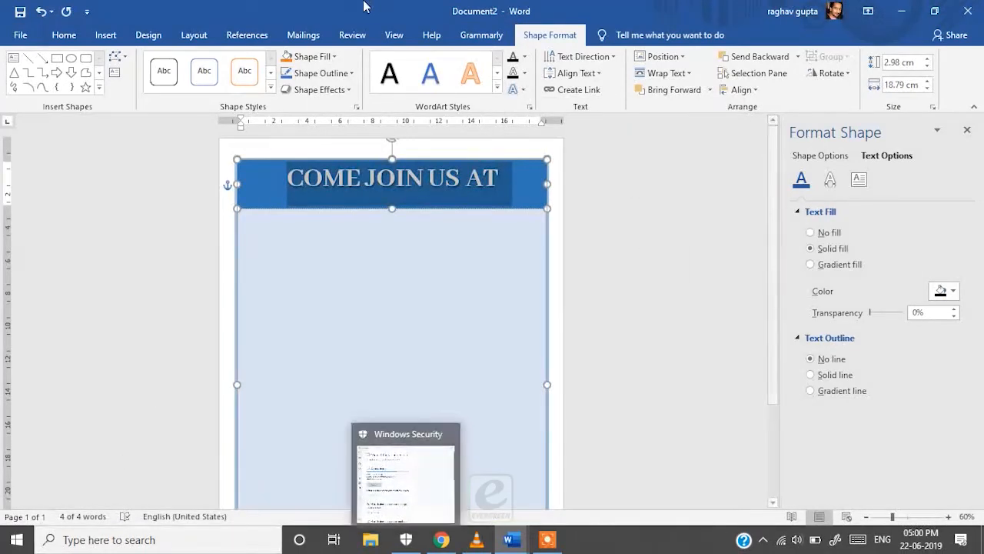
left_click(373, 216)
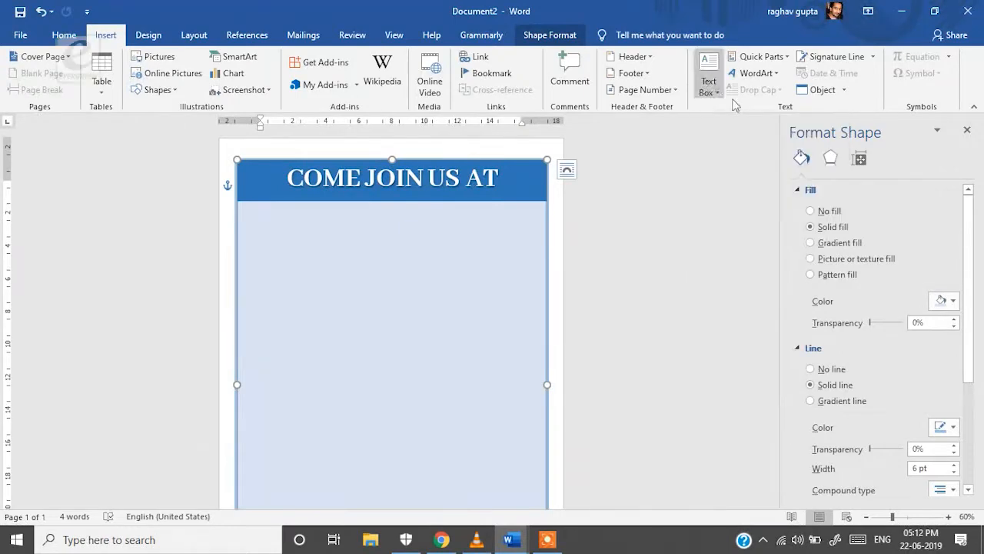
left_click(754, 73)
Insert BRAIN QUEST as WordArt and set it to size 72
left_click(821, 159)
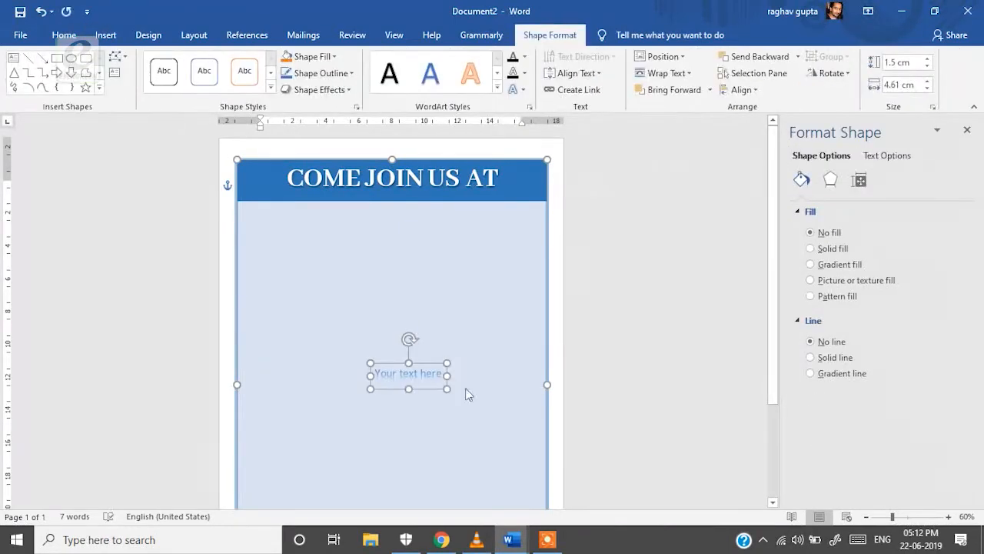
type("BRAIN QUEST")
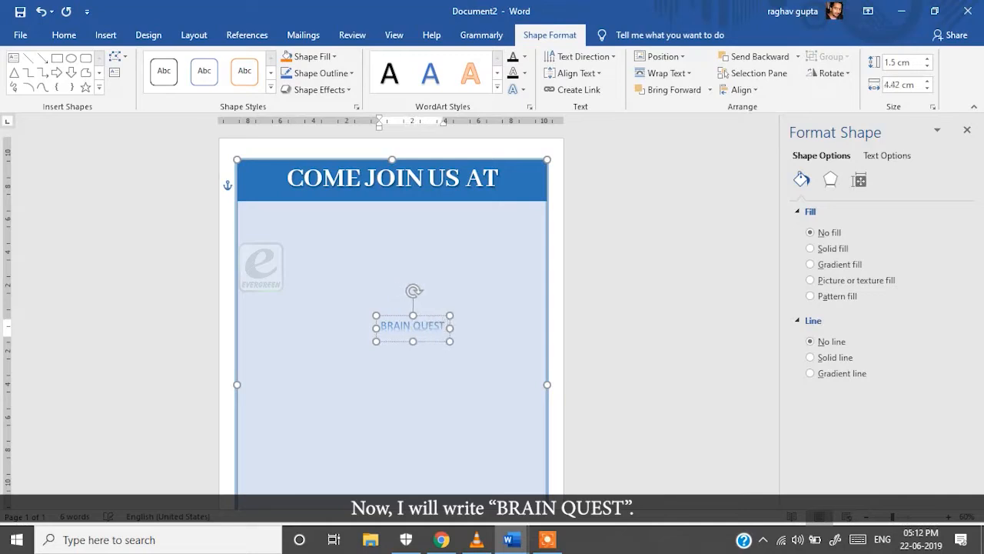
triple_click(442, 339)
left_click(466, 276)
left_click(453, 489)
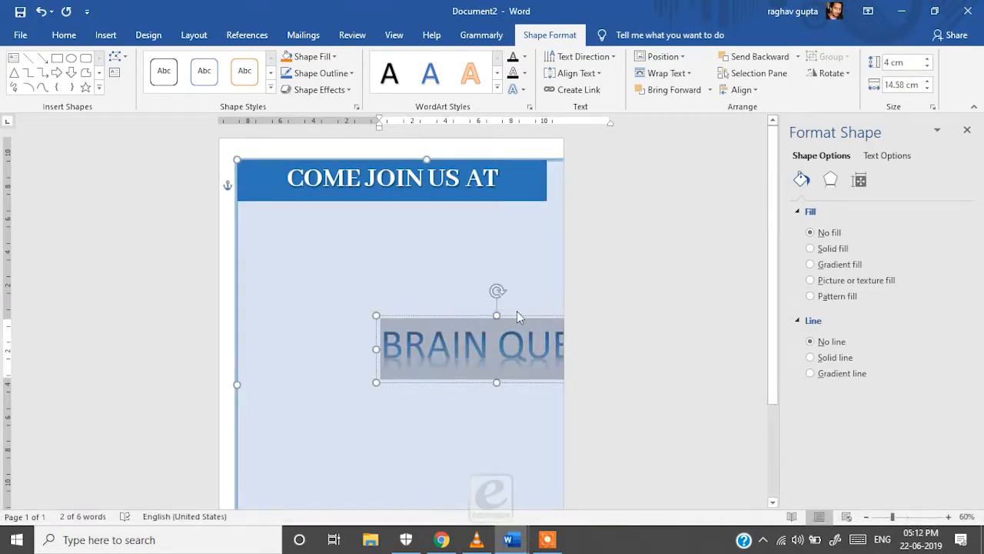
Move the BRAIN QUEST WordArt up and centre it just below the header
left_click_drag(516, 315, 448, 237)
left_click(436, 157)
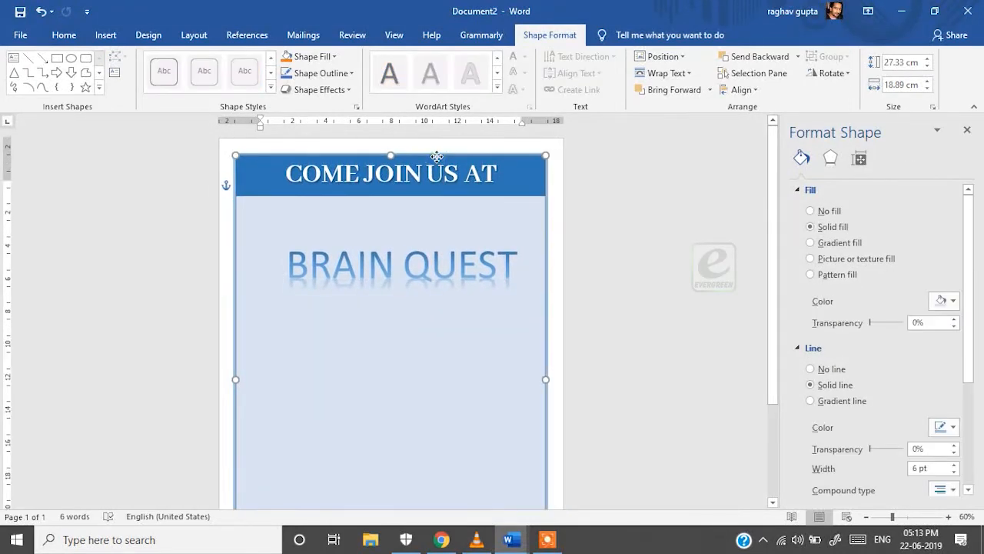
left_click(623, 255)
left_click(461, 229)
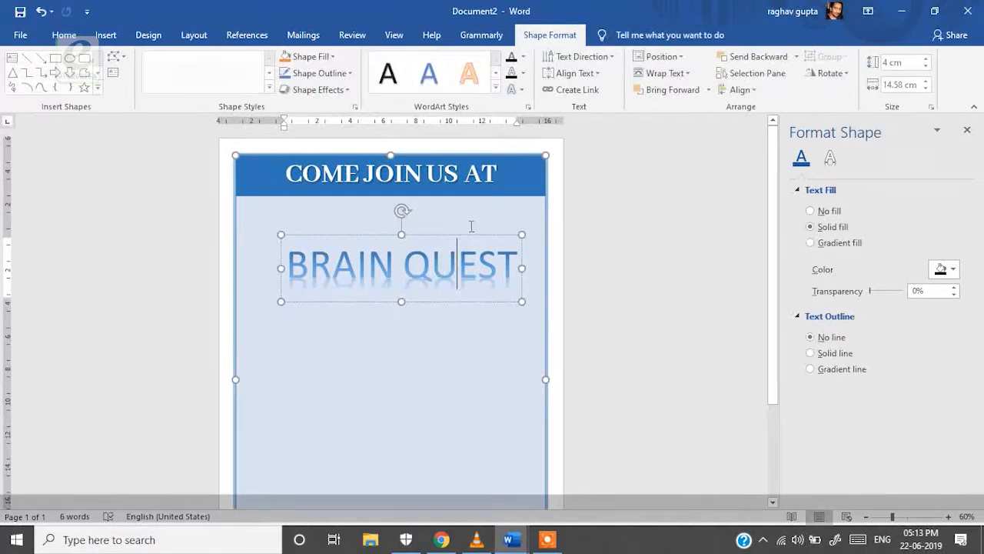
left_click_drag(461, 236, 459, 234)
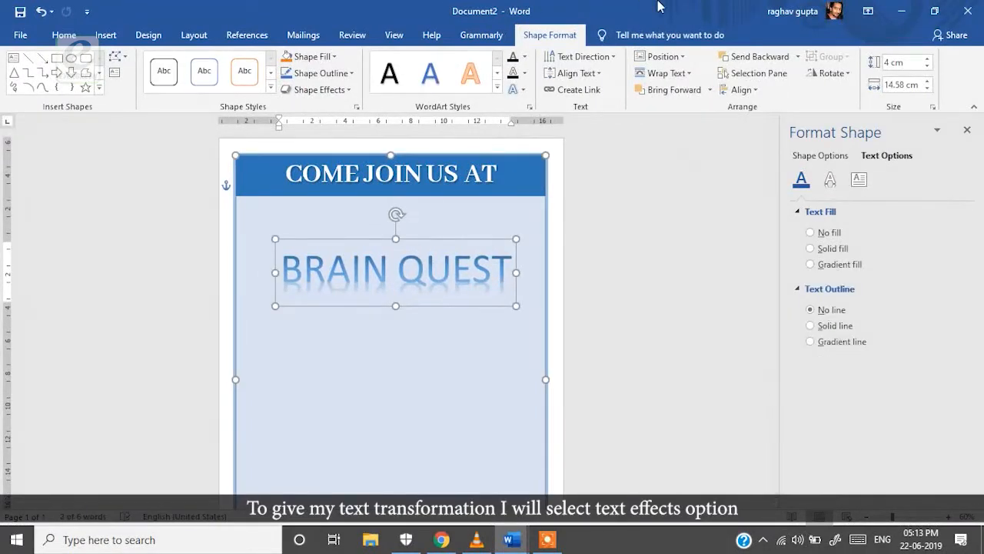
Apply the arch Follow Path transform to BRAIN QUEST and deselect it
left_click(520, 91)
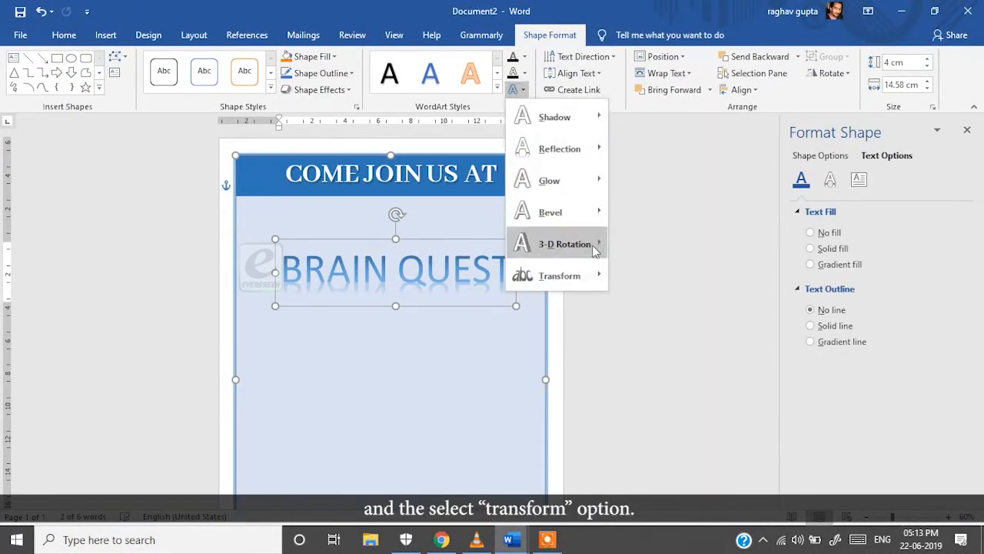
mouse_move(569, 275)
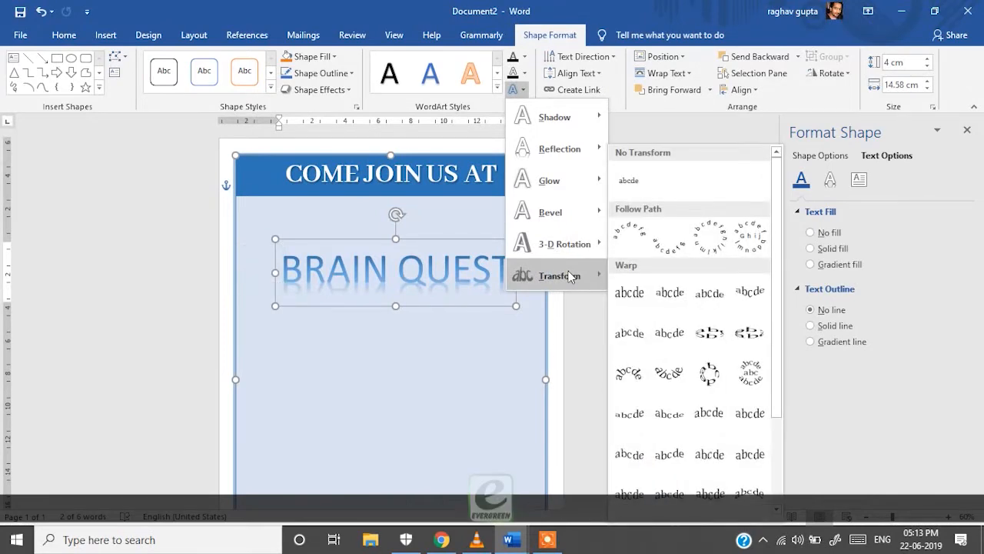
left_click(749, 236)
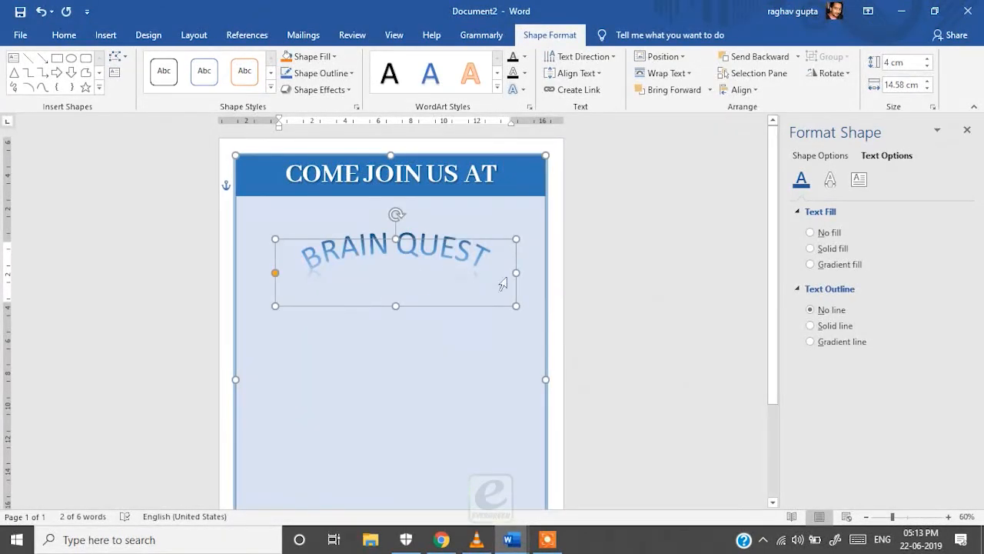
left_click(637, 290)
triple_click(397, 250)
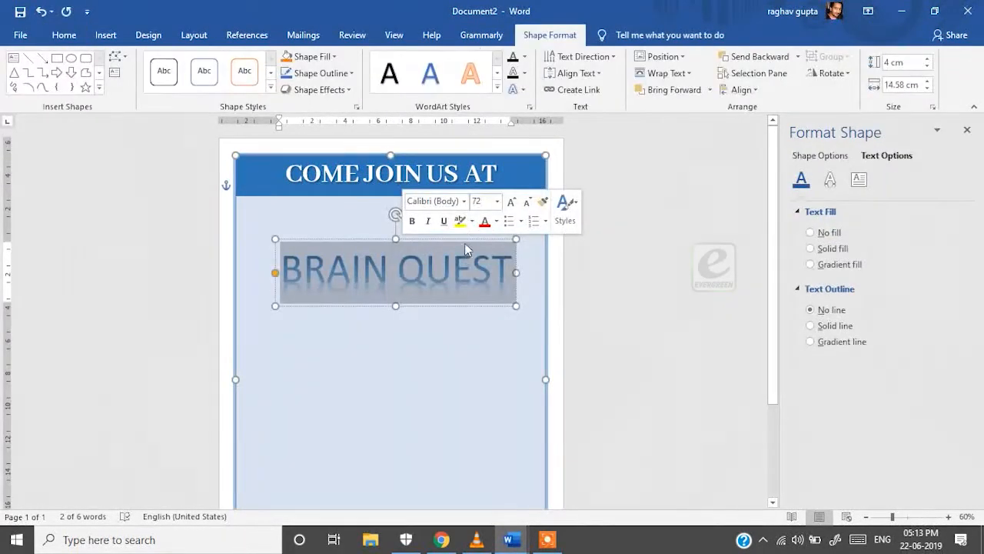
left_click(464, 244)
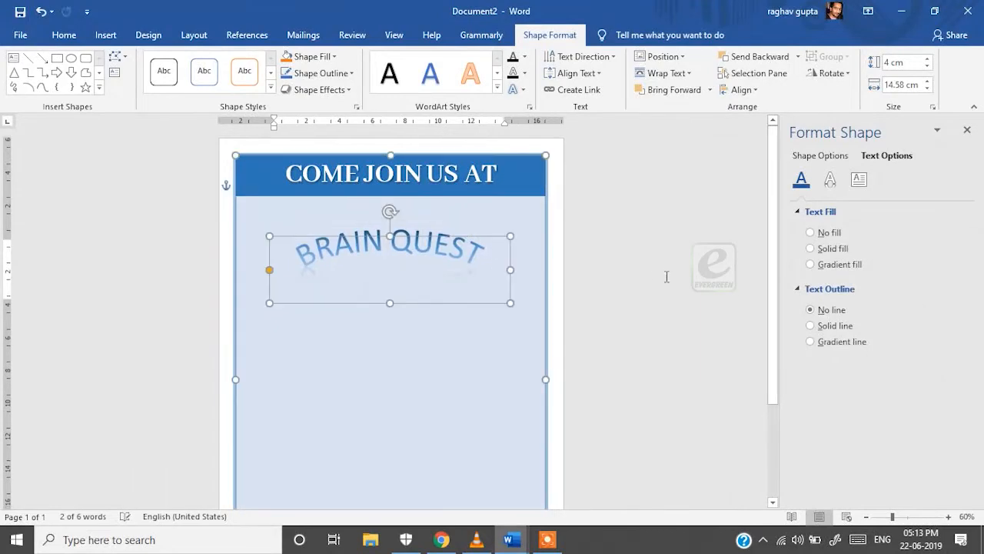
left_click(667, 277)
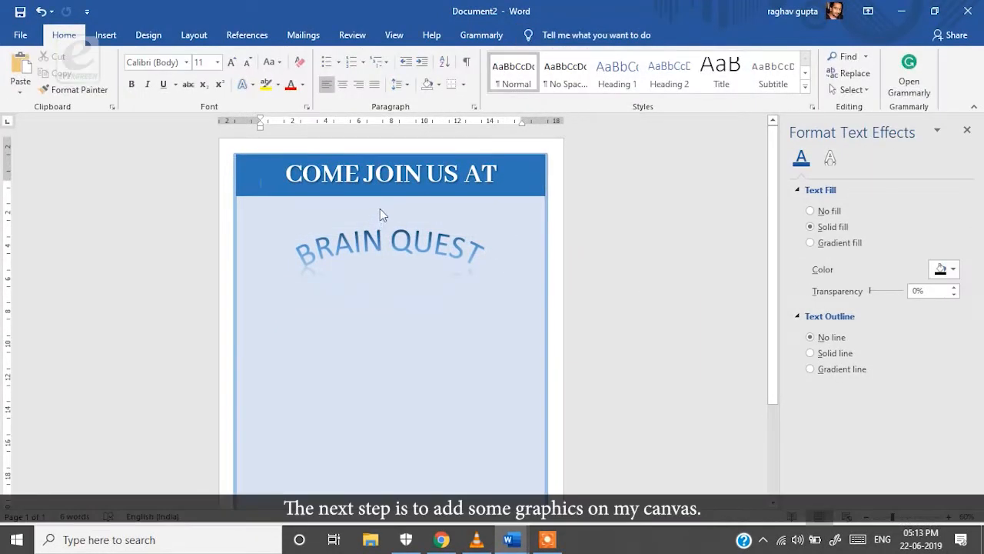
Search online pictures for IDEA.PNG and insert the glowing yellow lightbulb image
left_click(105, 35)
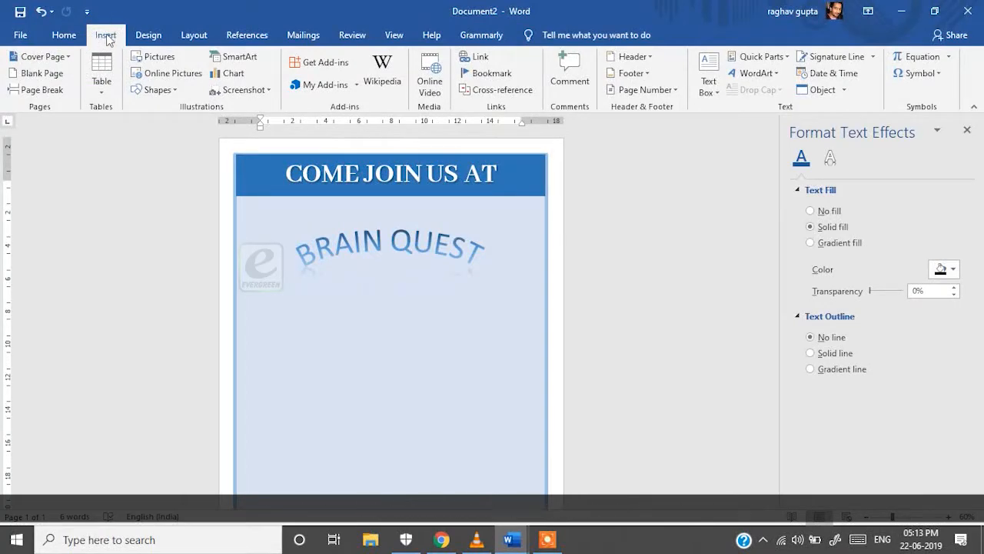
left_click(174, 75)
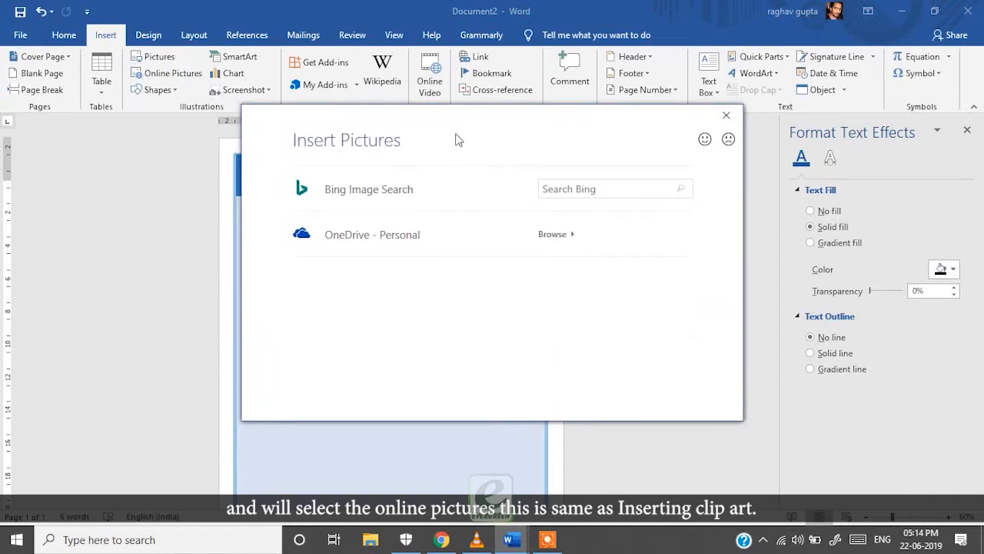
type("l")
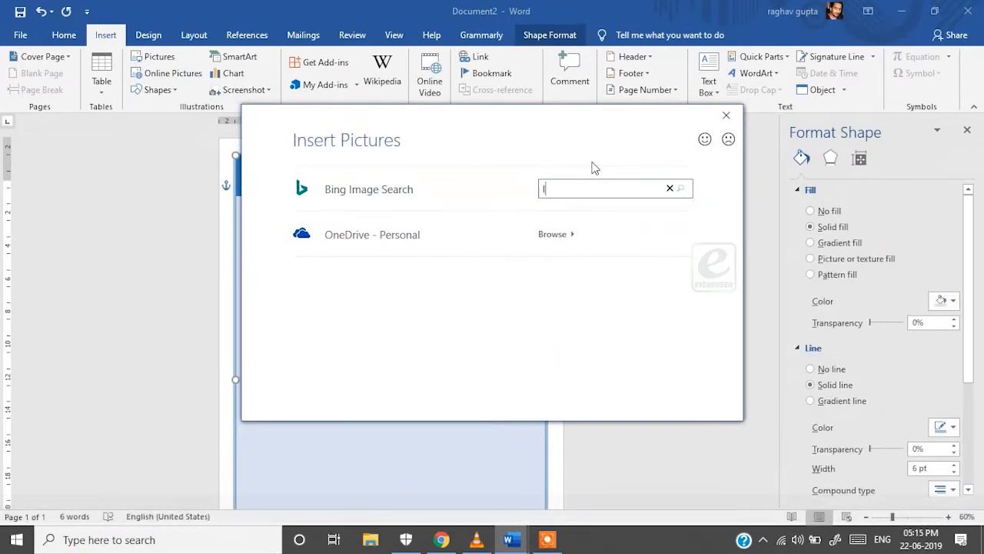
type("DEA.PNG")
key("Return")
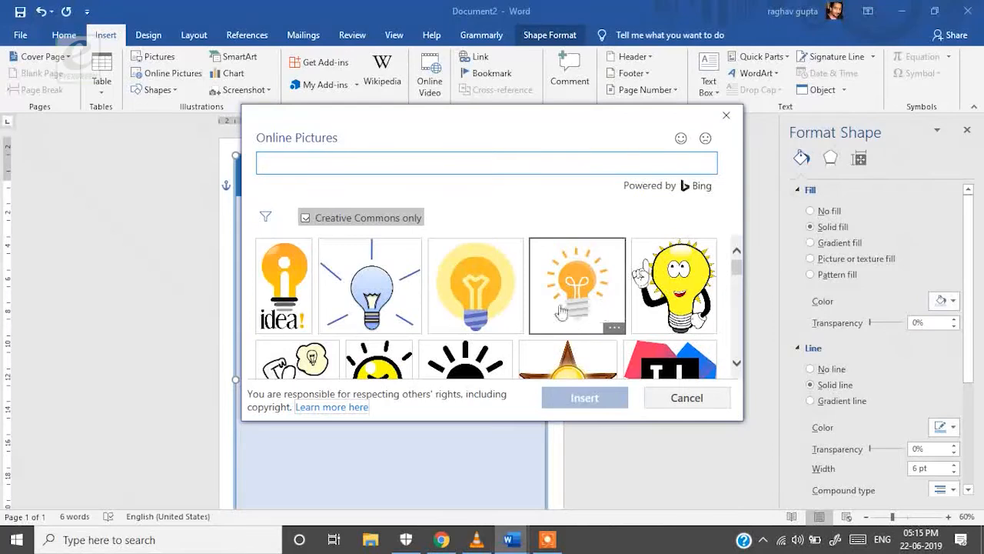
scroll(538, 308, "down", 1)
left_click(475, 265)
left_click(584, 398)
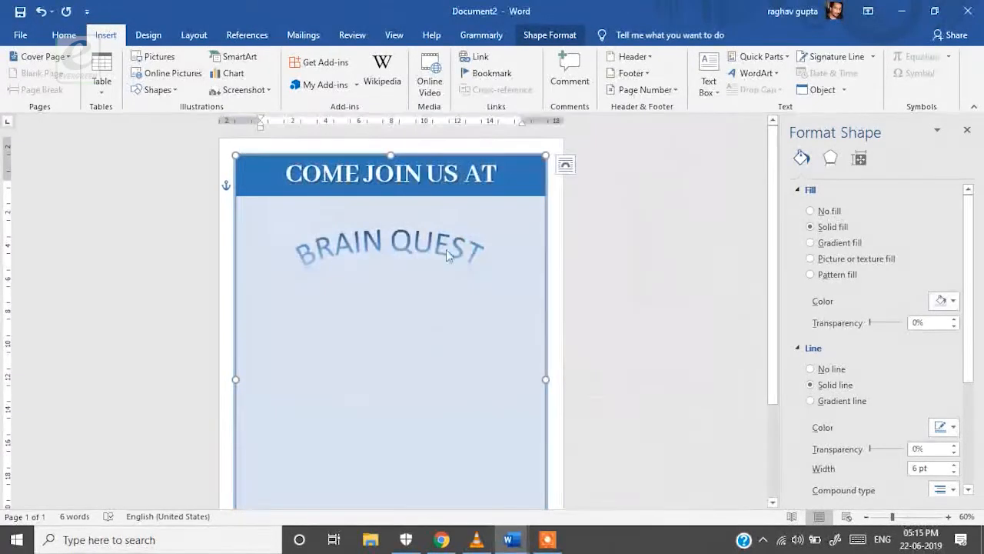
Shrink and tilt the bulb, place it beside the B of BRAIN, lowering the title slightly
left_click_drag(309, 255, 303, 250)
left_click_drag(356, 211, 330, 271)
left_click_drag(289, 211, 255, 210)
left_click(294, 276)
left_click(273, 248)
left_click(278, 281)
left_click(266, 284)
left_click_drag(322, 274, 305, 266)
left_click_drag(251, 218, 253, 215)
left_click(451, 253)
left_click_drag(400, 237, 398, 255)
left_click(301, 227)
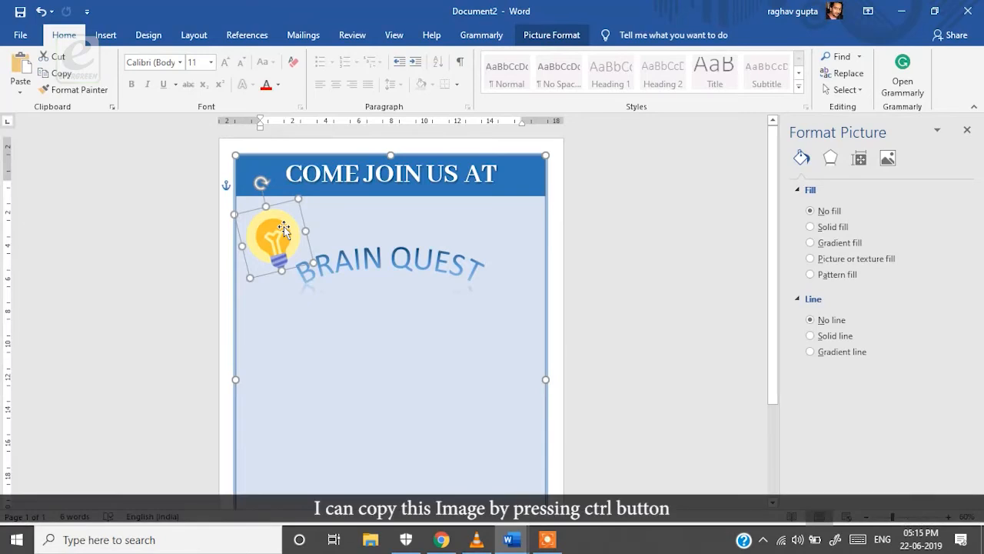
Duplicate the lightbulb picture by copying and pasting it
left_click_drag(243, 233, 281, 254)
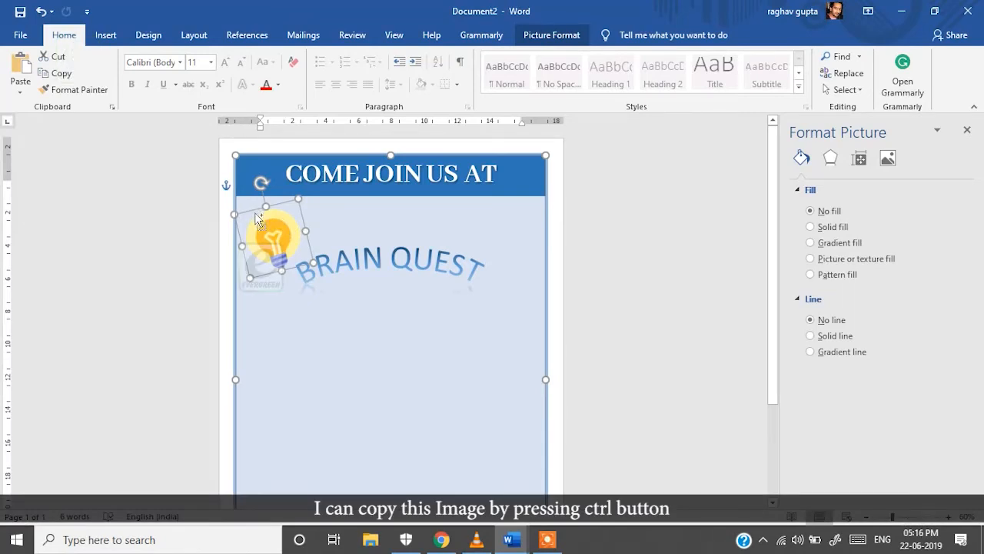
left_click_drag(263, 214, 476, 219)
key("ctrl+z")
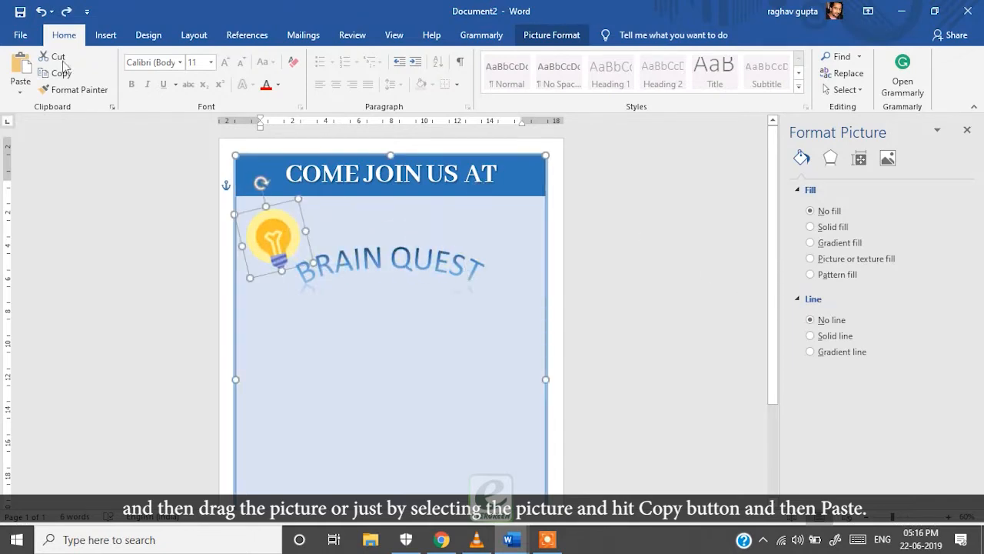
left_click(59, 74)
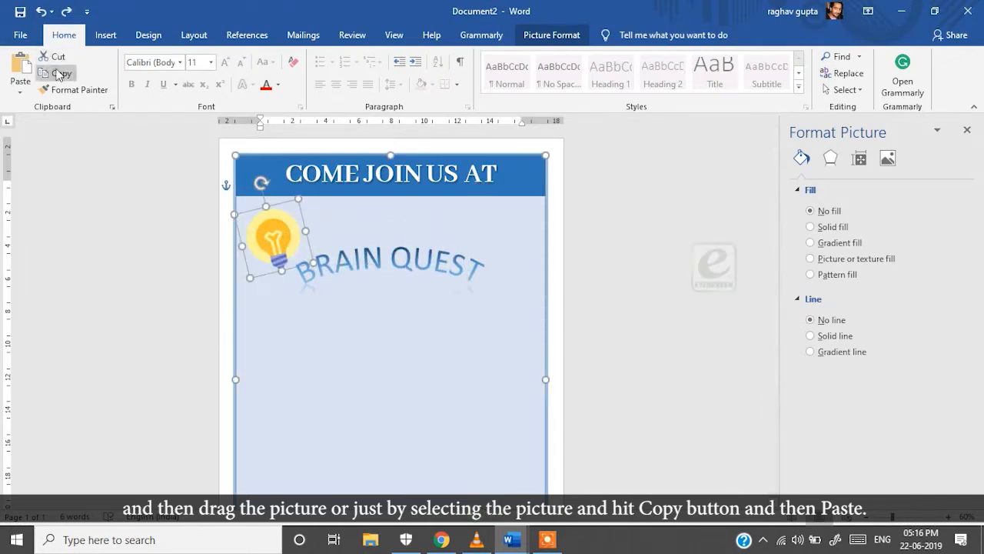
left_click(68, 74)
left_click(21, 69)
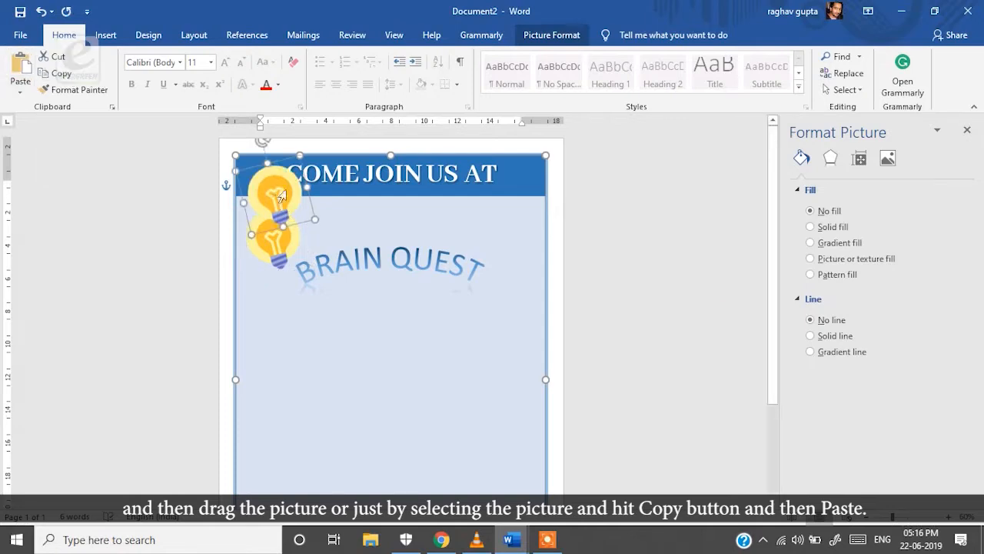
Move the bulb copy to the right end of BRAIN QUEST and tilt it clockwise
left_click(281, 196)
left_click(282, 204)
left_click_drag(281, 204, 505, 240)
left_click_drag(507, 177, 521, 206)
left_click(622, 343)
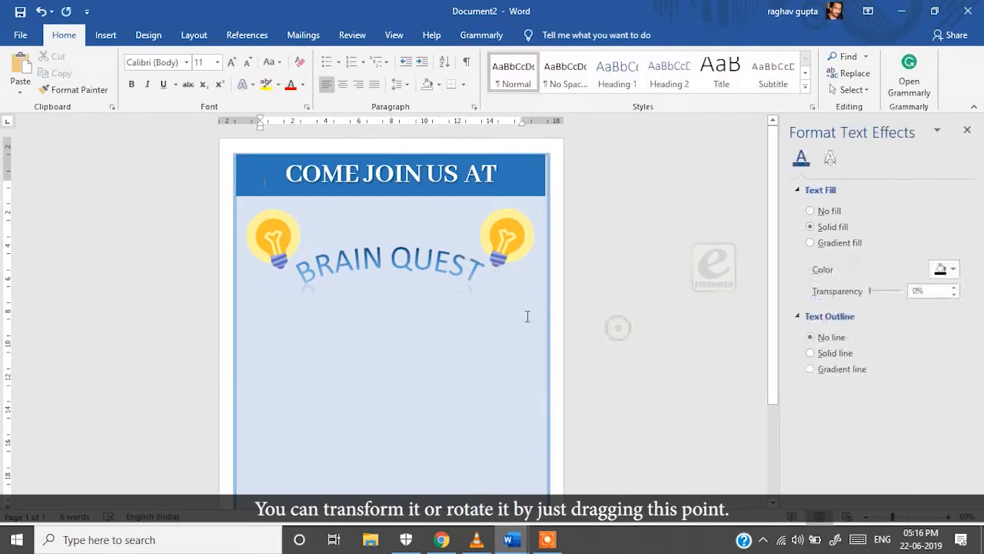
scroll(526, 359, "down", 2)
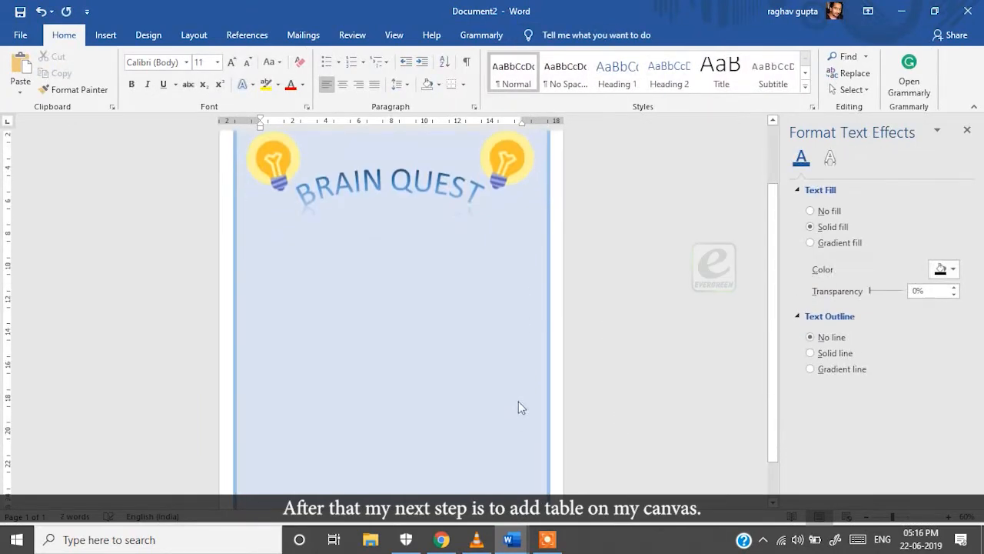
Draw a blank text box about 5.65 by 12.22 cm below the arched BRAIN QUEST WordArt
scroll(619, 400, "up", 2)
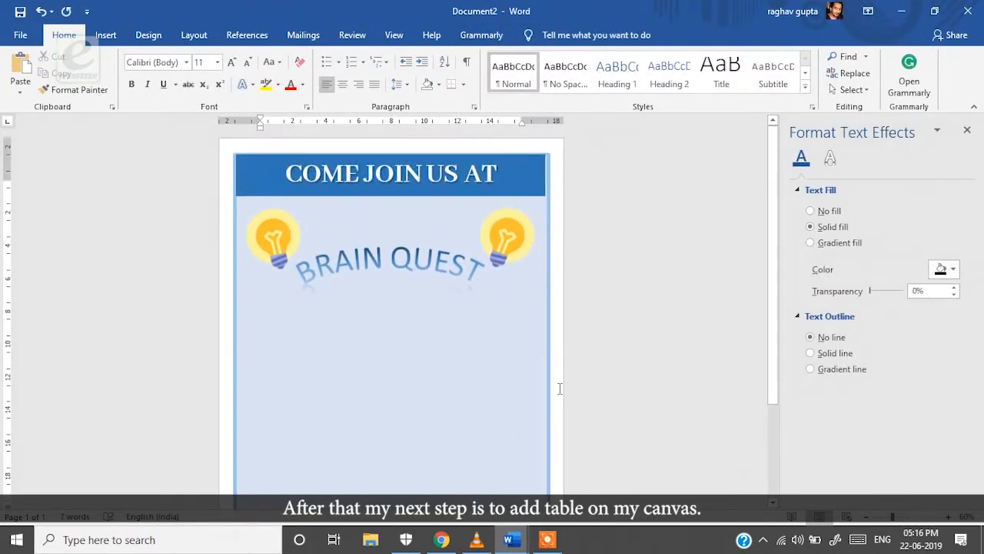
left_click(107, 36)
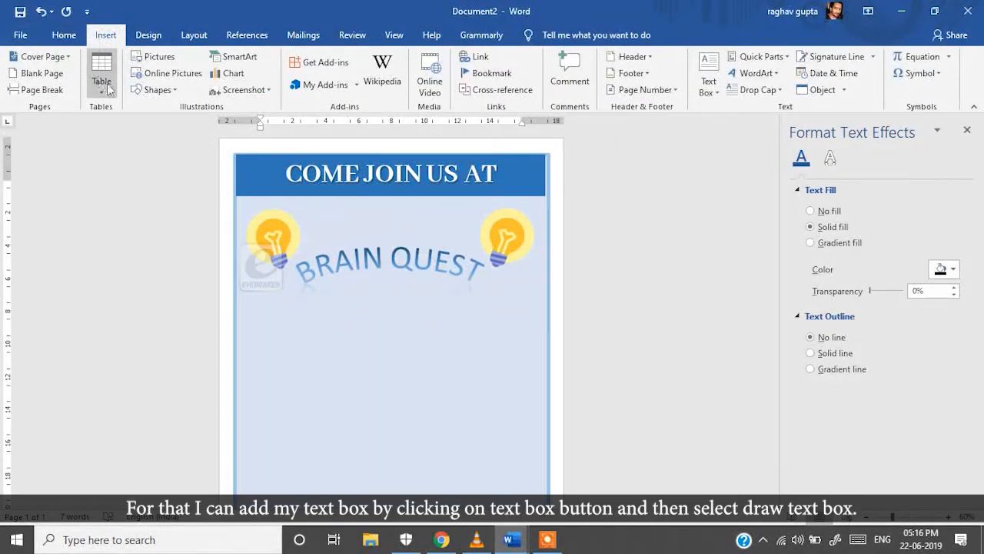
left_click(414, 281)
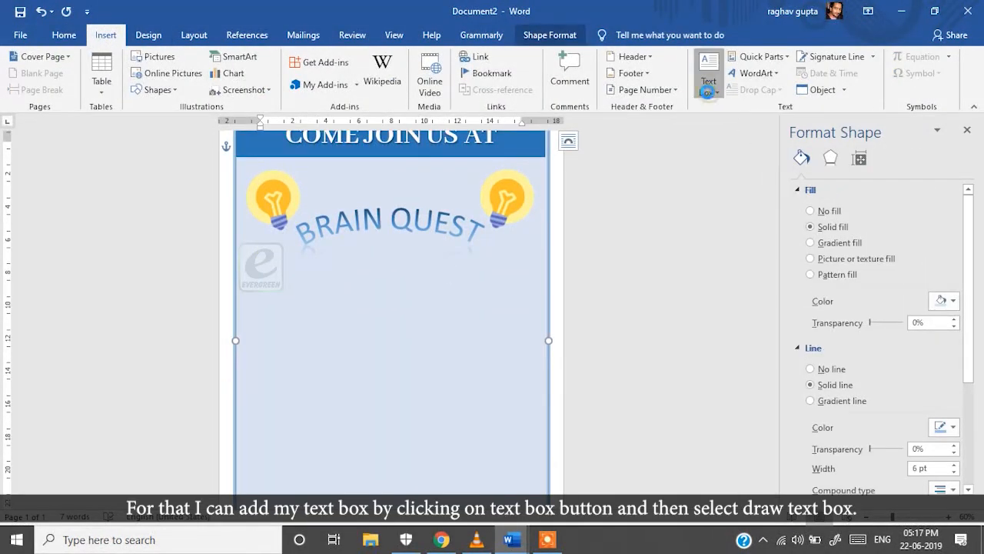
left_click(708, 91)
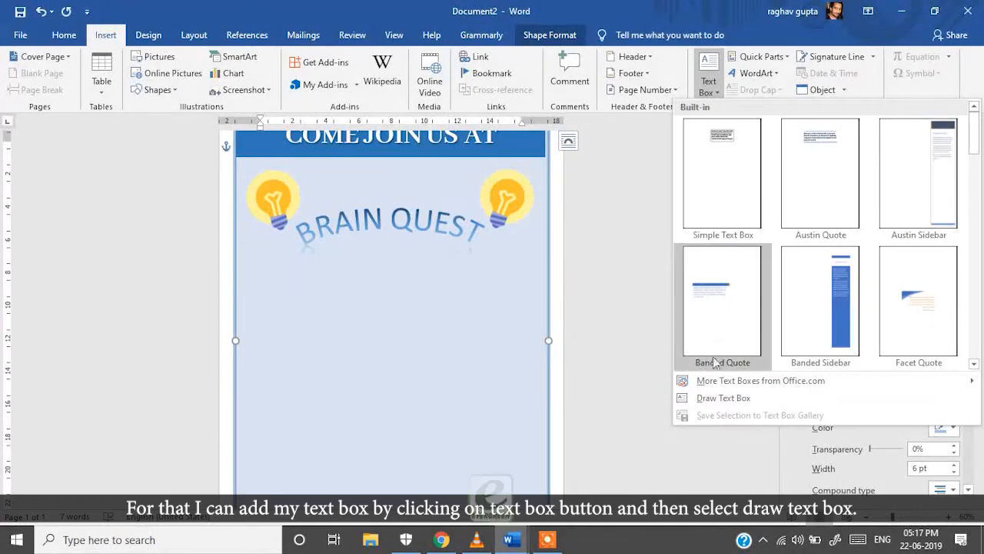
left_click(722, 397)
mouse_move(289, 285)
left_mouse_down()
mouse_move(496, 399)
mouse_move(490, 377)
left_mouse_up()
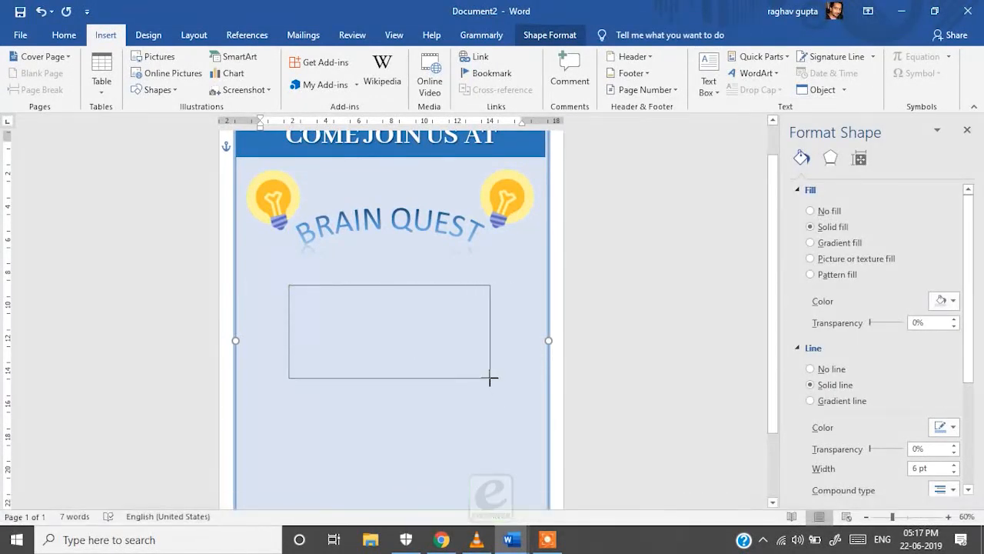
left_click(65, 35)
left_click(93, 37)
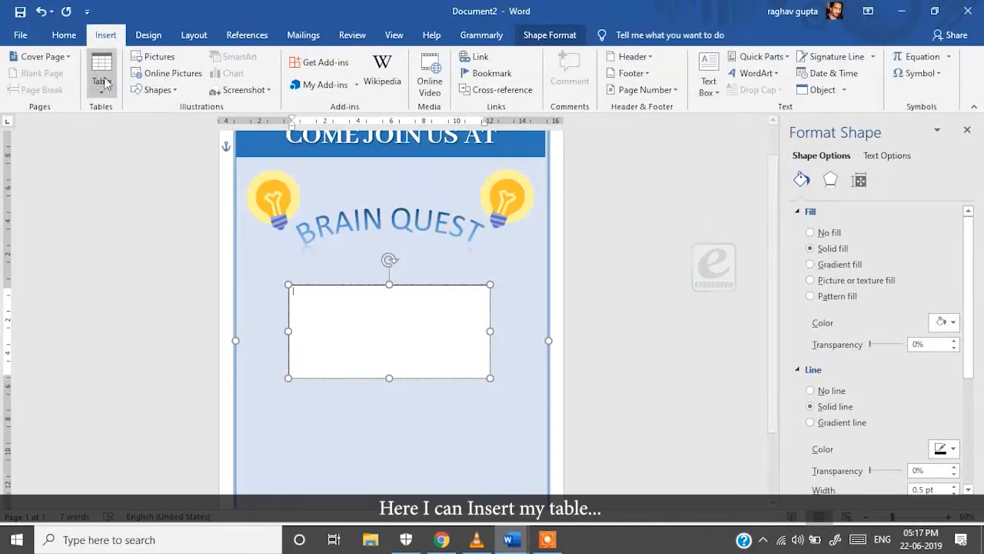
Insert a 2-column, 3-row table in the text box, even out the rows and fit the box to it
left_click(102, 73)
left_click(136, 237)
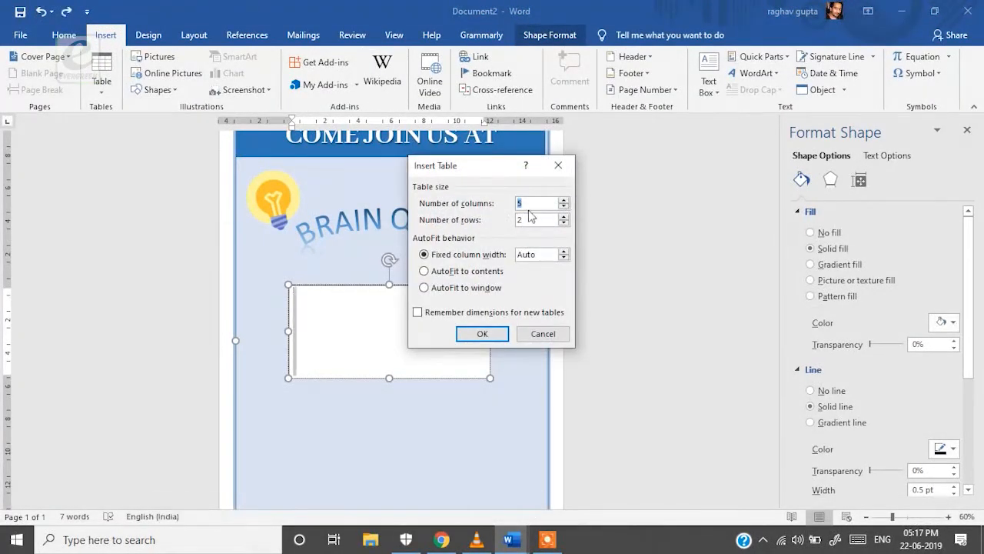
key("BackSpace")
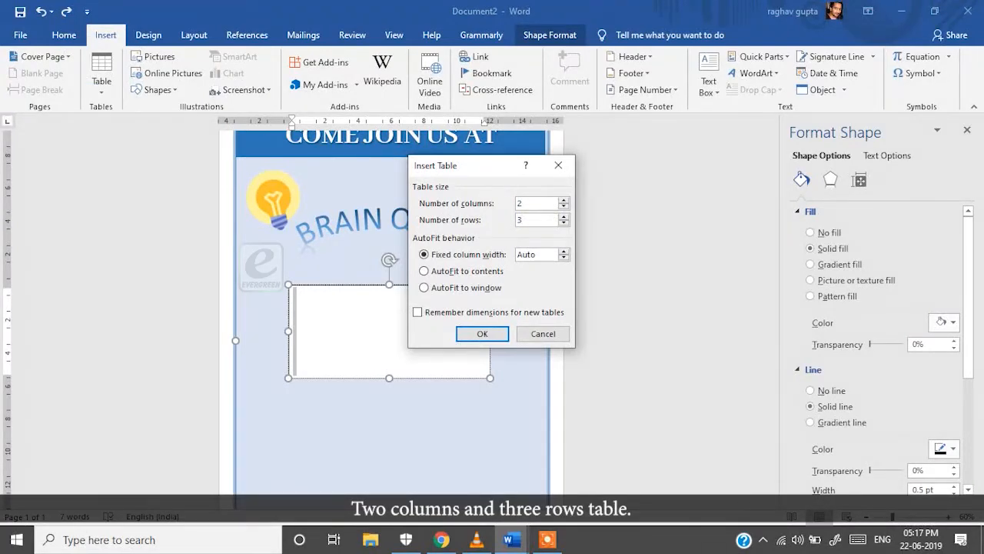
left_click(482, 334)
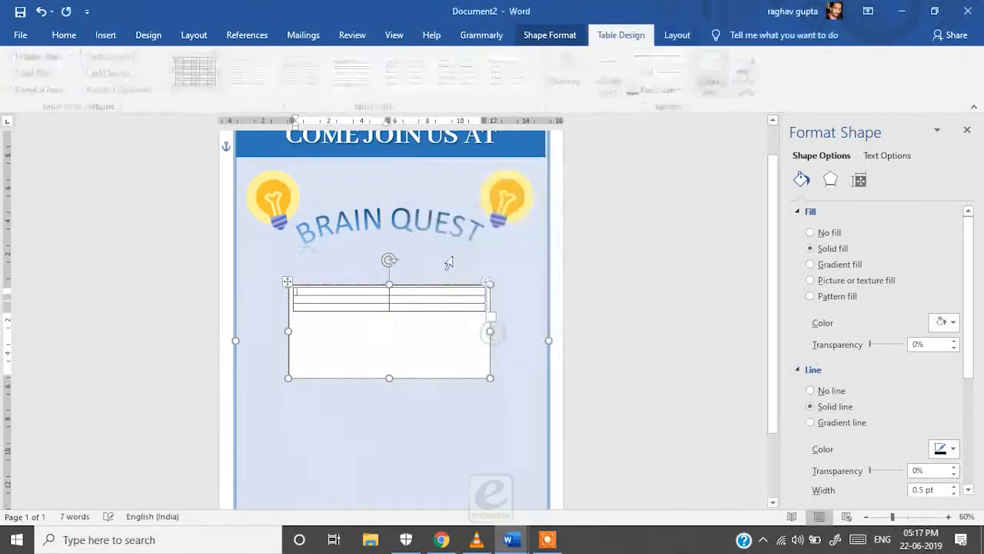
left_click(387, 307)
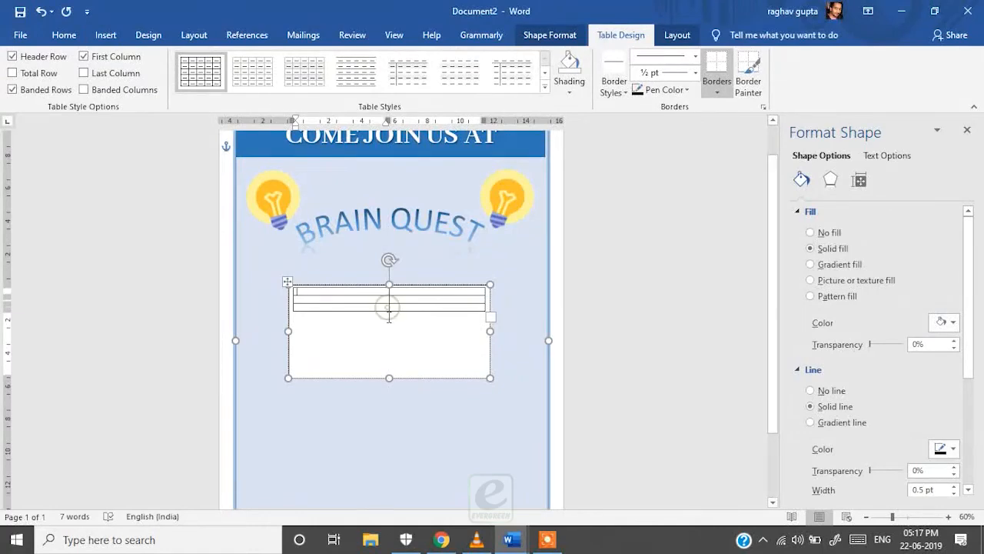
left_click_drag(392, 311, 389, 361)
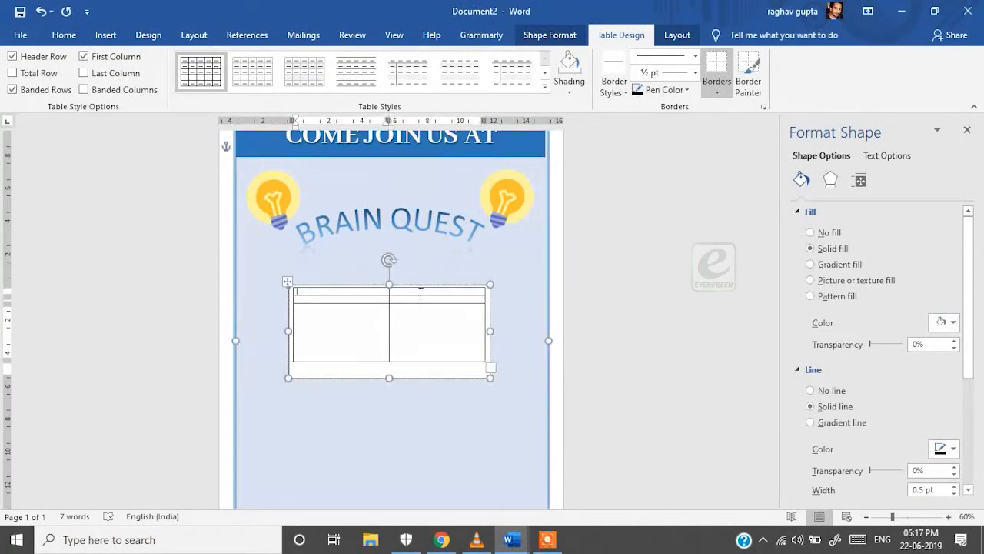
mouse_move(416, 303)
left_mouse_down()
mouse_move(418, 337)
mouse_move(425, 311)
left_mouse_up()
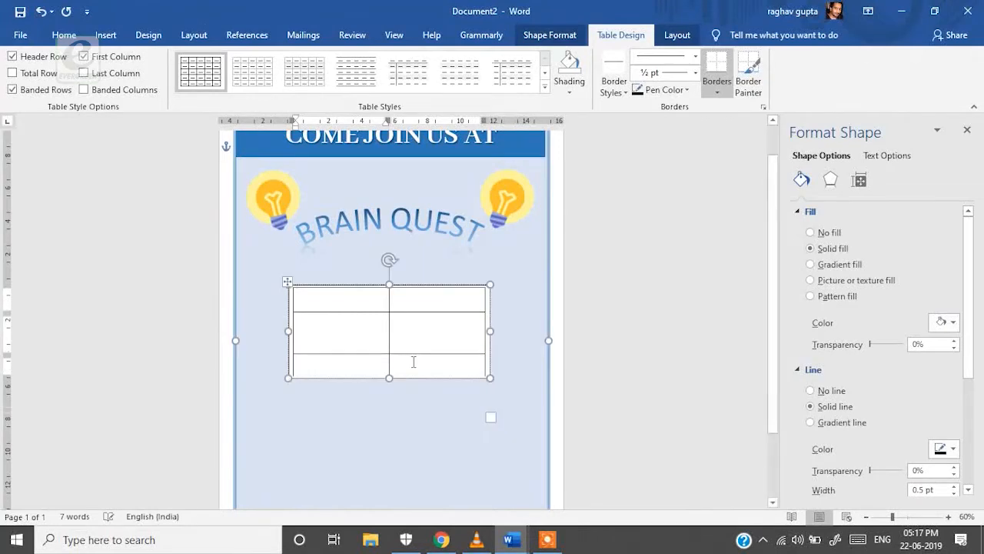
mouse_move(389, 378)
left_mouse_down()
mouse_move(391, 407)
mouse_move(391, 369)
left_mouse_up()
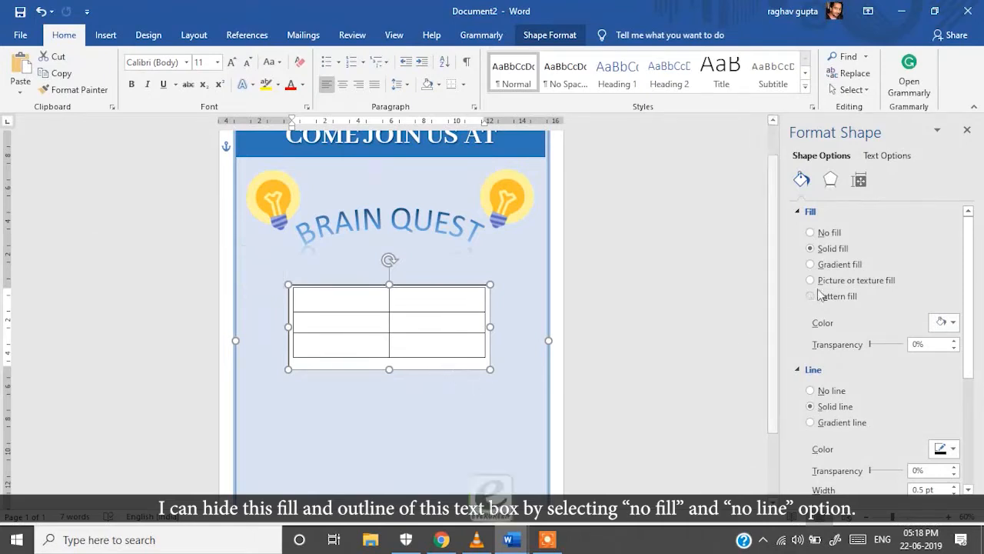
Set the text box to No fill and No line, and zoom to 100% on the table
left_click(812, 232)
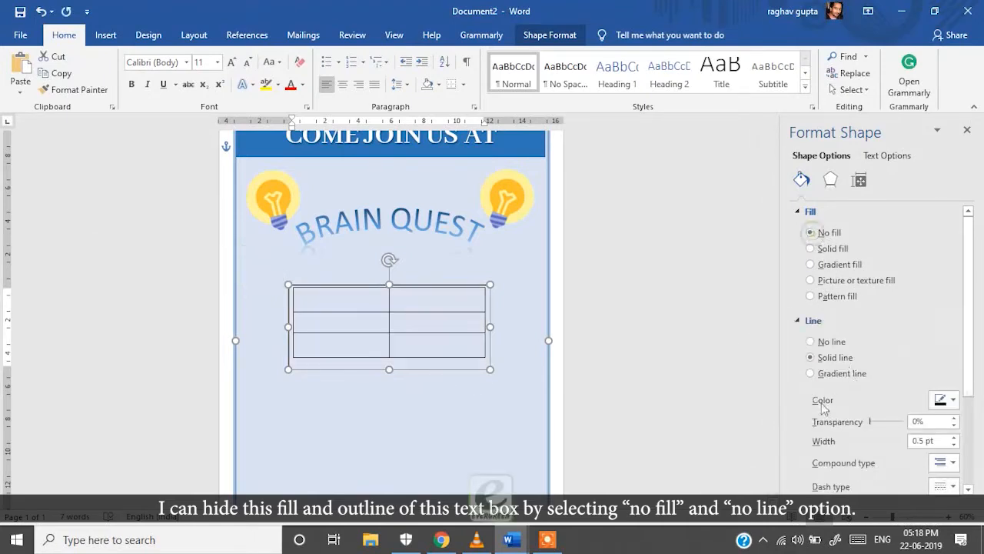
left_click(818, 343)
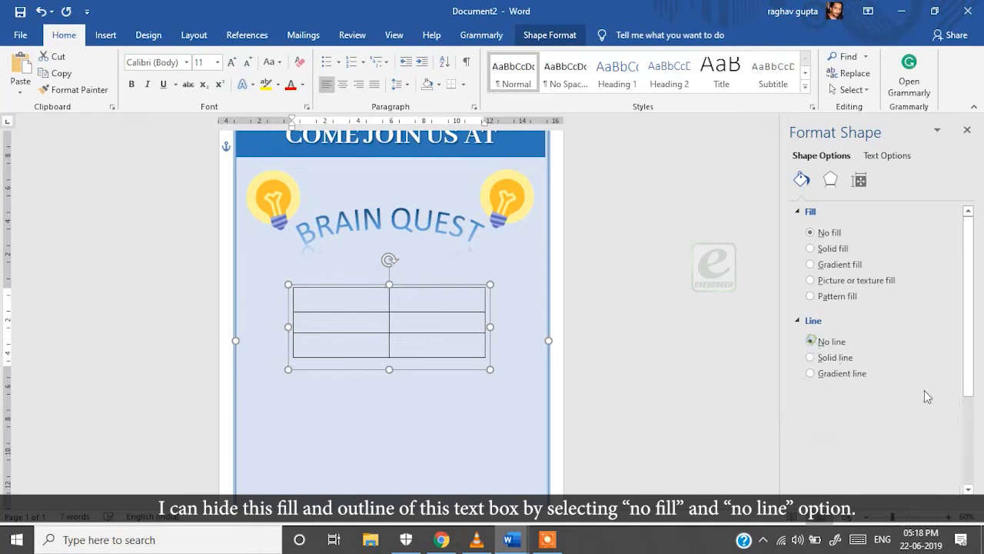
left_click(948, 516)
left_click(948, 517)
left_click(948, 517)
left_click(948, 516)
left_click(358, 360)
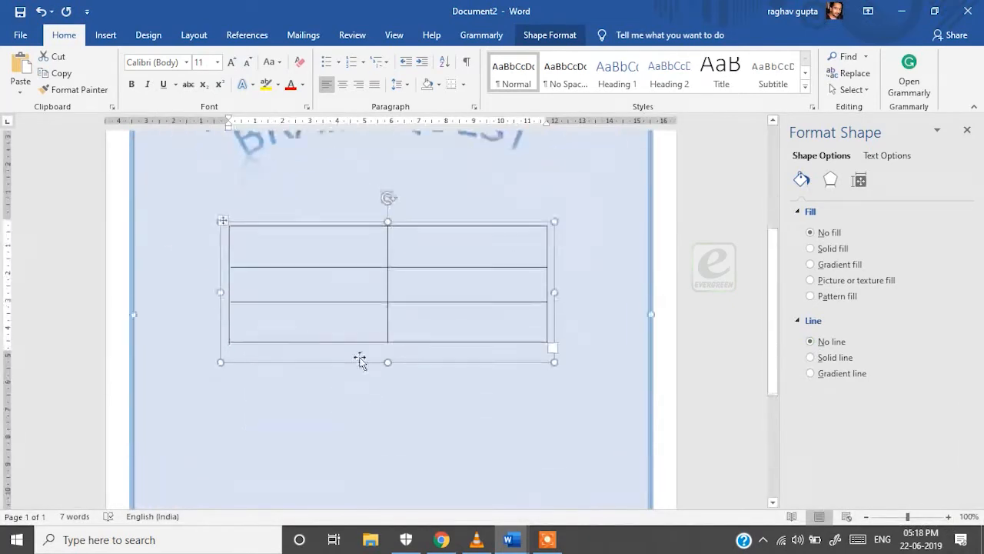
left_click(310, 283)
Enter APTITUDE TEST and IQ TEST in the left column and the 9:30 AM to 11:30 AM slot beside the first
type("ADD")
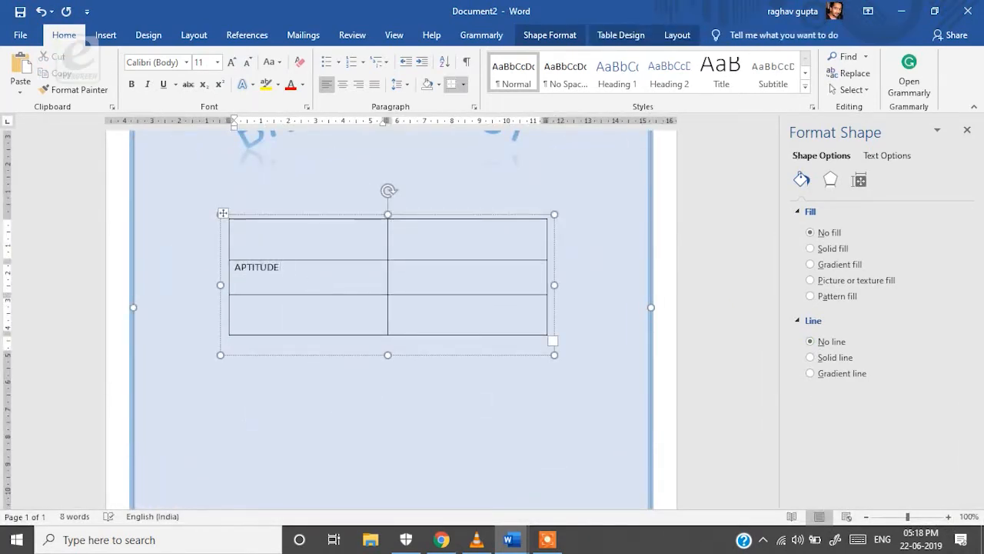
left_click(304, 312)
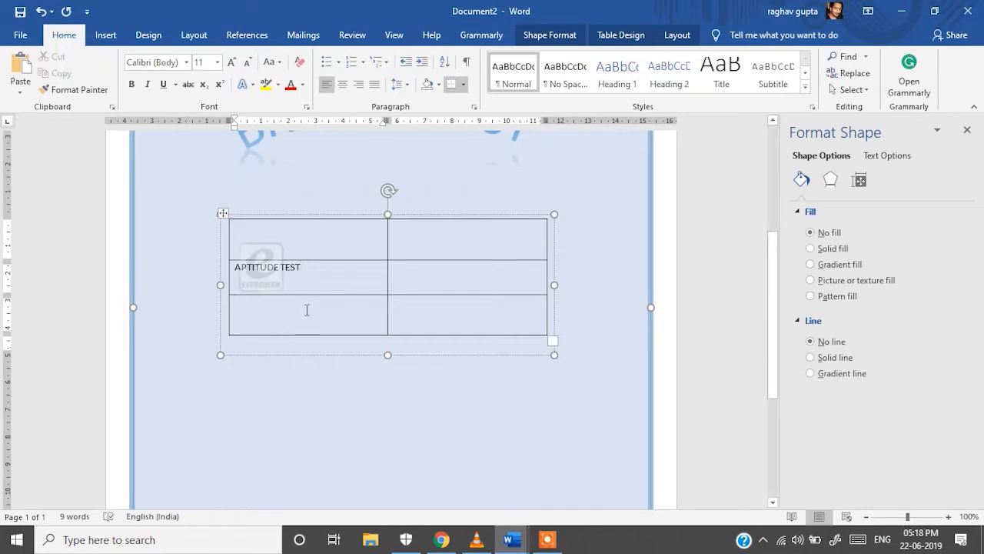
type("IA")
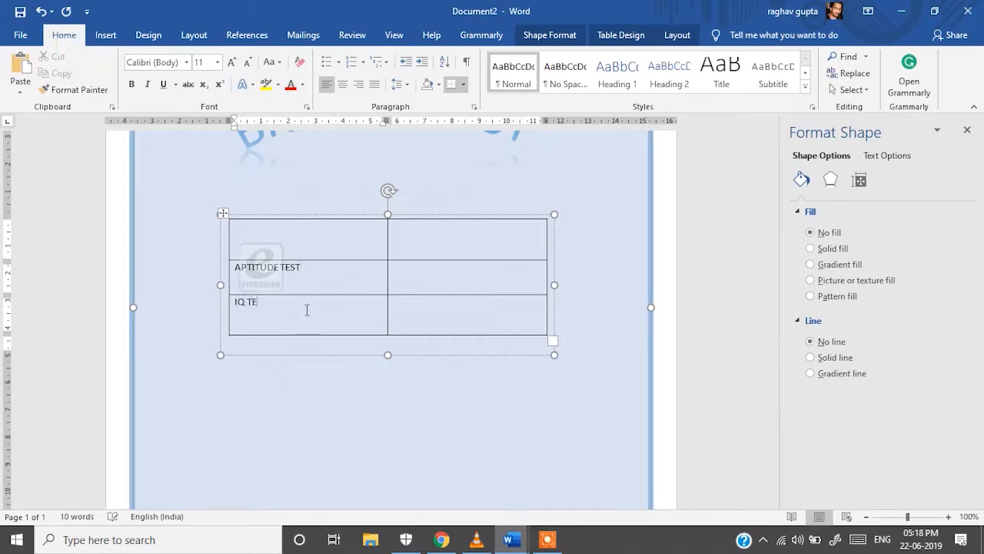
left_click(440, 270)
type("FROM 9:30 AM TO 11:30 A")
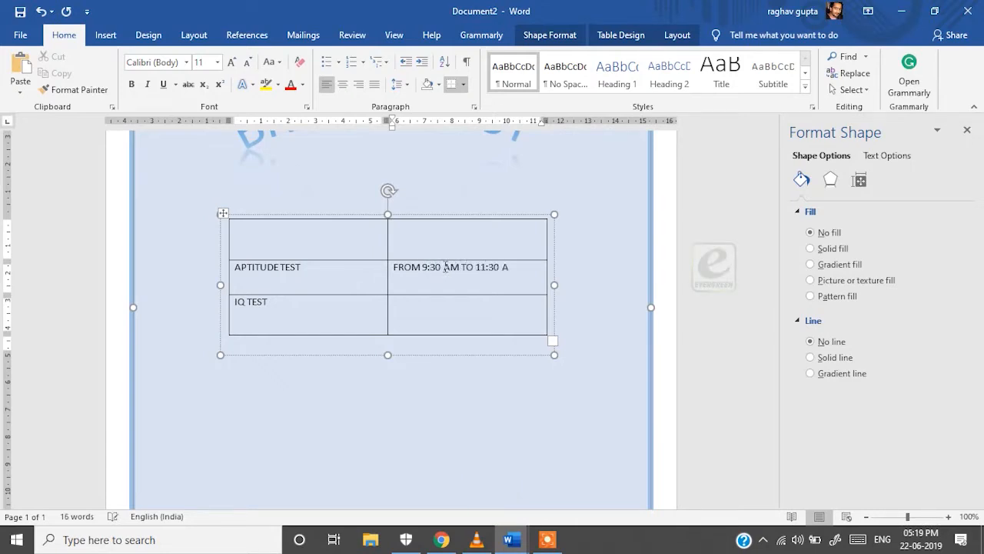
Copy the time slot beside IQ TEST and change it to 12:30 AM to 02:30 AM
left_click_drag(394, 262, 562, 277)
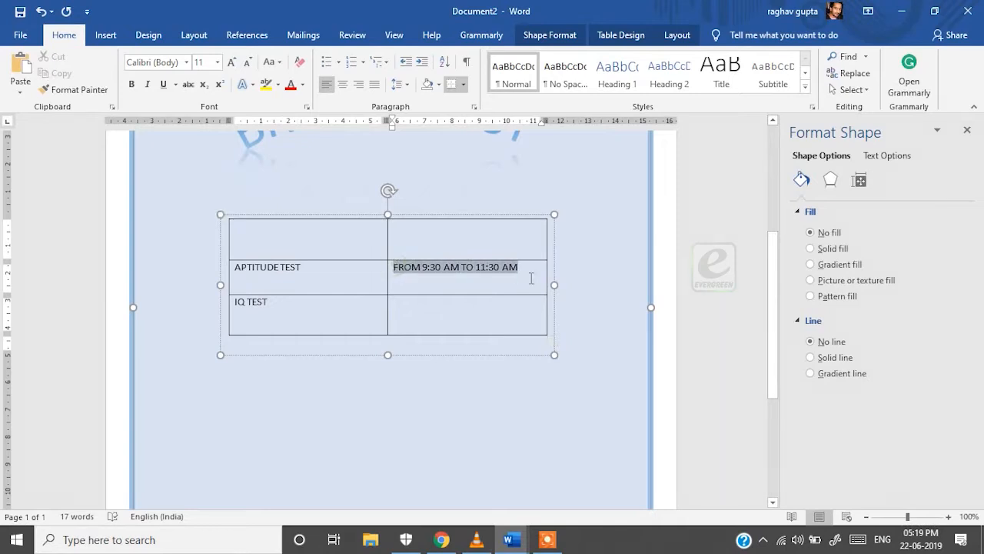
key("ctrl+c")
left_click(477, 302)
key("ctrl+v")
double_click(426, 300)
type("12")
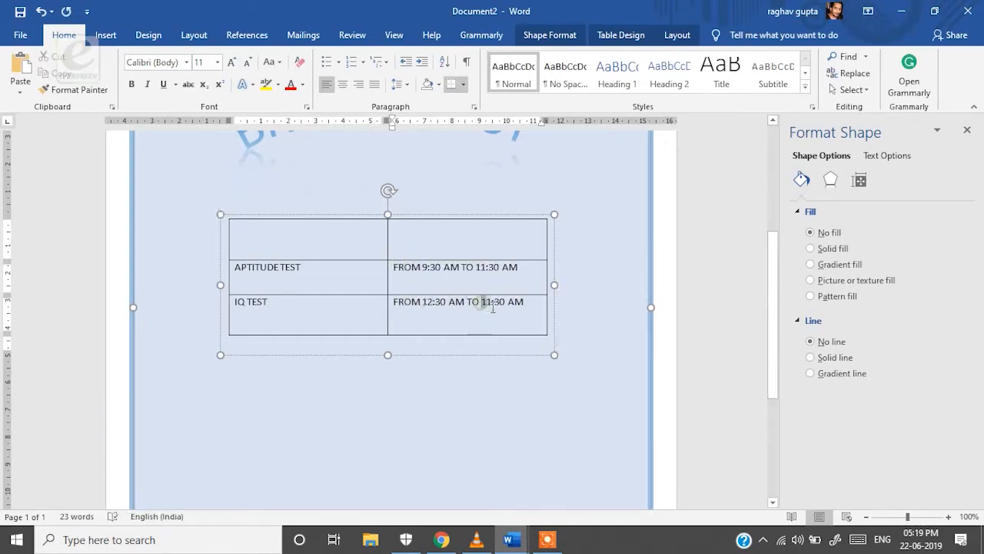
double_click(487, 302)
type("02")
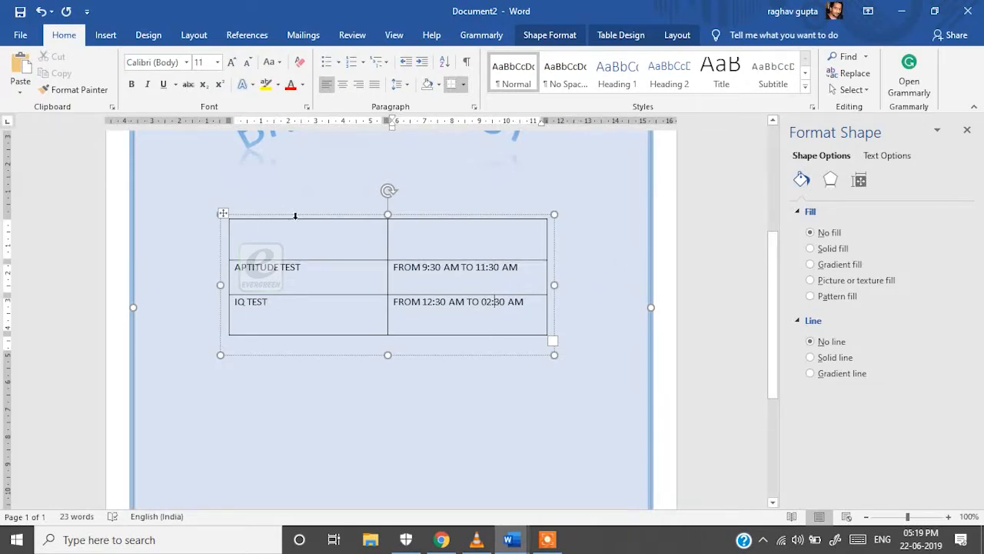
left_click(296, 216)
Centre the whole table's text horizontally and set cell vertical alignment to Center in Table Properties
left_click(393, 221, "shift")
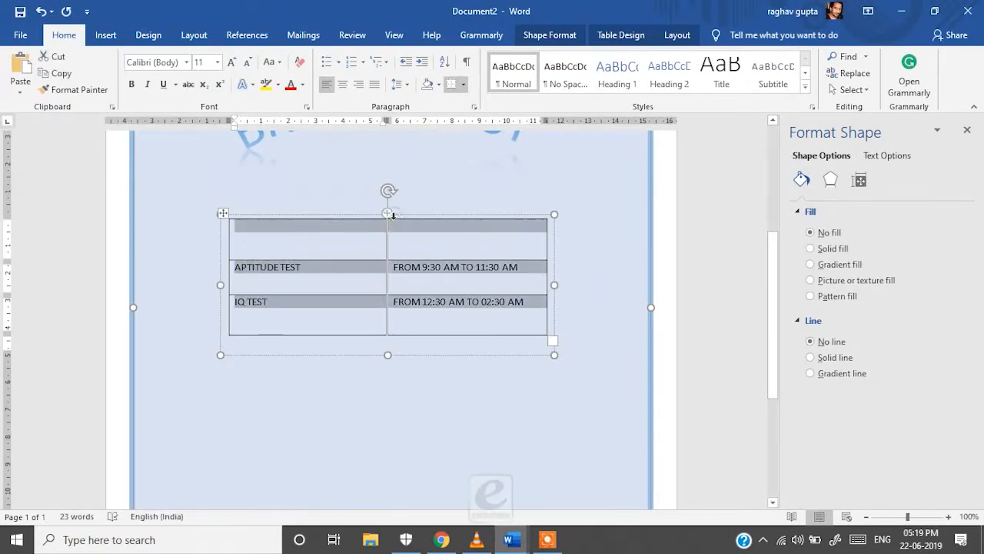
key("ctrl+e")
right_click(413, 229)
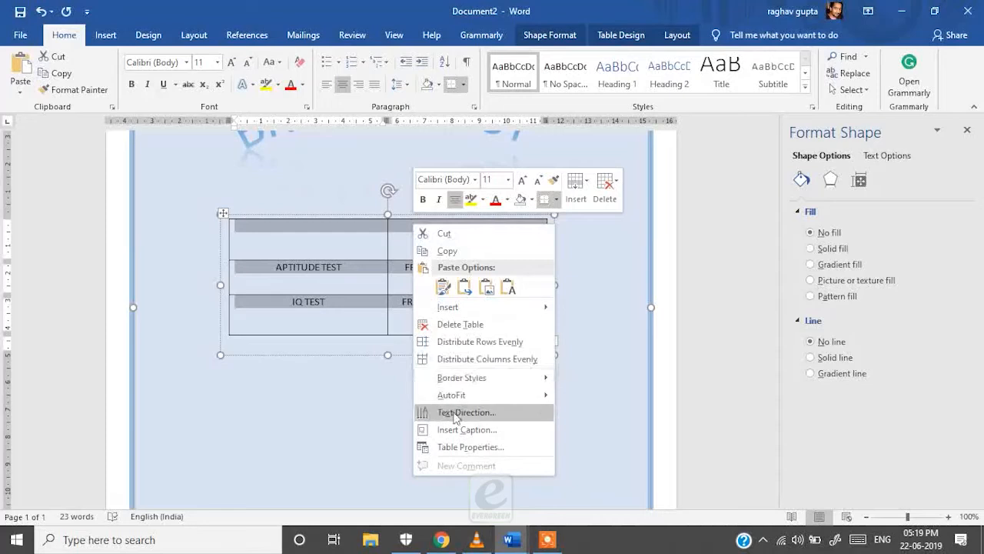
left_click(483, 447)
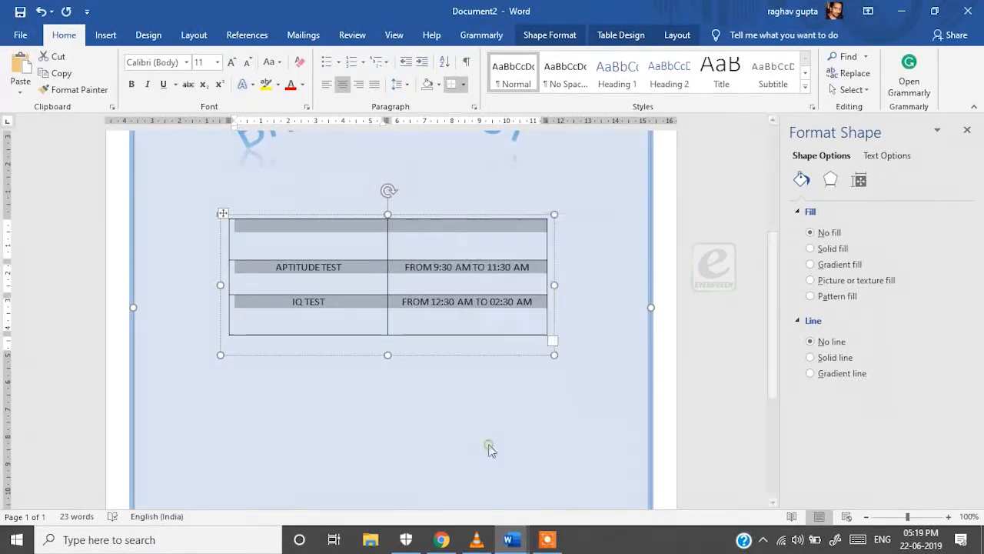
left_click(763, 127)
left_click(719, 126)
left_click(662, 216)
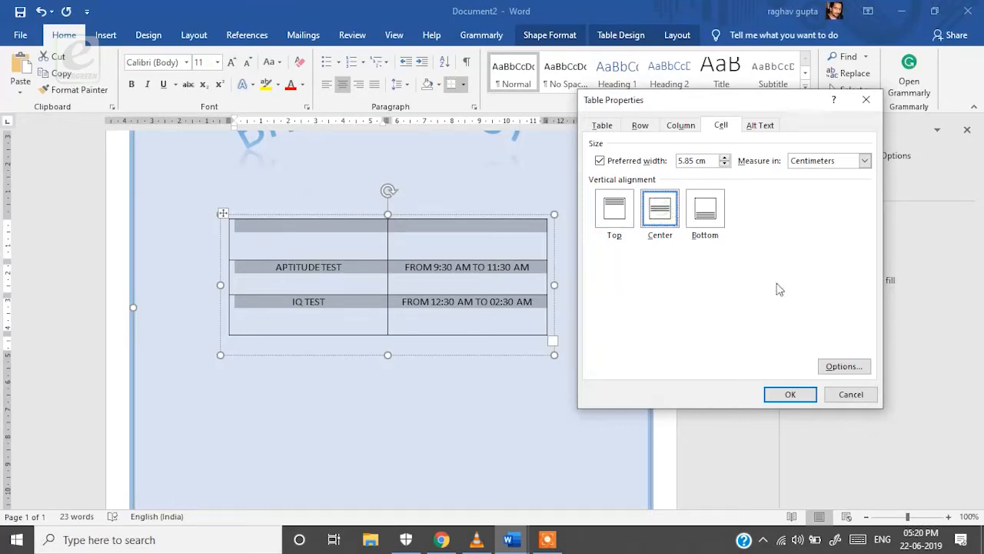
left_click(790, 394)
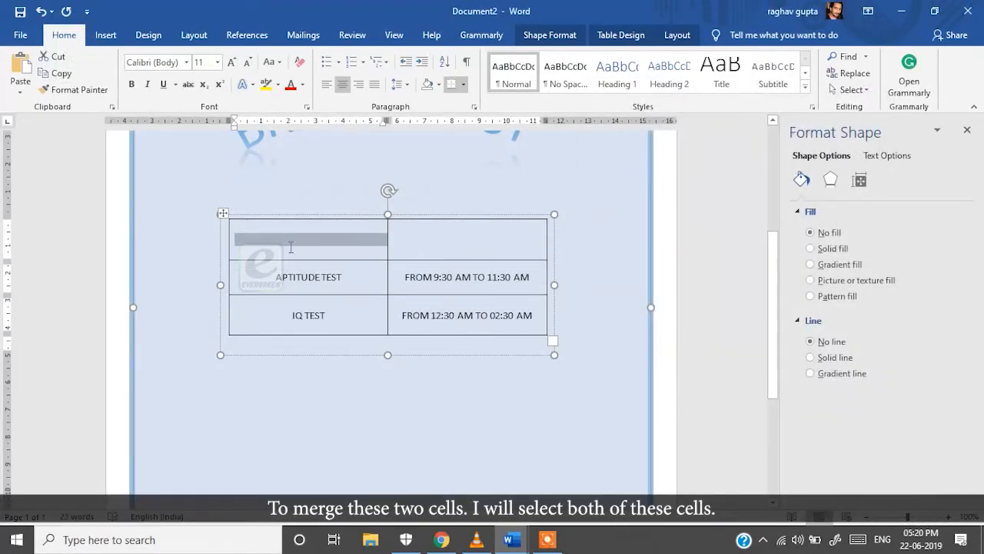
left_click_drag(291, 246, 510, 240)
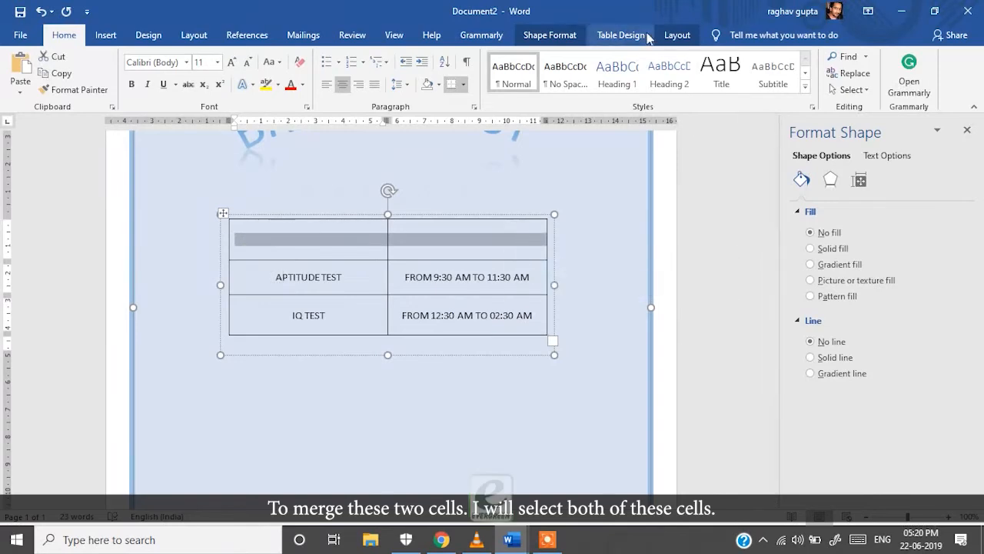
Merge the two top-row cells into one and type the TESTS header
left_click(678, 34)
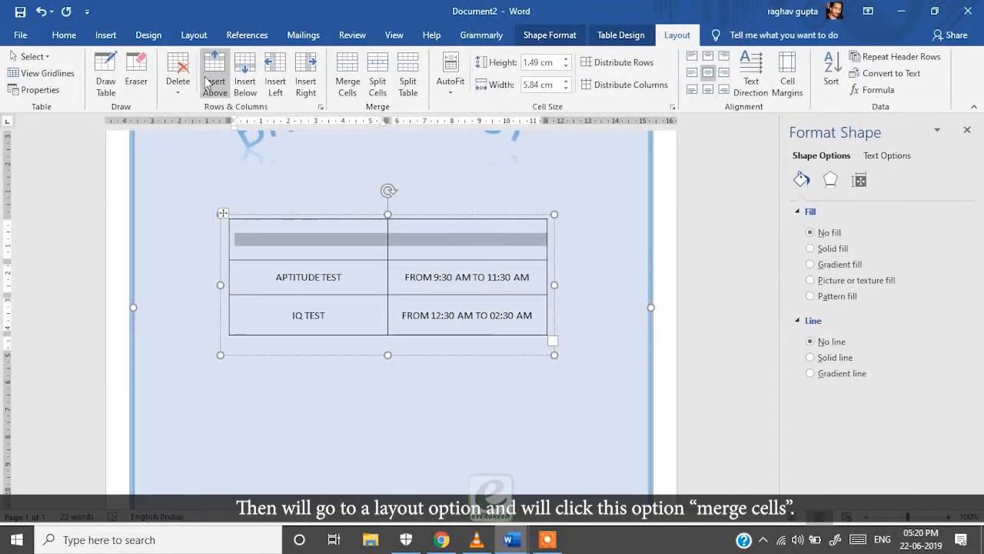
left_click(345, 69)
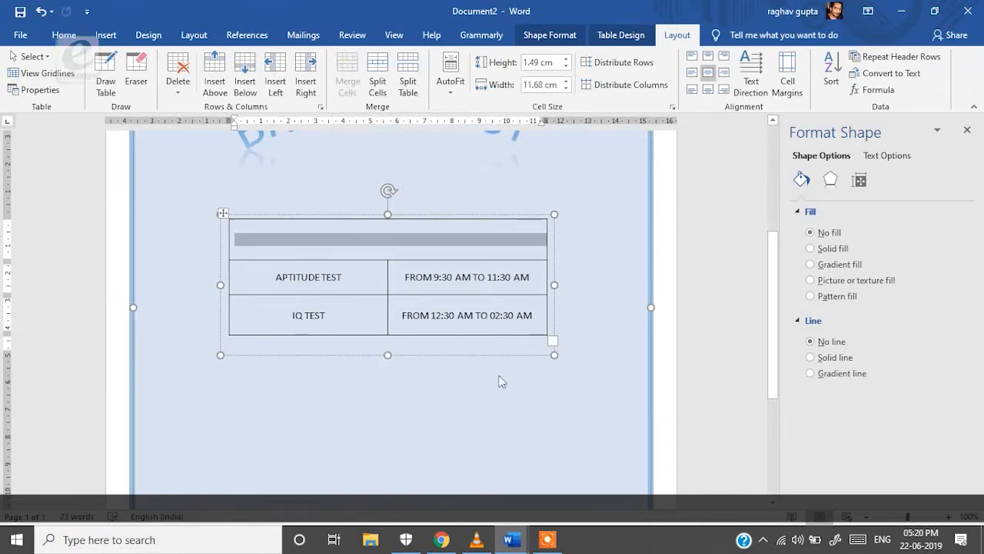
left_click(366, 390)
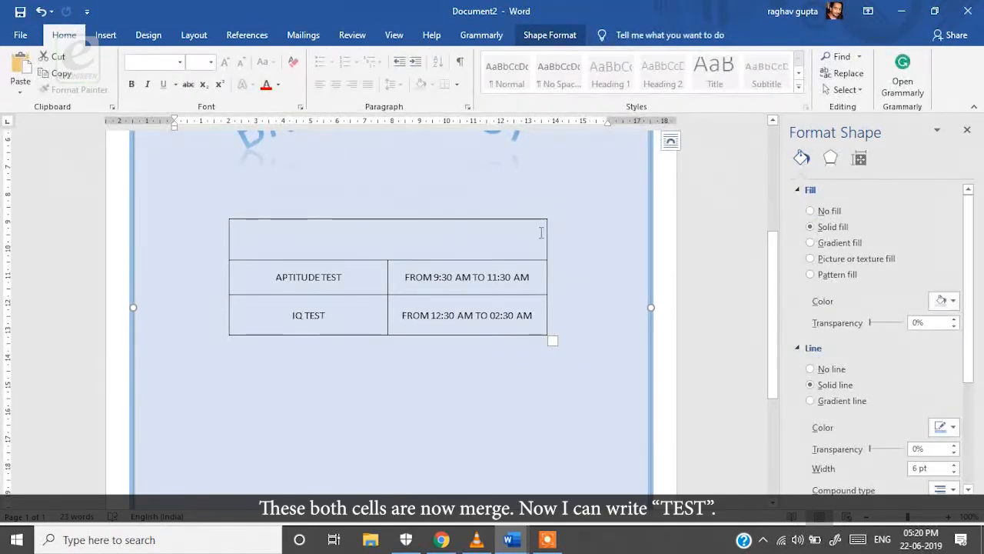
left_click(390, 238)
type("TESTS")
Format the TESTS header as 24 pt blue Acclaim
left_click_drag(428, 239, 369, 240)
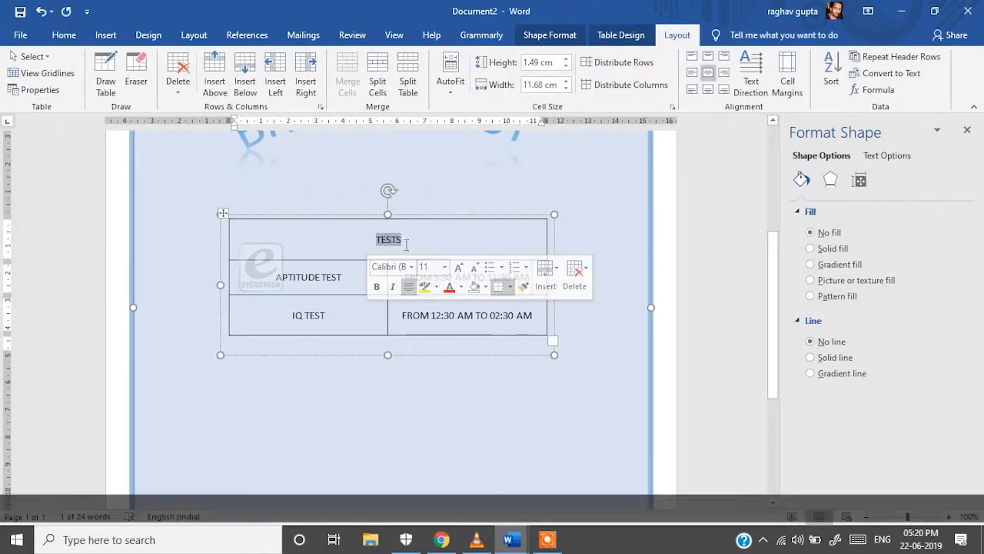
triple_click(459, 267)
triple_click(459, 268)
left_click(459, 268)
left_click(411, 267)
left_click(397, 146)
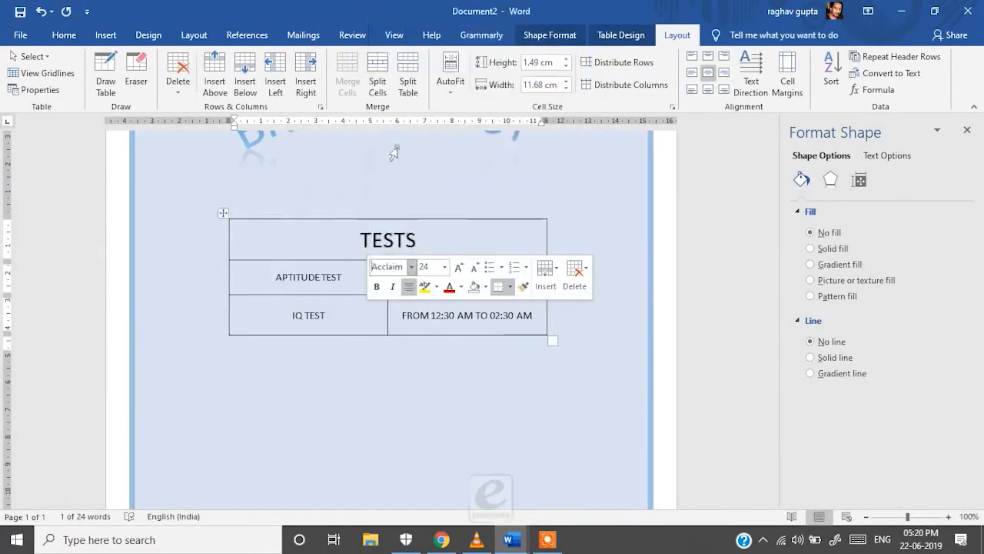
left_click(462, 287)
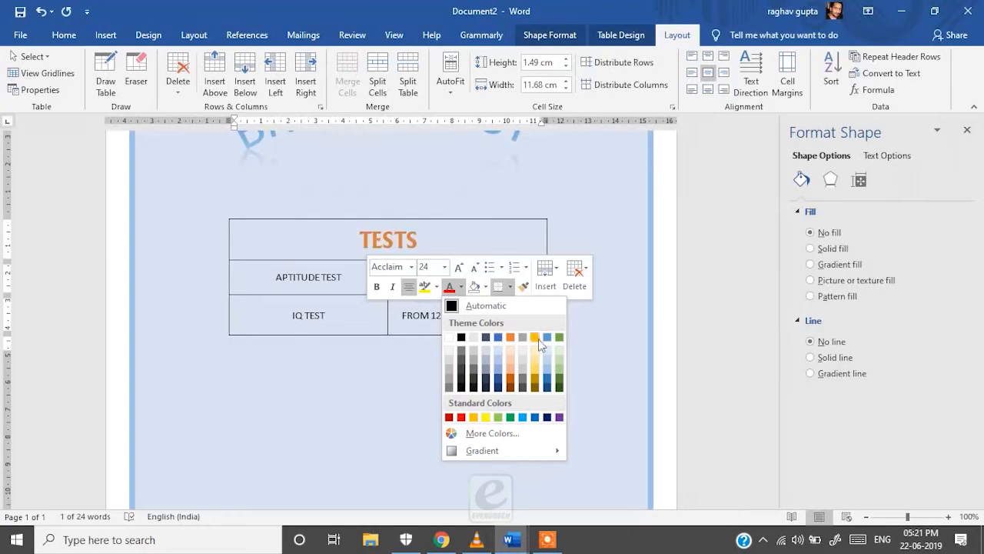
left_click(547, 339)
left_click(500, 327)
scroll(501, 325, "down", 3)
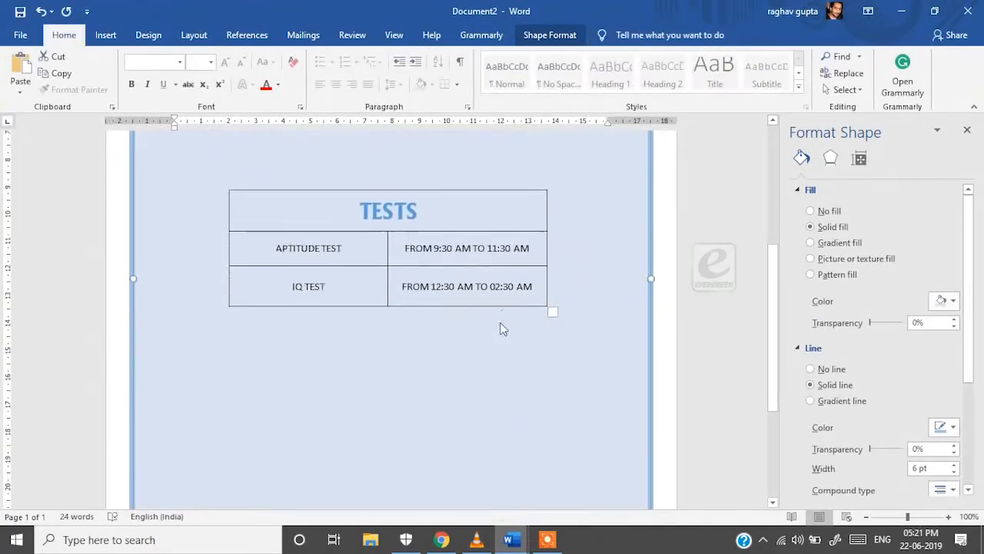
scroll(497, 285, "up", 4)
scroll(498, 306, "down", 2)
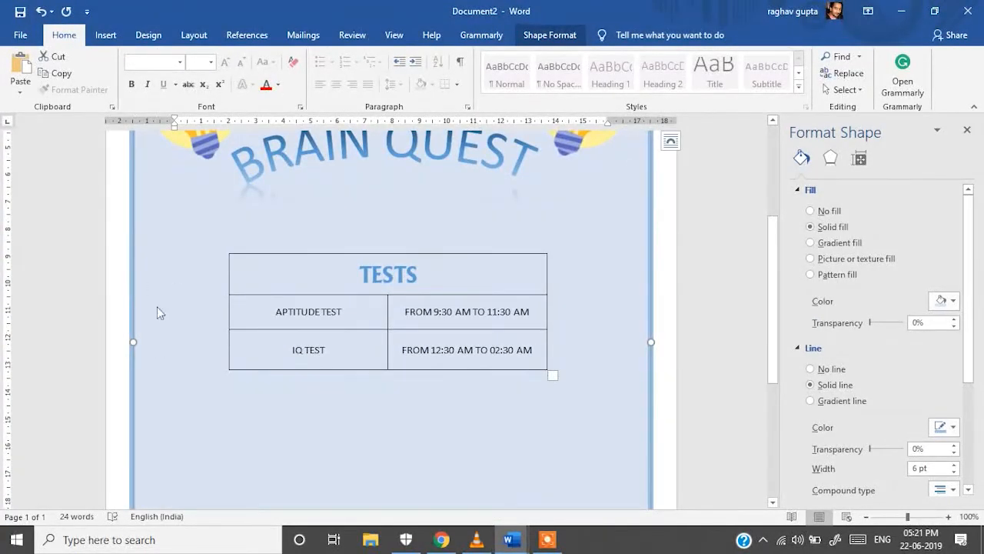
scroll(130, 309, "down", 2)
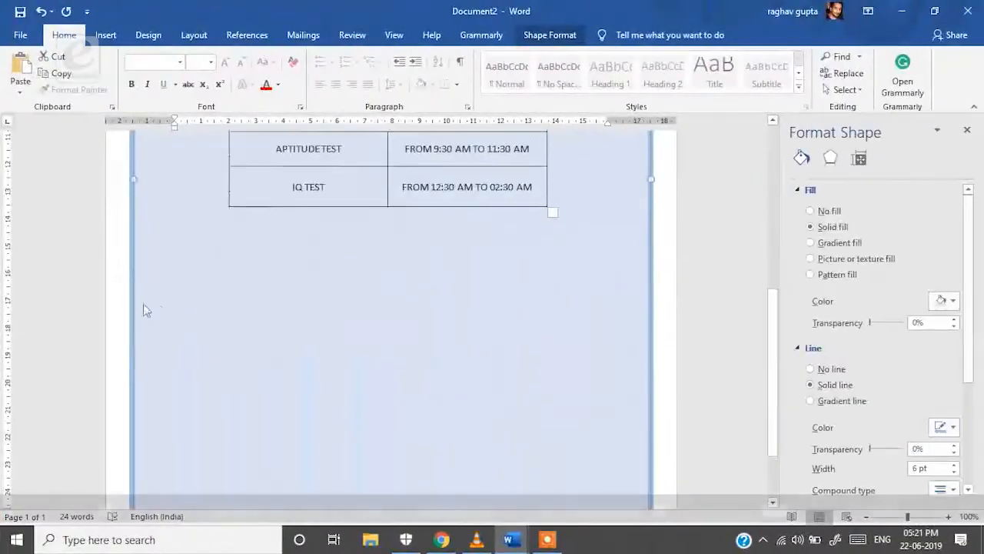
scroll(154, 309, "down", 3)
scroll(211, 314, "up", 8)
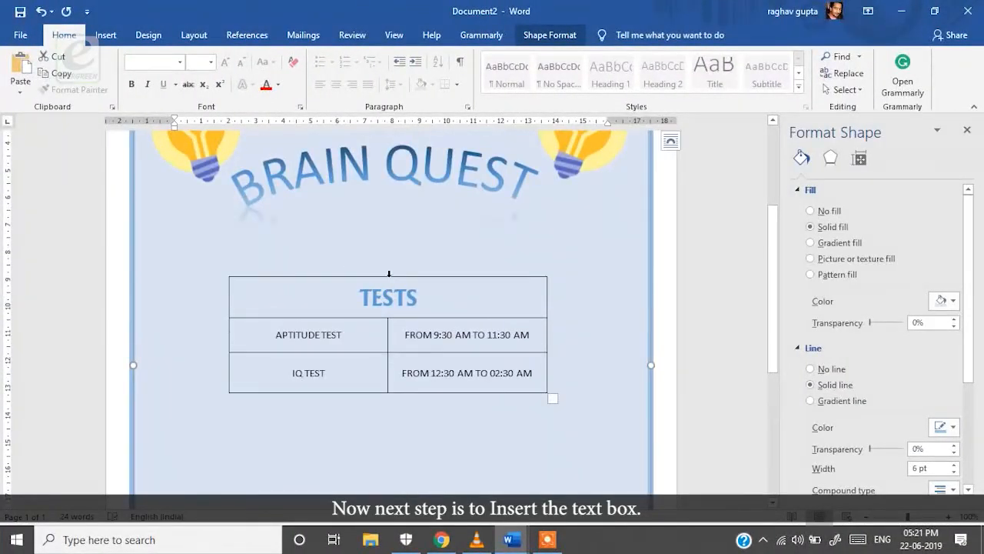
Drag the TESTS table higher up the page
left_click_drag(389, 275, 390, 228)
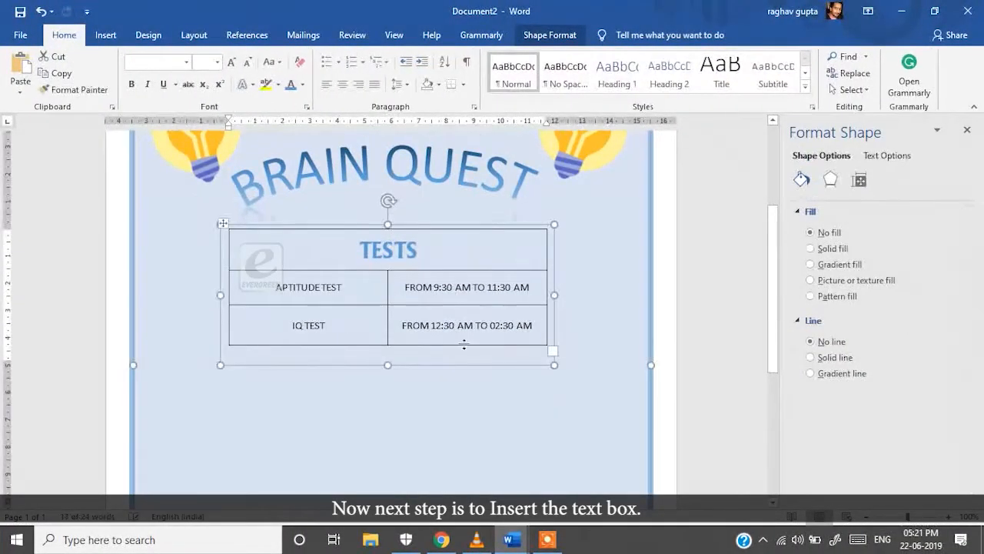
scroll(464, 345, "down", 6)
scroll(461, 331, "up", 3)
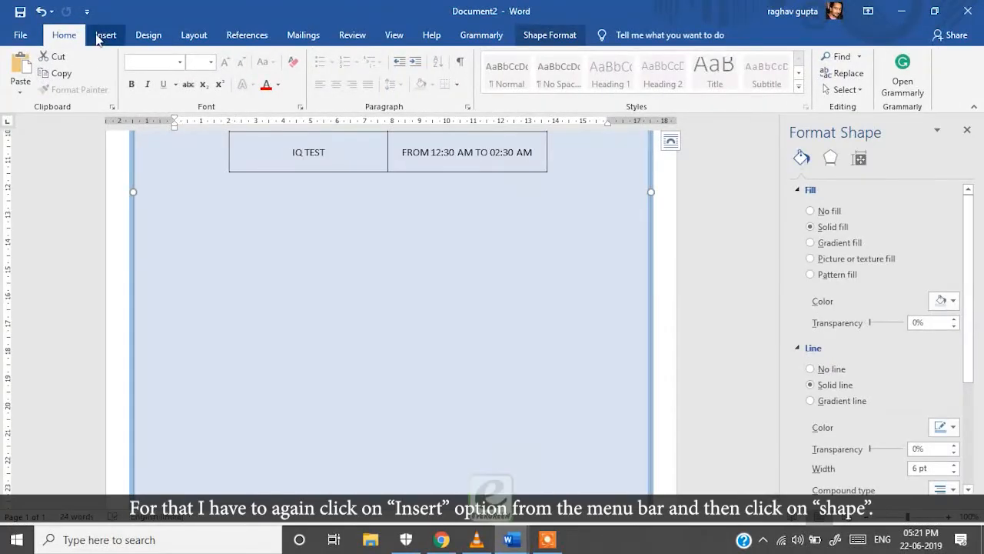
Draw a light-blue rounded rectangle about 7.57 by 11.83 cm with no outline below the table
left_click(103, 35)
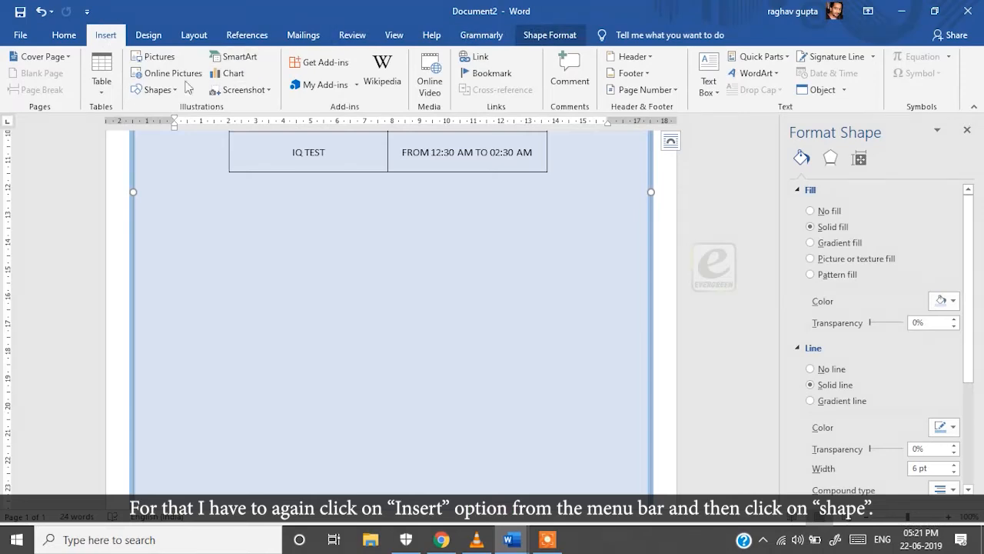
left_click(158, 91)
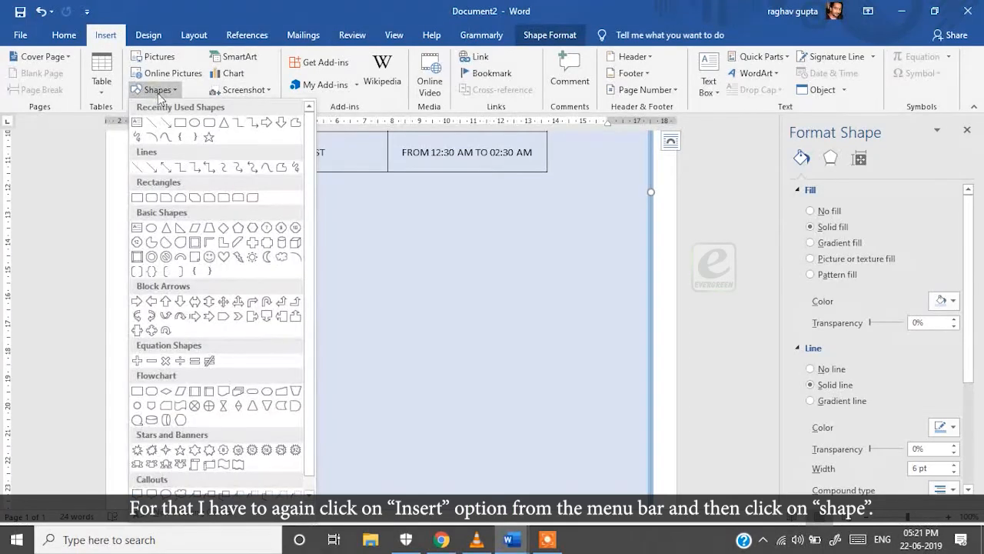
left_click(209, 121)
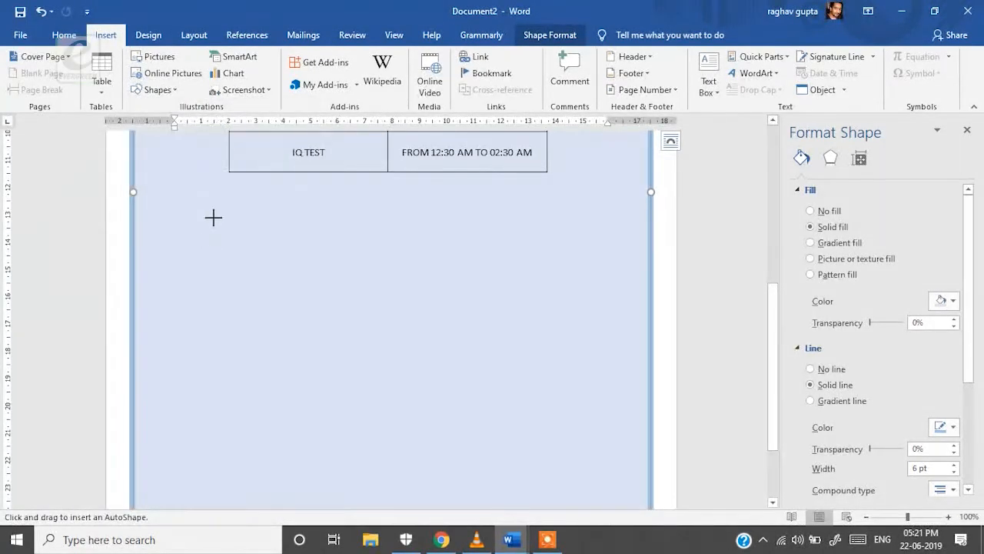
left_click_drag(228, 209, 546, 416)
left_click(946, 304)
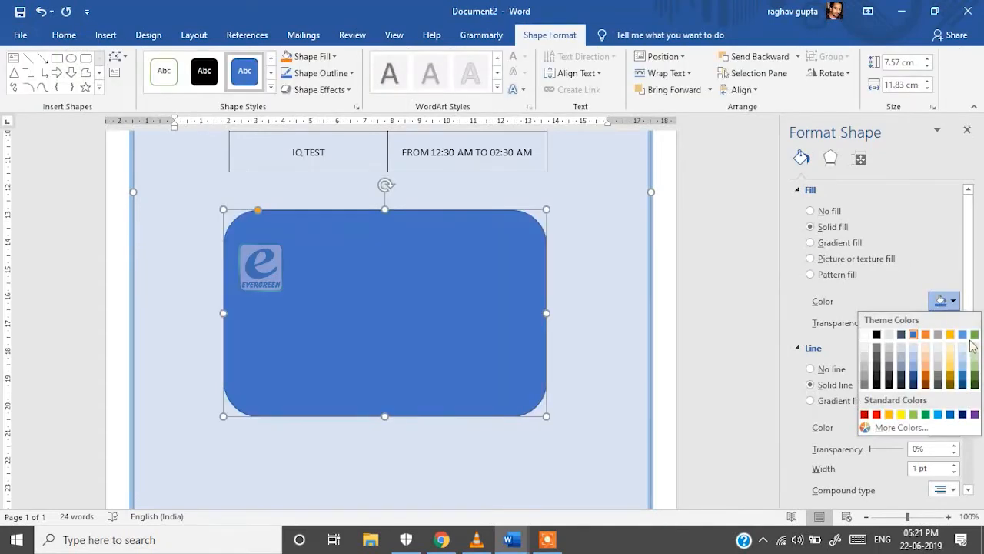
left_click(962, 334)
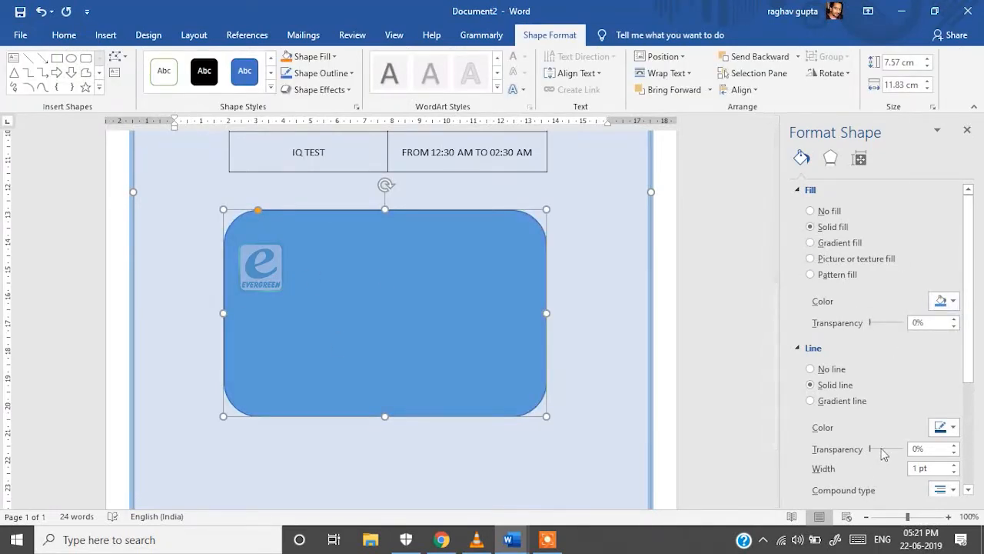
left_click(809, 370)
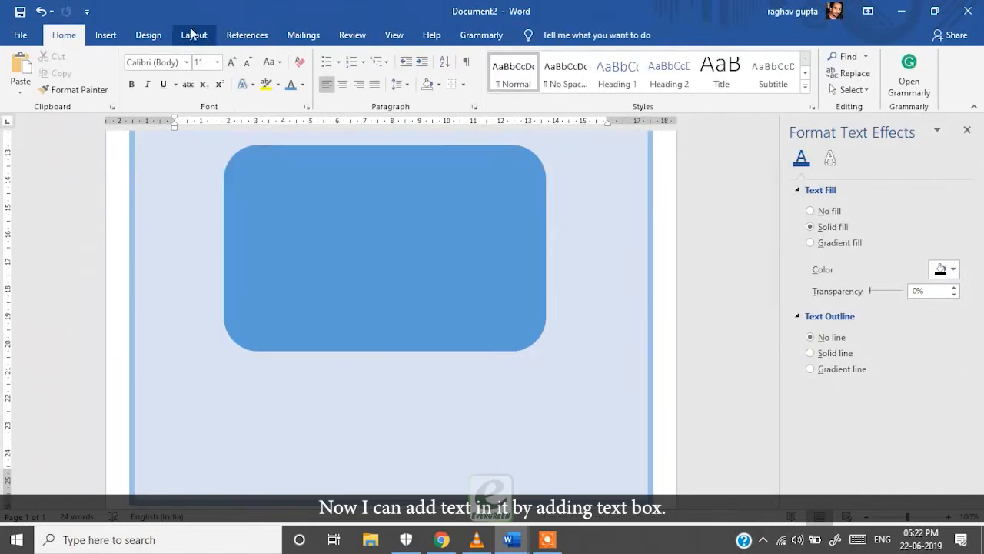
left_click(105, 36)
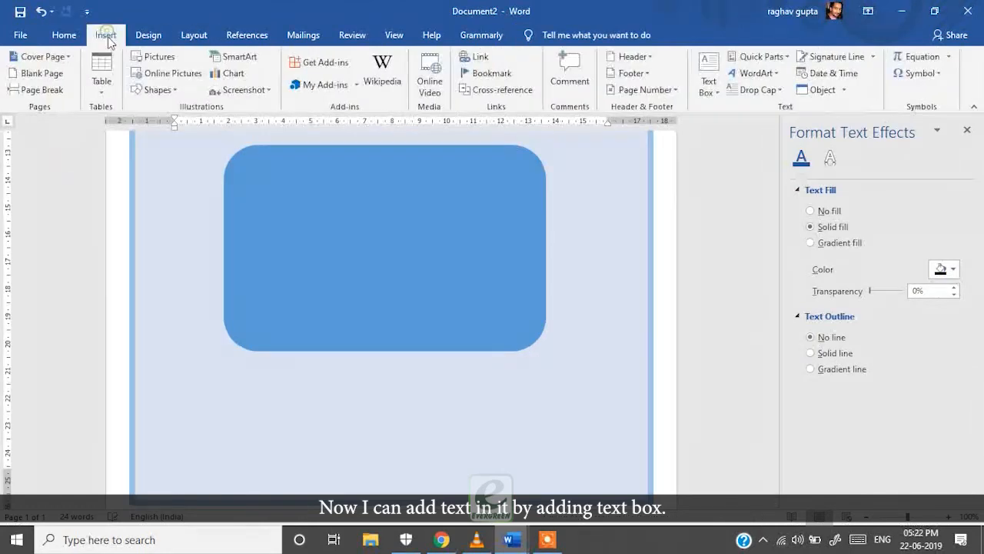
Draw a text box in the rounded rectangle reading '13TH JULY, MONDAY' and 'FROM MORNING 9:00 AM TILL EVENING 3:00 PM AT SCHOOL AUDITORIUM'
left_click(708, 96)
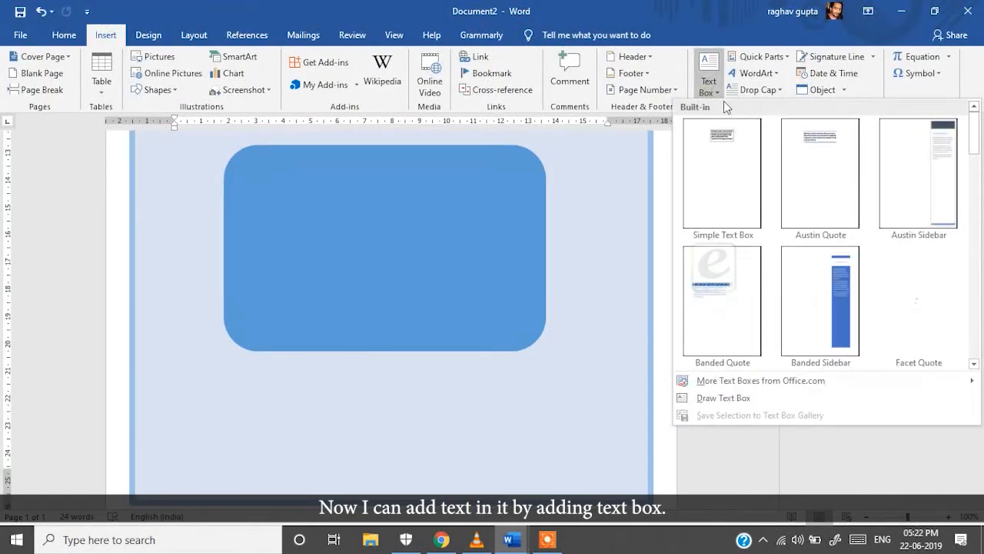
left_click(708, 398)
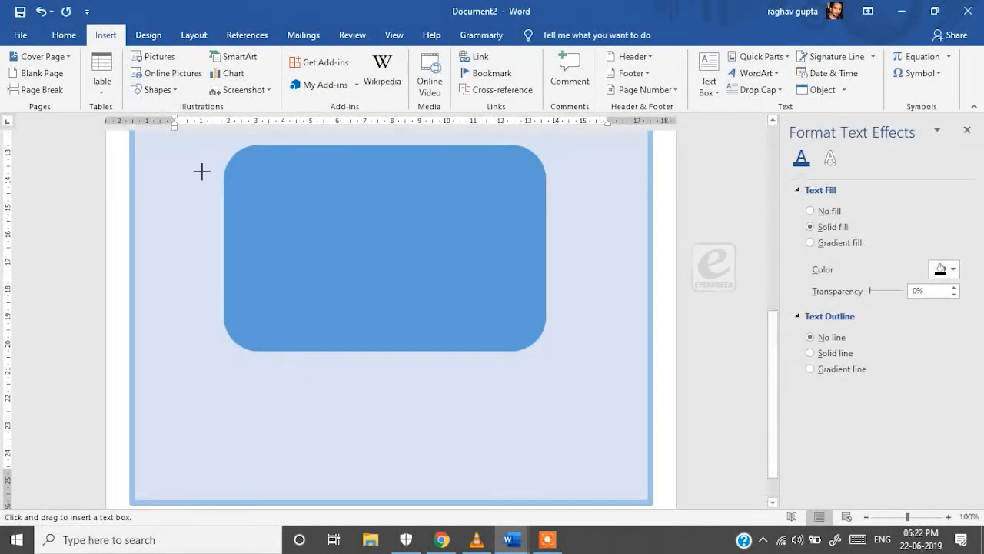
mouse_move(252, 161)
left_mouse_down()
mouse_move(484, 256)
mouse_move(516, 334)
left_mouse_up()
type("13TH")
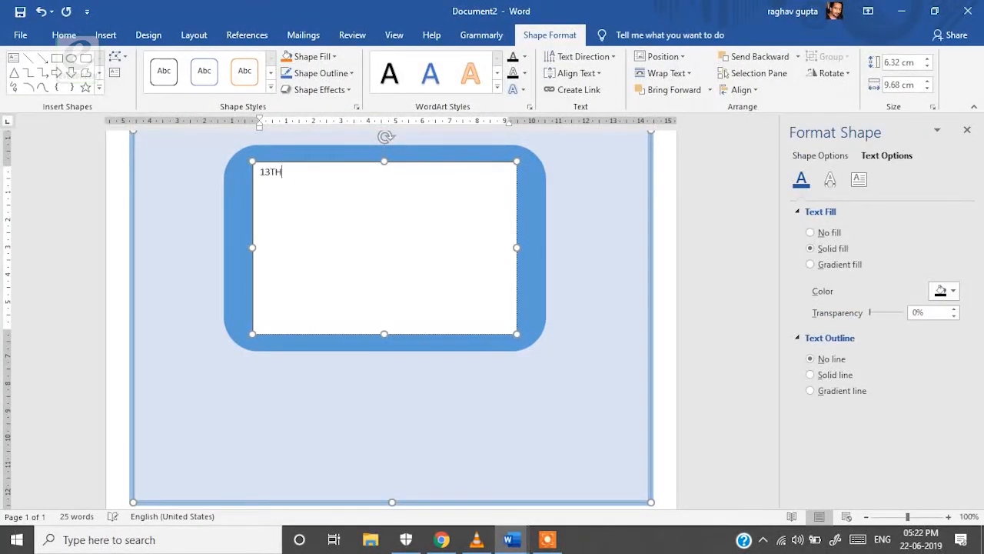
type(" JULY, MONDAY")
key("Return")
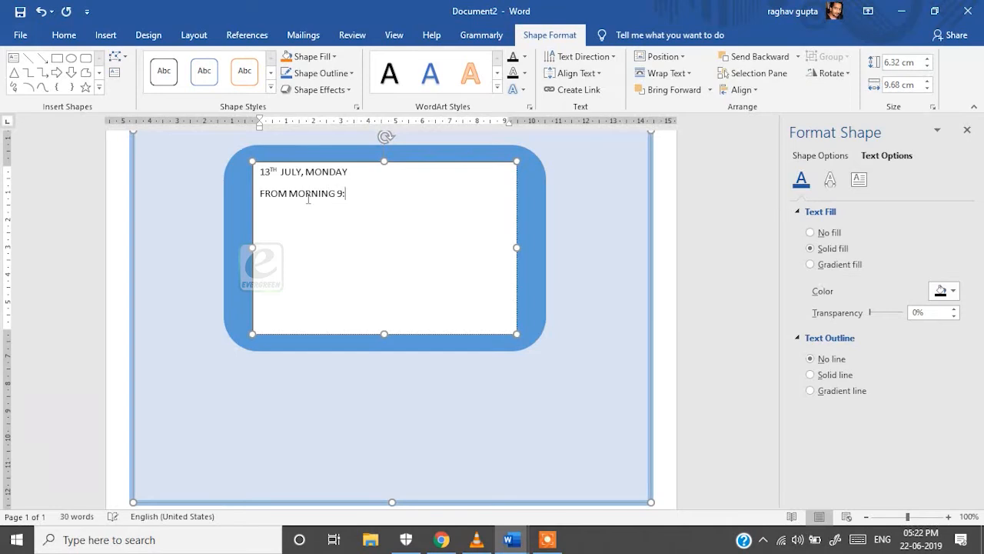
type("FROM MORNING 9:00 AM TILL EVENING 3:00 PM ")
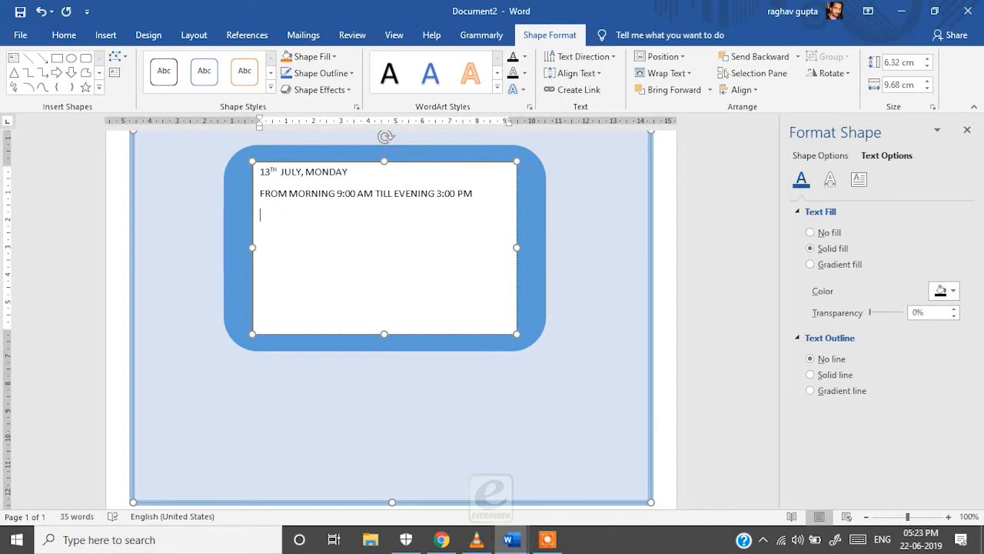
type("AT SCHOOL AUDITORIUM")
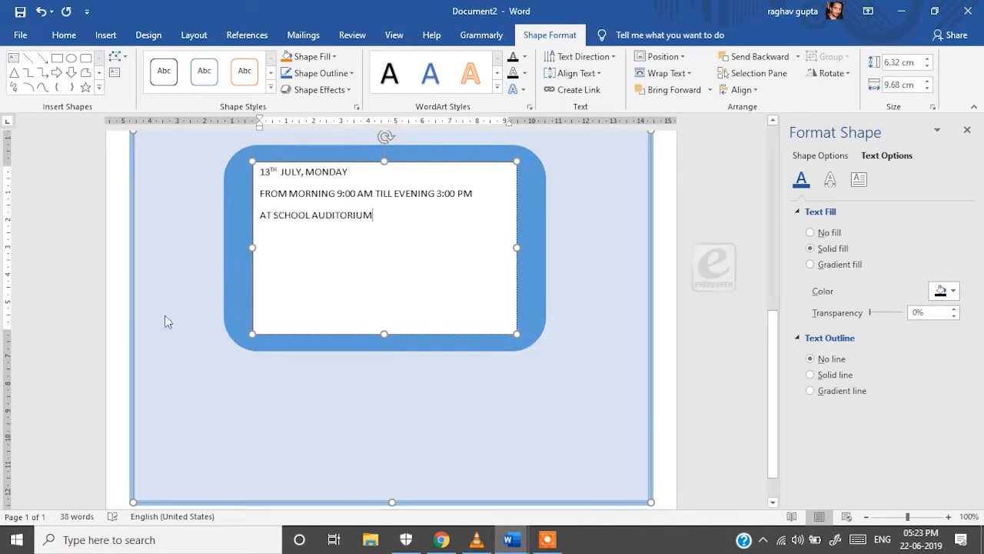
key("ctrl+a")
Centre all the event-details lines in the text box
left_click(105, 35)
left_click(64, 35)
left_click(342, 83)
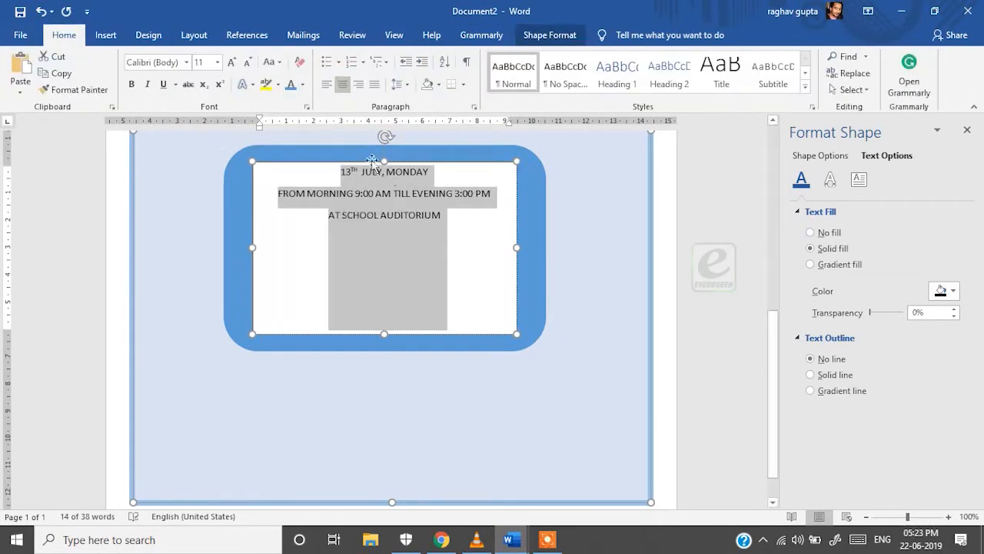
left_click(405, 177)
Enlarge the date, 9:00 AM, 3:00 PM and venue line to 18 pt, breaking the line before EVENING
left_click_drag(340, 171, 450, 174)
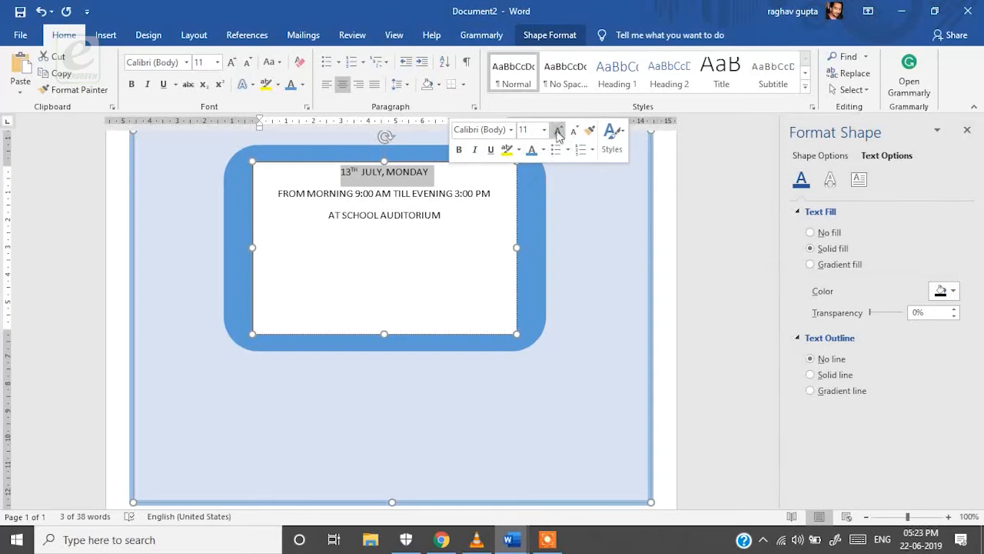
left_click(557, 130)
left_click(557, 130)
left_click(557, 130)
left_click(556, 131)
left_click(556, 131)
left_click(575, 134)
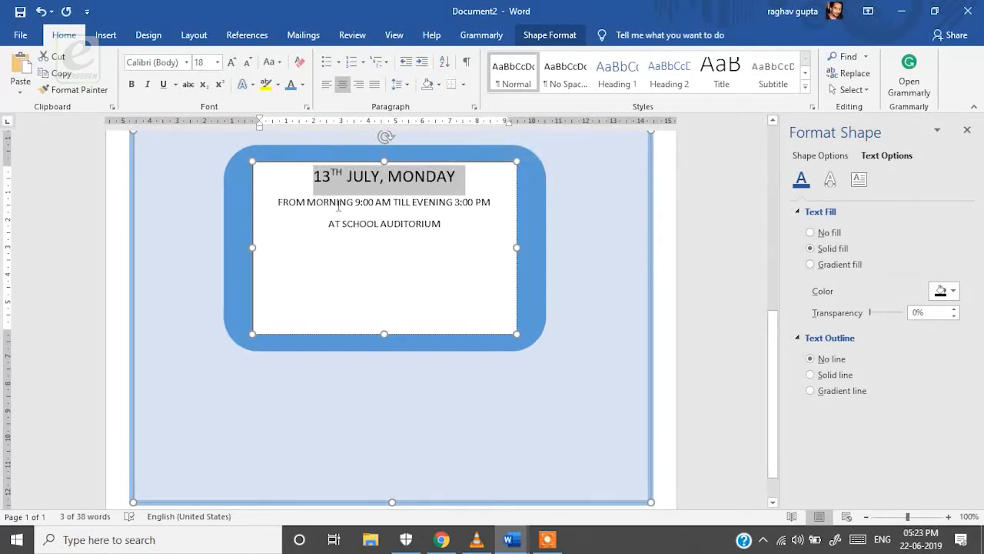
left_click_drag(355, 202, 391, 203)
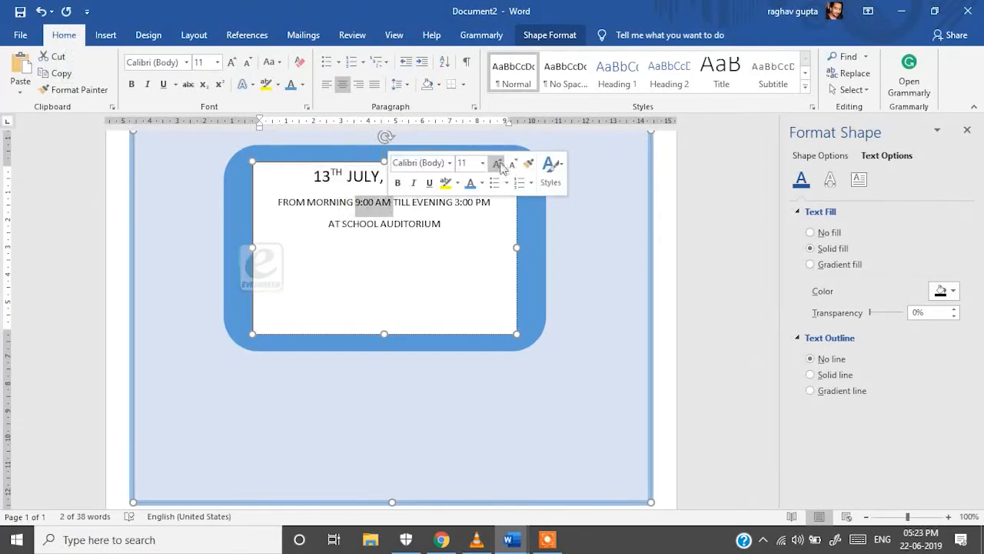
left_click(497, 164)
left_click(498, 164)
left_click(497, 164)
left_click(497, 163)
left_click_drag(467, 208, 502, 209)
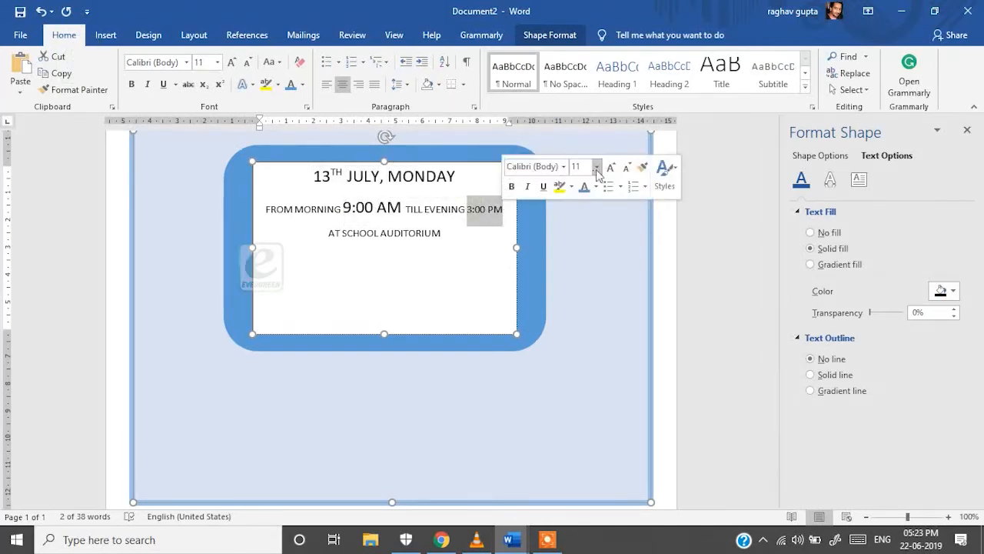
left_click(610, 167)
left_click(611, 167)
left_click(611, 167)
left_click(610, 167)
left_click(425, 207)
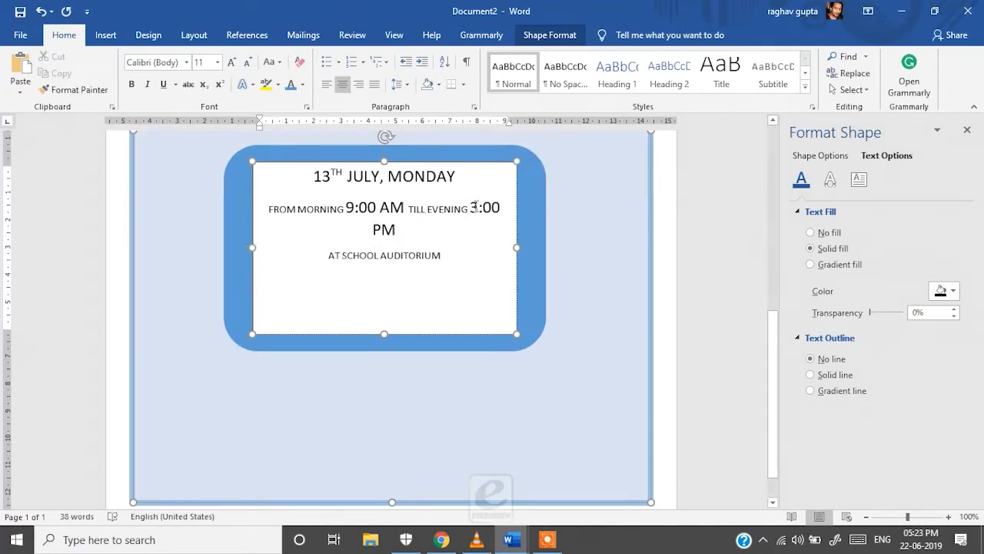
key("Return")
left_click_drag(330, 262, 446, 328)
left_click(419, 263)
left_click_drag(441, 263, 330, 265)
left_click(443, 224)
left_click(443, 224)
left_click(443, 224)
left_click(443, 224)
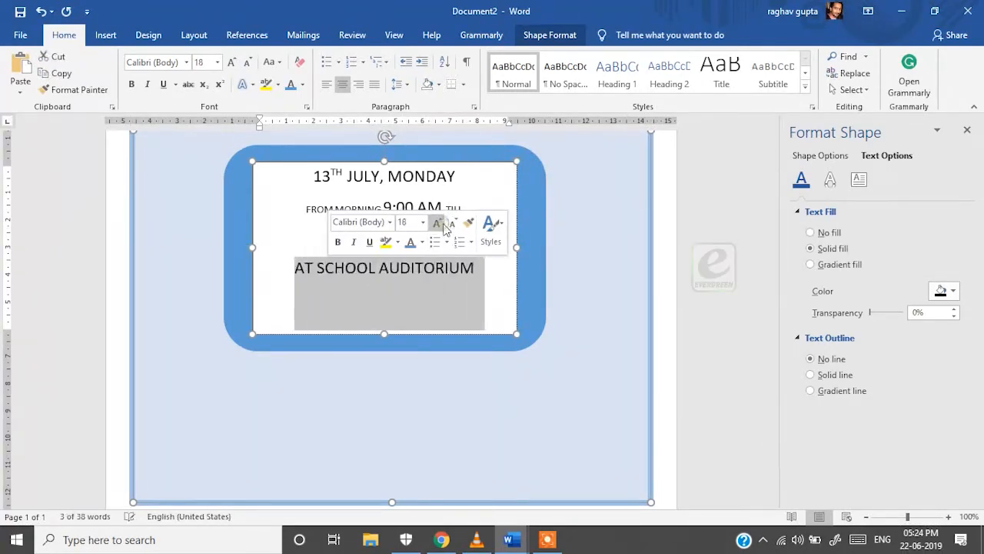
Set all the event text in Acclaim and shorten the text box
key("ctrl+a")
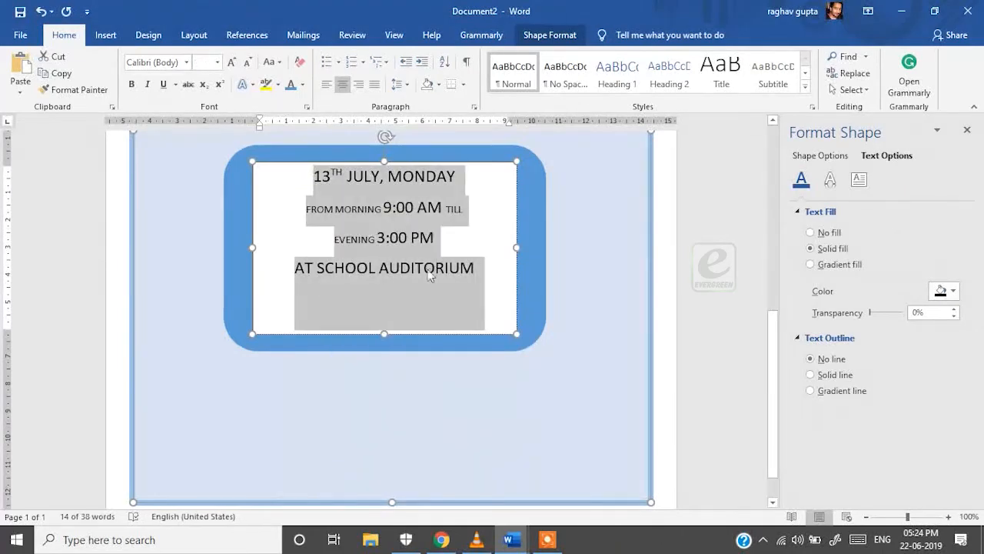
left_click(422, 269)
left_click_drag(315, 175, 417, 209)
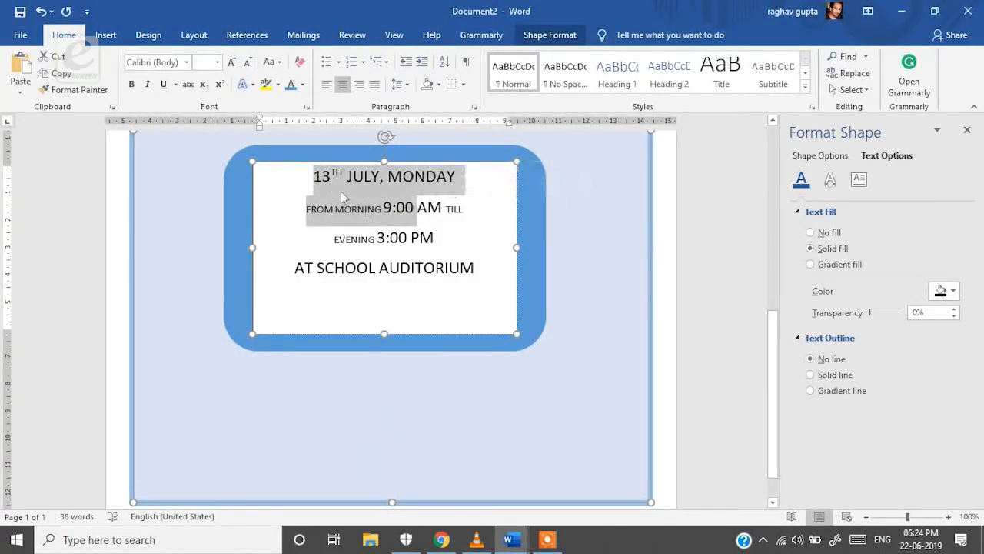
left_click(476, 266, "shift")
left_click(530, 191)
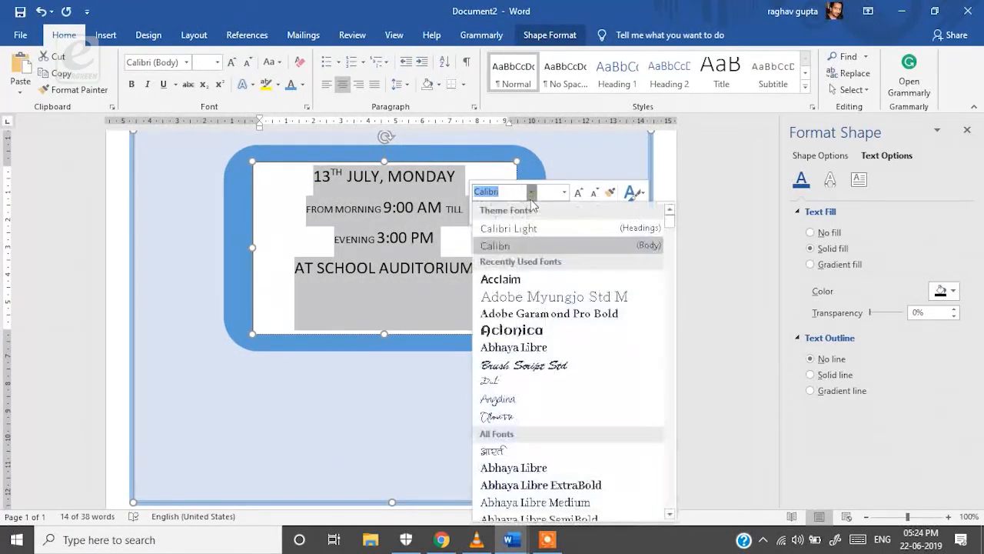
left_click(514, 279)
left_click_drag(385, 335, 386, 295)
left_click(967, 129)
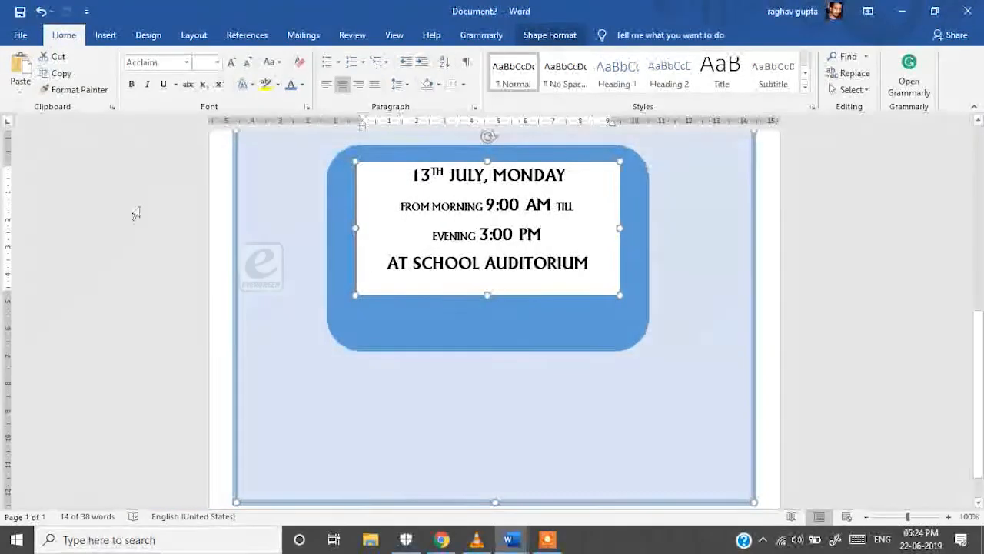
Make the event text white and give its text box No fill
left_click(303, 84)
left_click(296, 133)
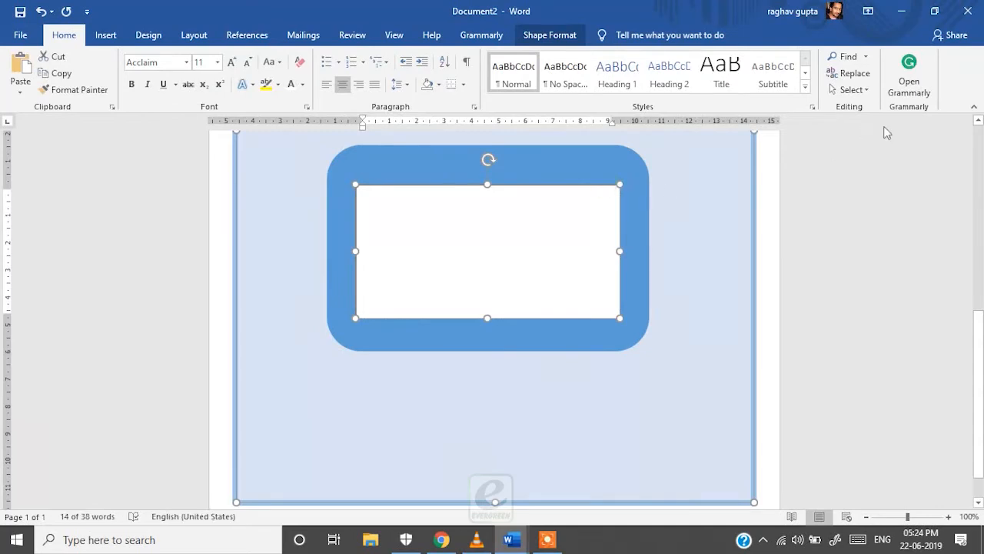
right_click(558, 190)
left_click(599, 466)
left_click(810, 233)
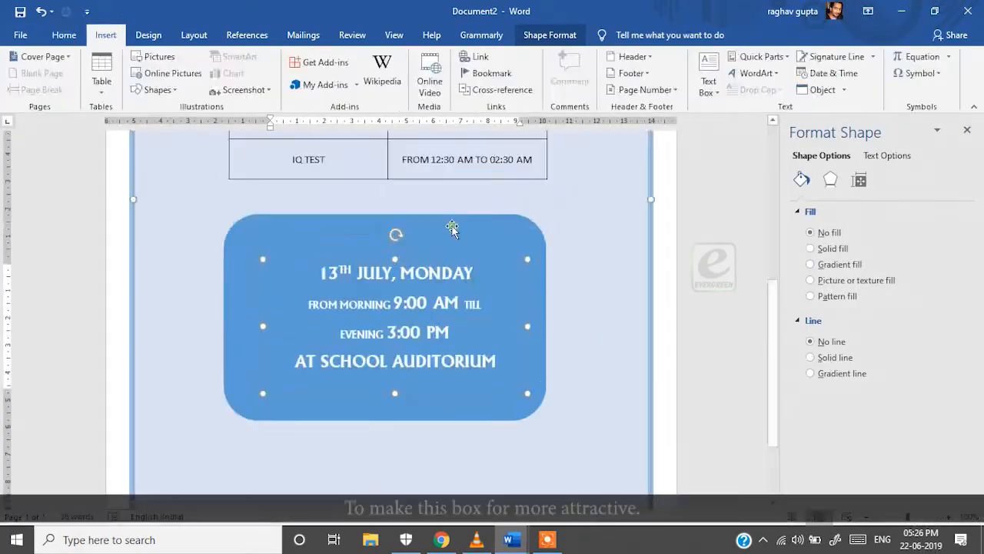
Add a short, transparent reflection (58%, 23%, 1 pt) close beneath the blue card
left_click(499, 228)
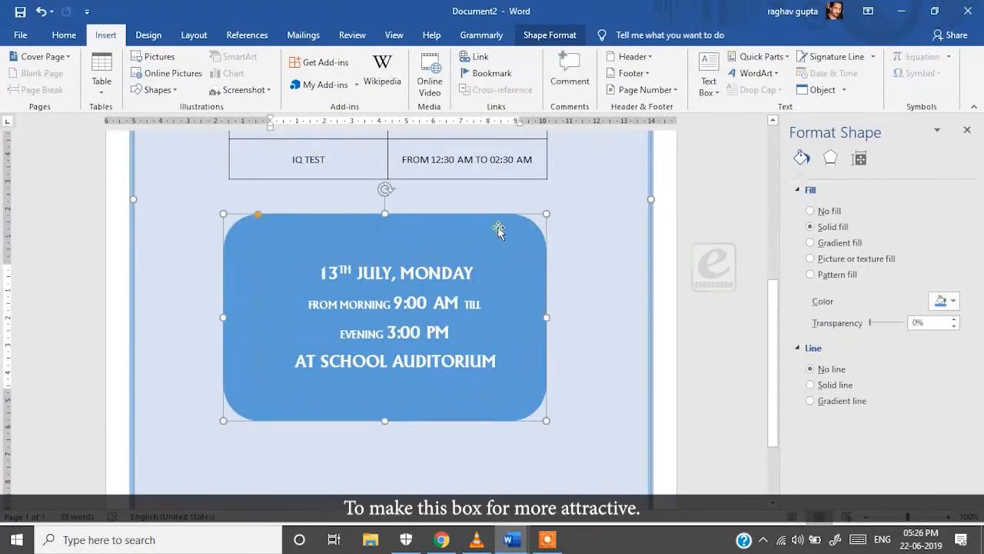
left_click(832, 159)
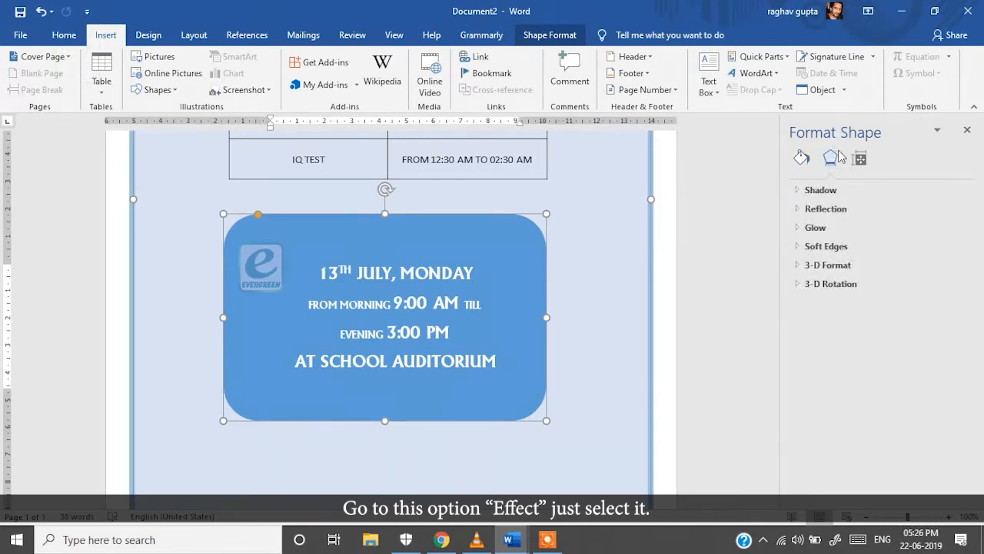
scroll(541, 391, "down", 3)
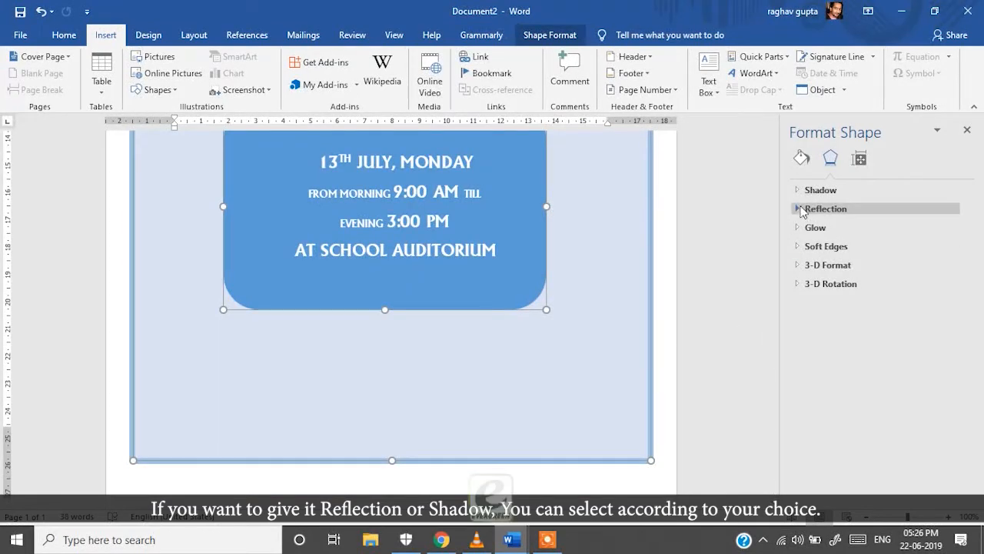
left_click(799, 209)
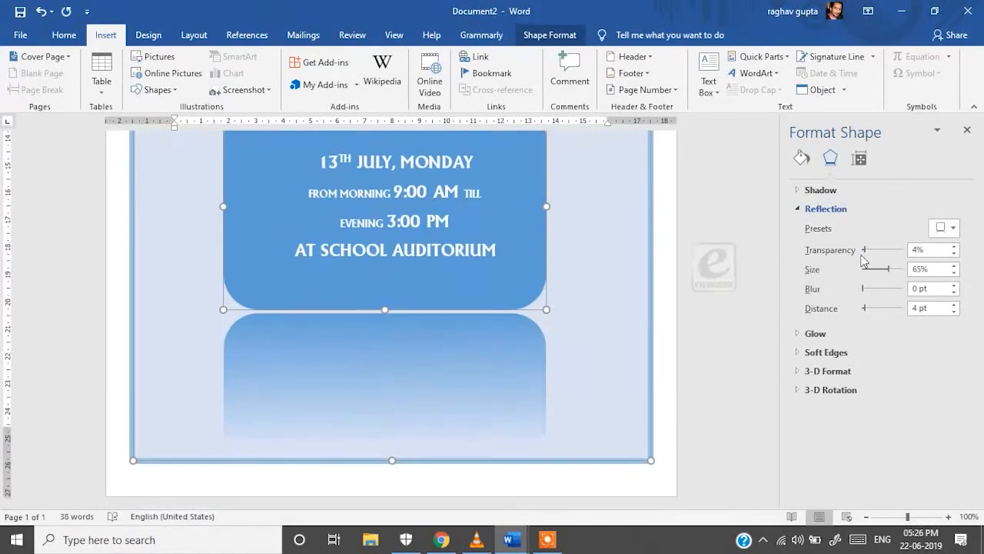
left_click_drag(864, 267, 886, 252)
left_click_drag(864, 313, 863, 321)
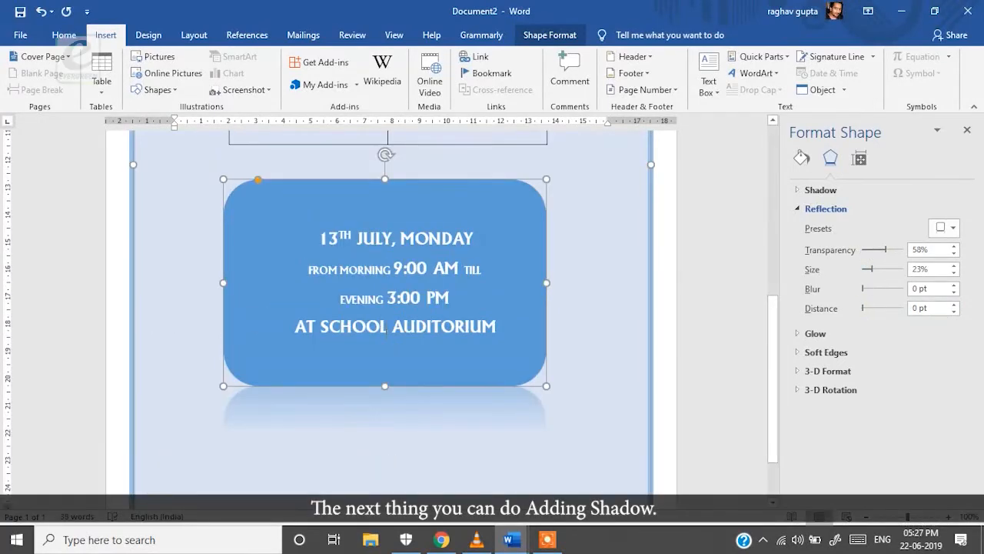
Apply an outer shadow preset to the event text and nudge its box slightly
left_click(323, 239)
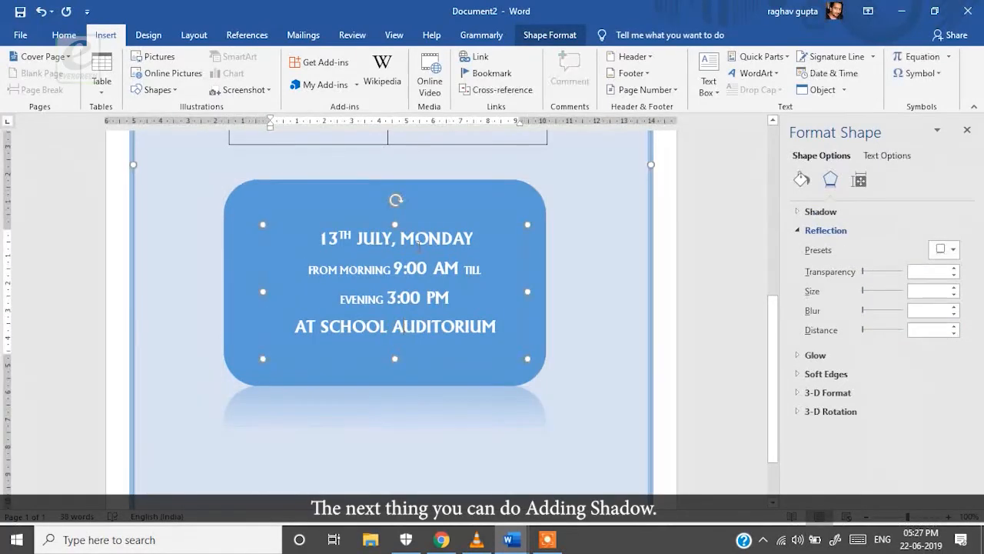
left_click_drag(322, 239, 568, 329)
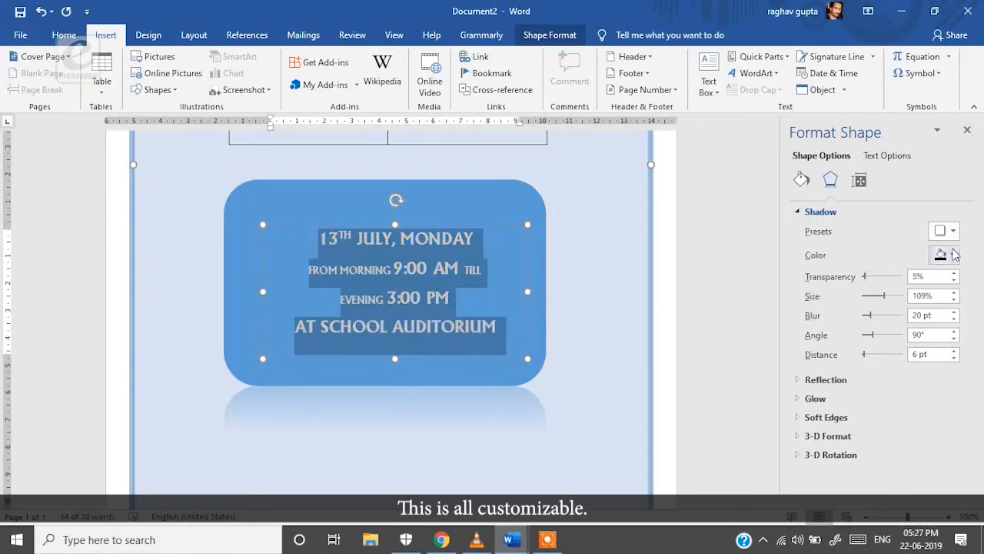
left_click(946, 231)
left_click(914, 339)
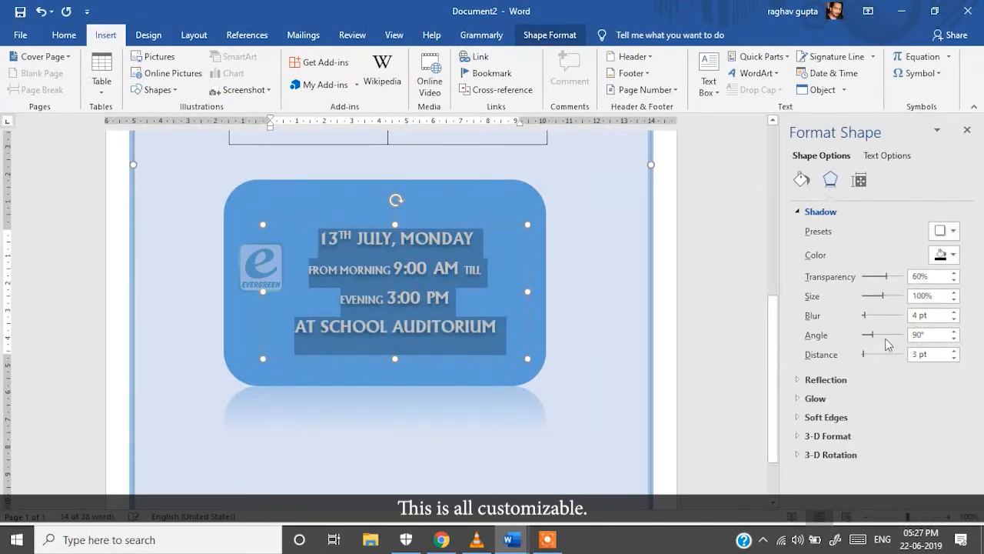
left_click(732, 289)
scroll(576, 419, "down", 7)
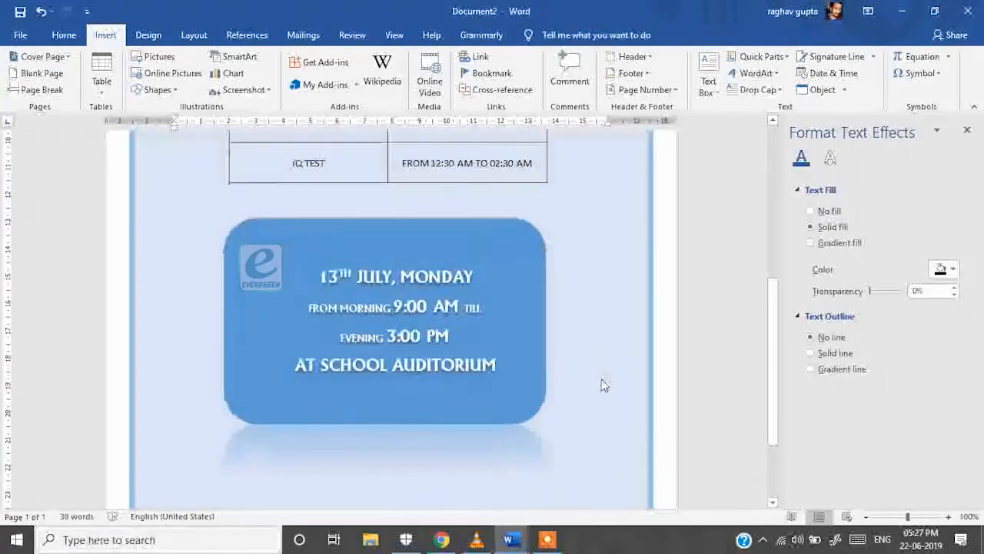
scroll(517, 412, "down", 3)
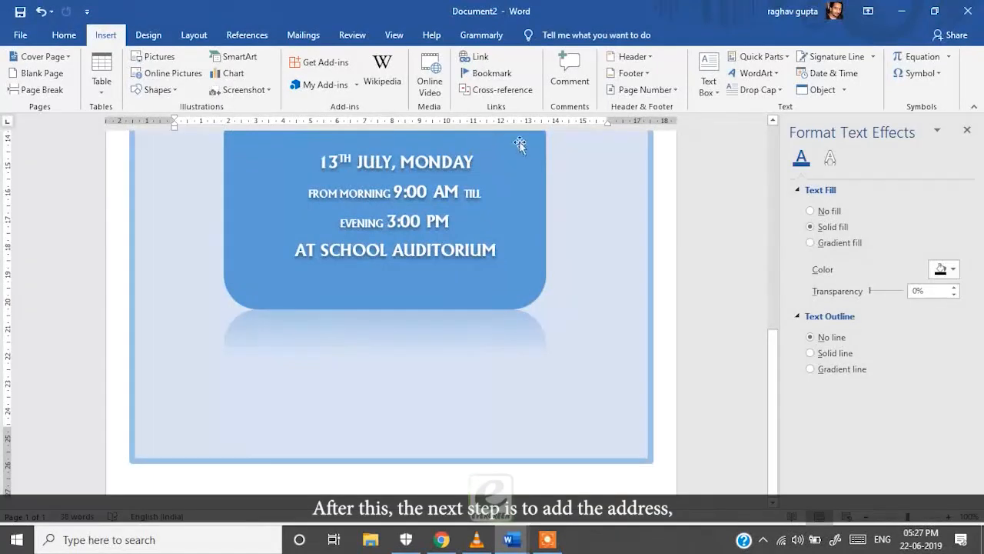
scroll(520, 144, "up", 5)
scroll(494, 307, "down", 5)
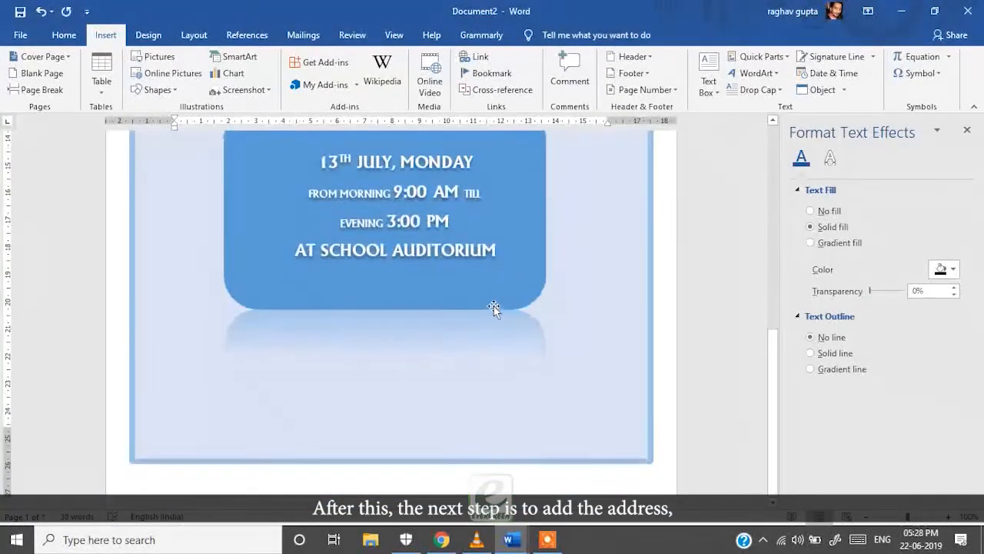
left_click(470, 150)
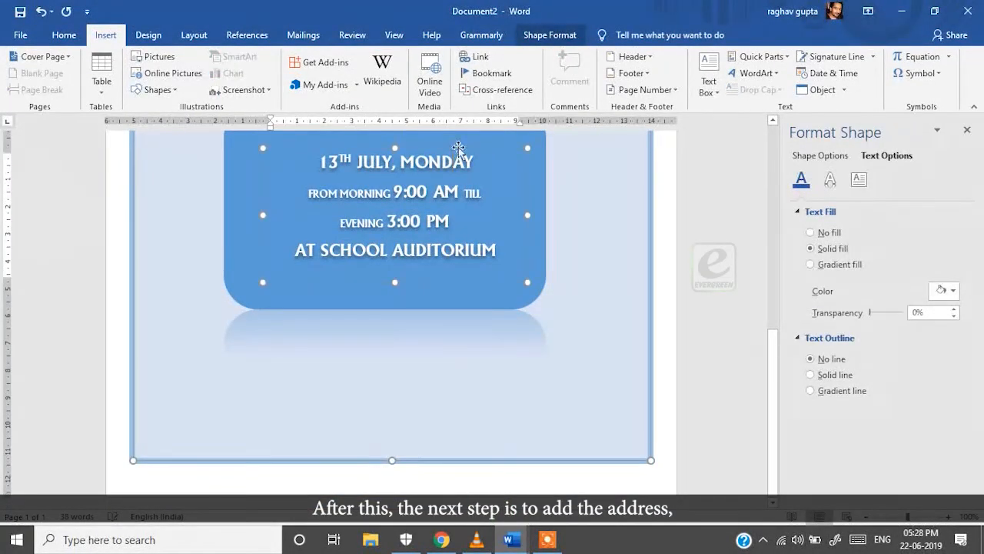
left_click_drag(474, 150, 469, 153)
Draw a new text box below the blue event card
left_click(688, 123)
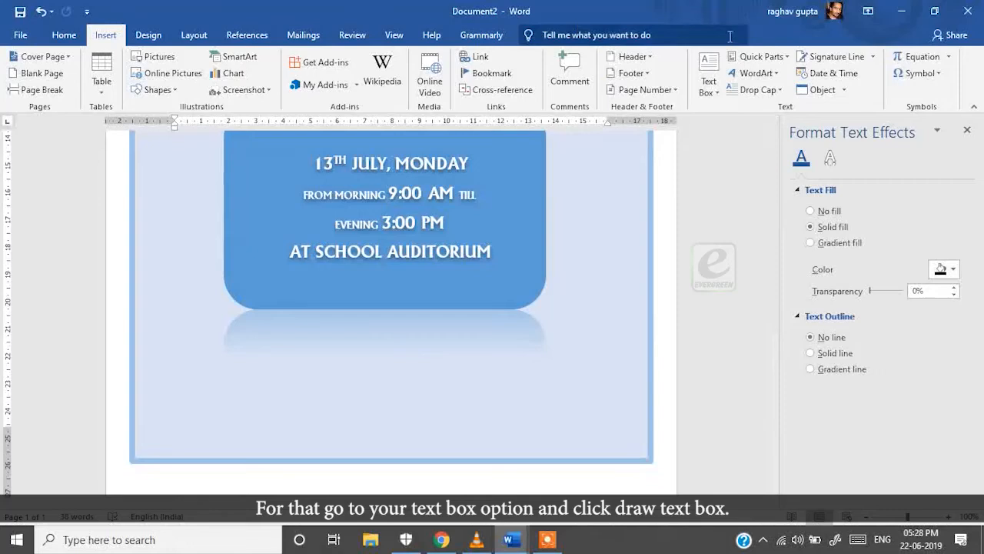
left_click(708, 83)
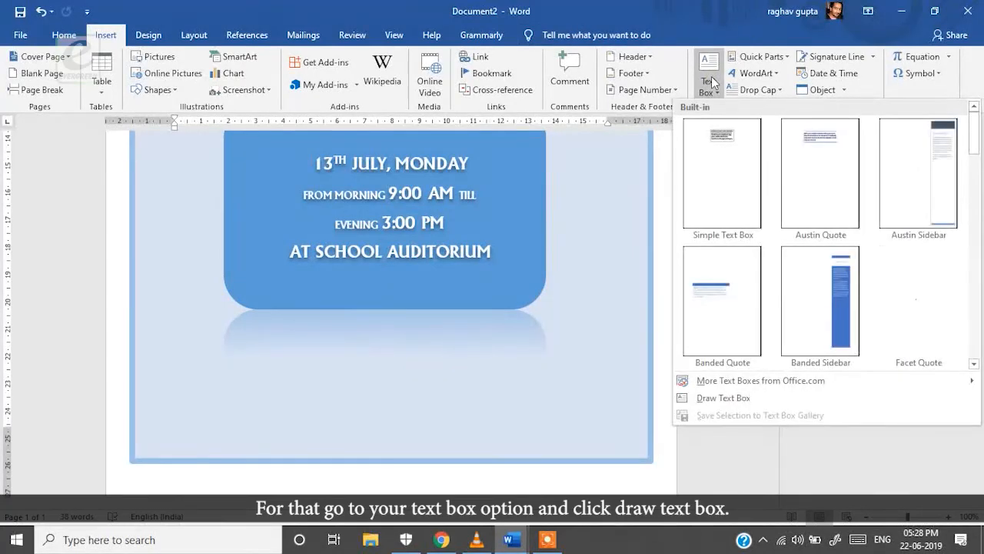
left_click(723, 398)
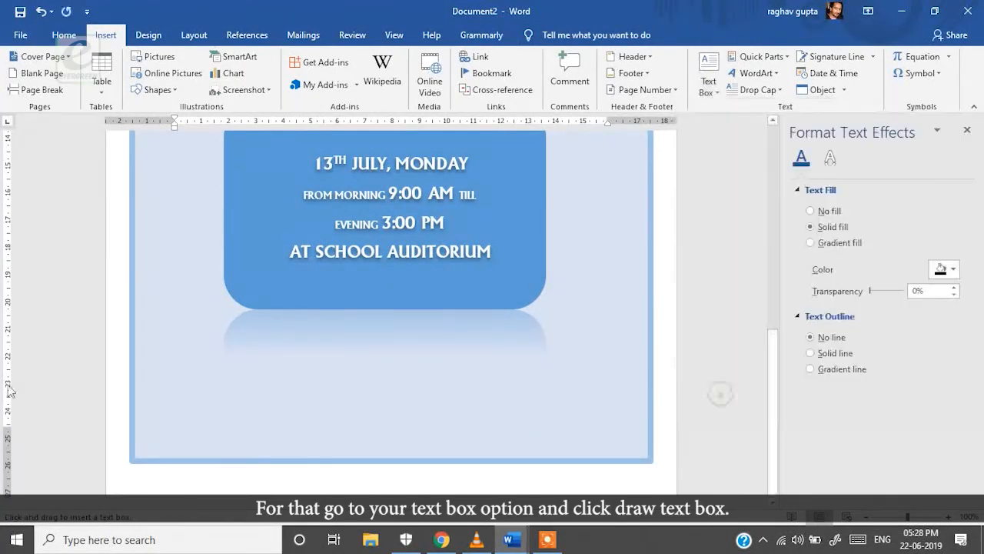
left_click_drag(224, 331, 555, 408)
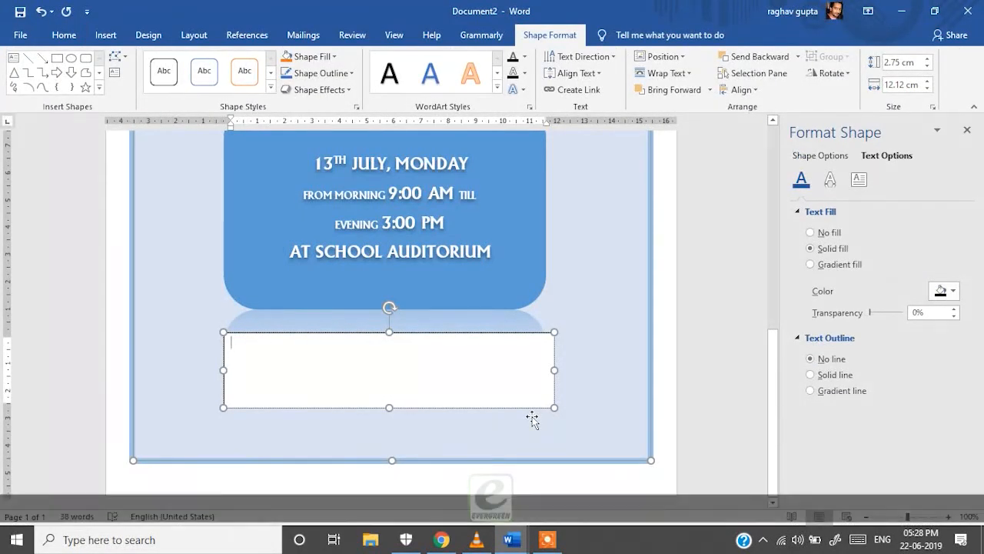
Type EVERGREEN INTERNATIONAL SCHOOL, then the school's street address and phone number on the next line
type("EVERGREEN INTERNATIONA")
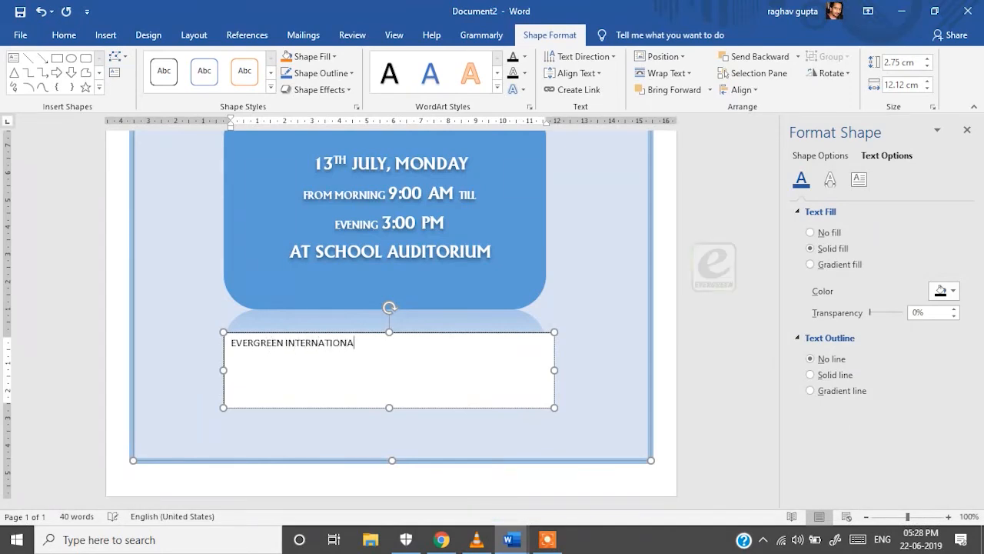
type("L SCHOOL")
key("Return")
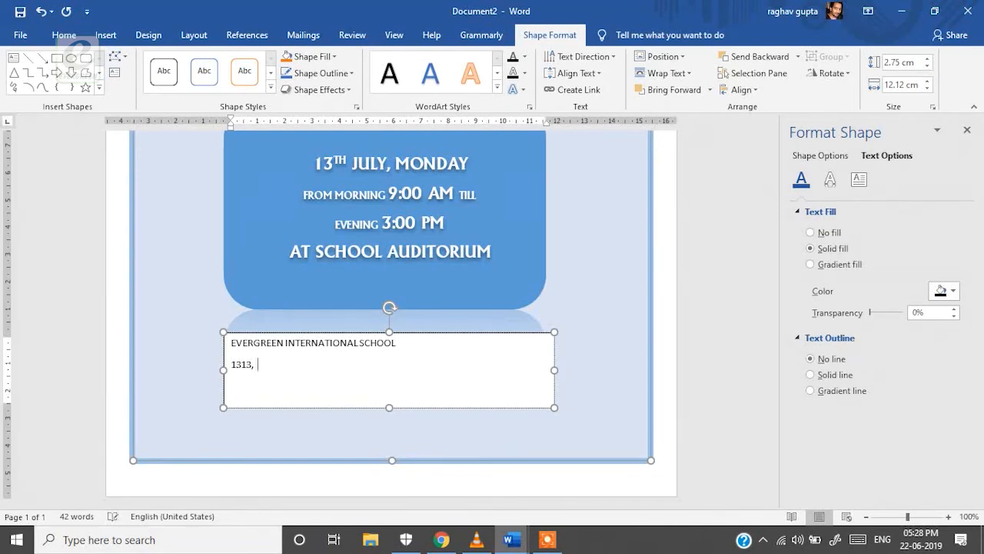
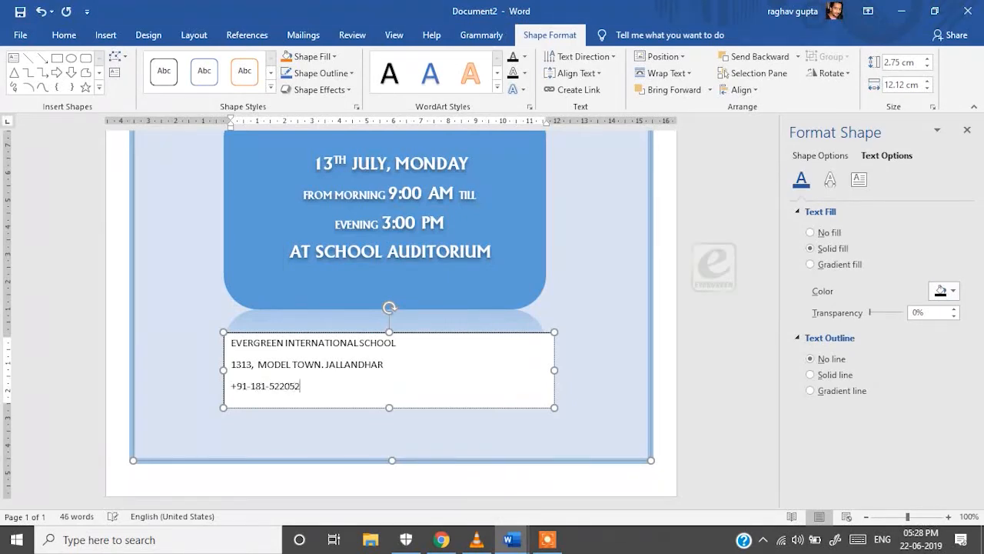
Centre all three address lines and remove the space after each paragraph
key("ctrl+a")
left_click(64, 35)
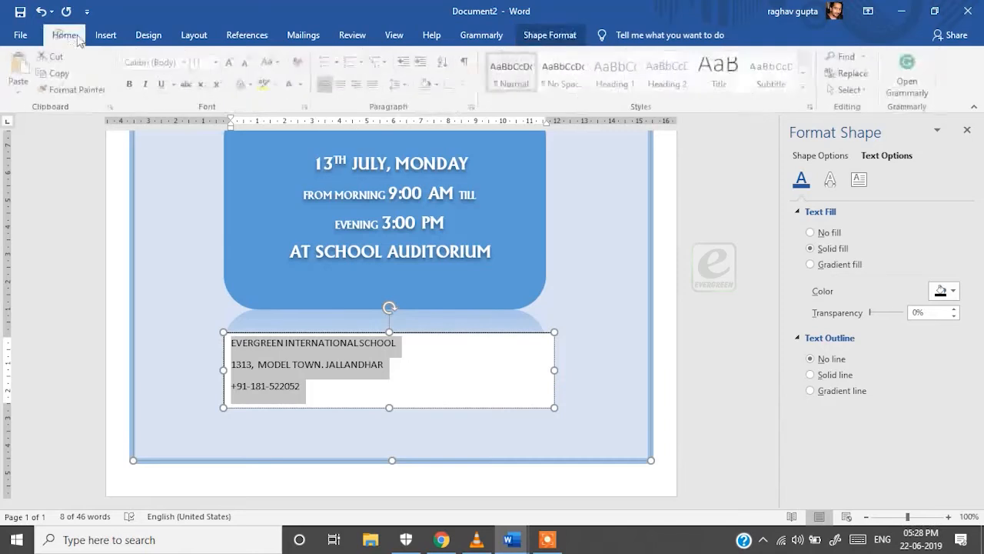
left_click(343, 84)
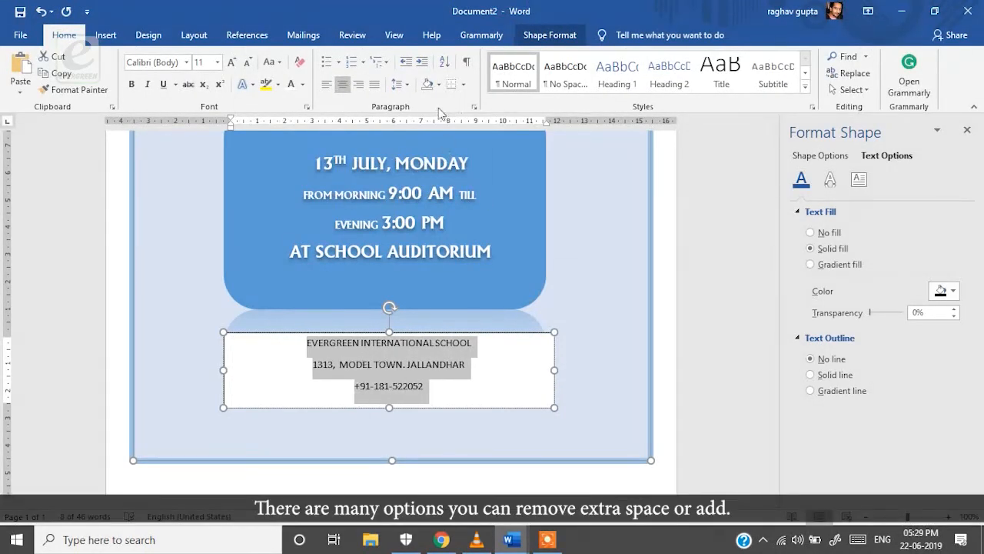
left_click(398, 84)
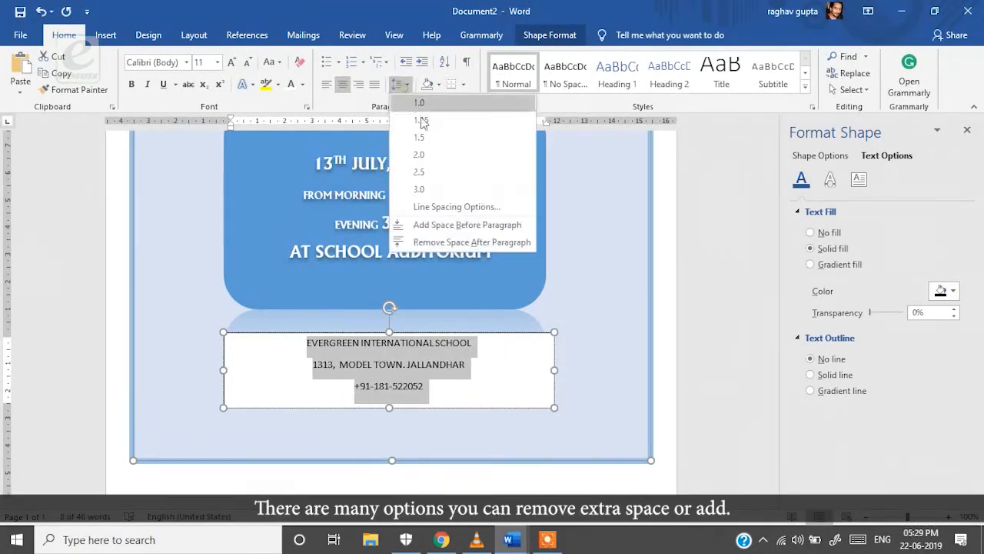
left_click(436, 243)
Give the address box no fill and no outline
left_click(489, 408)
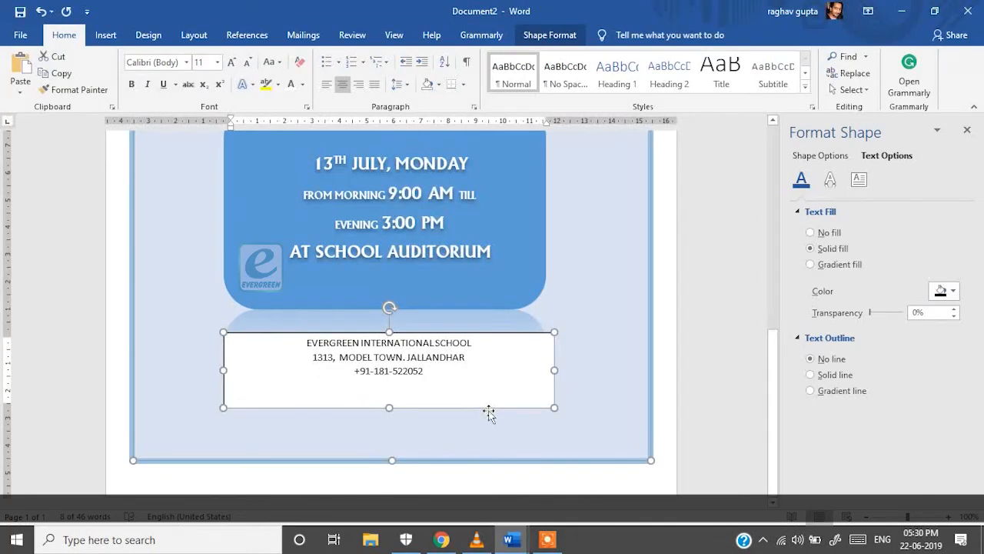
left_click(820, 155)
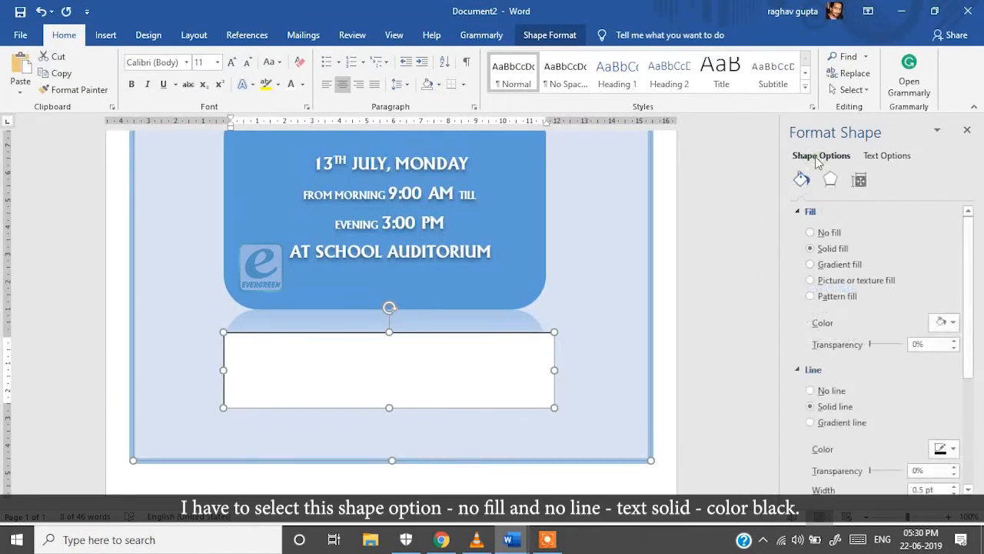
left_click(809, 232)
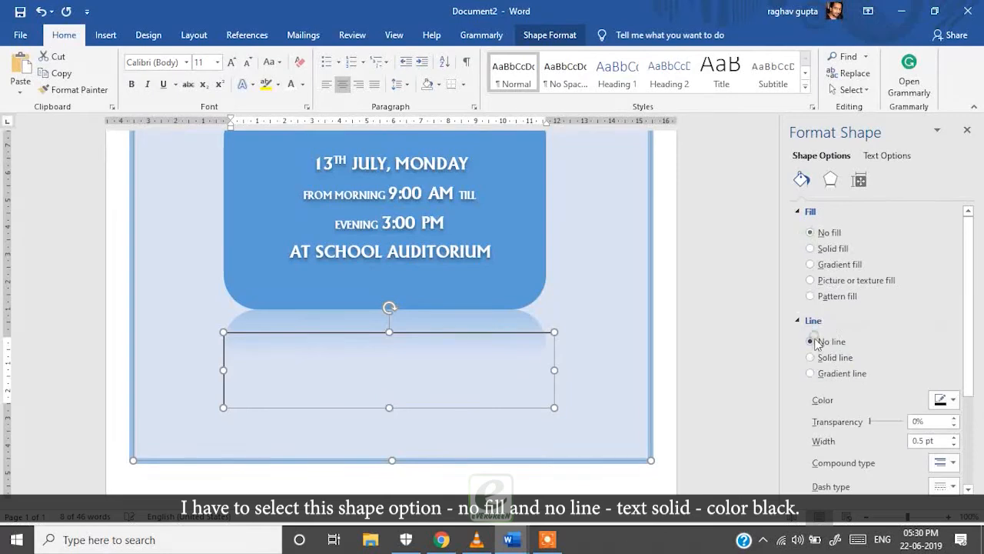
left_click(814, 342)
Make the address text a solid black fill
left_click(884, 155)
left_click(810, 249)
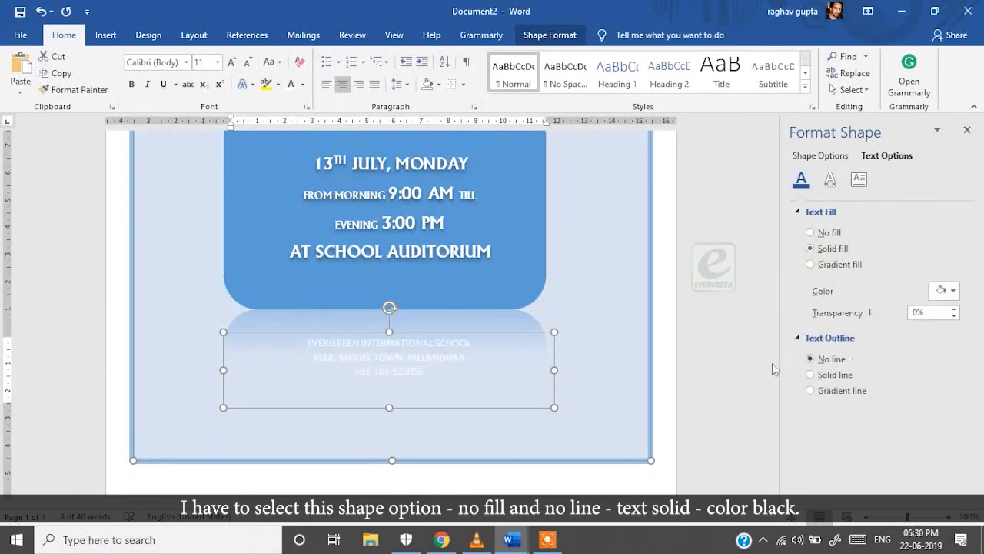
left_click(942, 290)
left_click(877, 338)
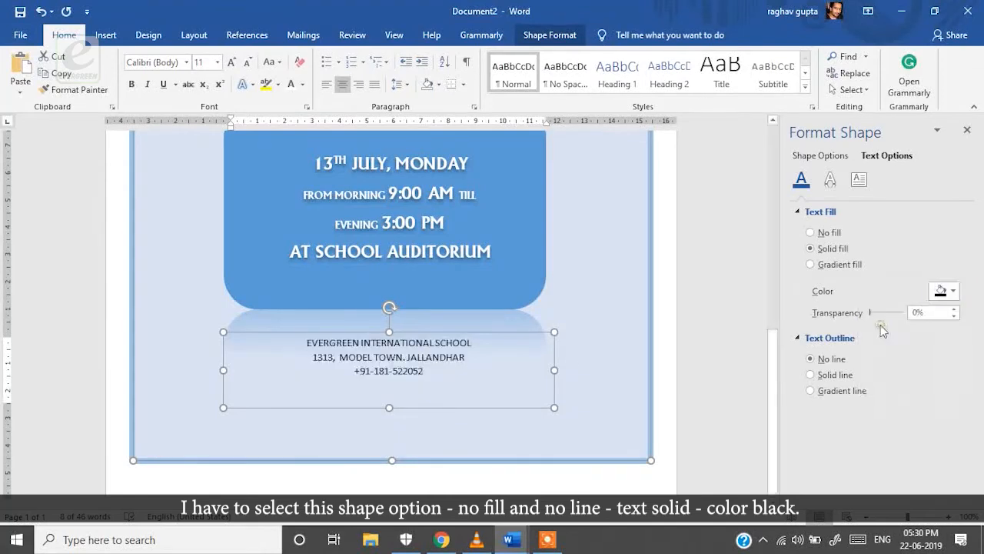
left_click(647, 345)
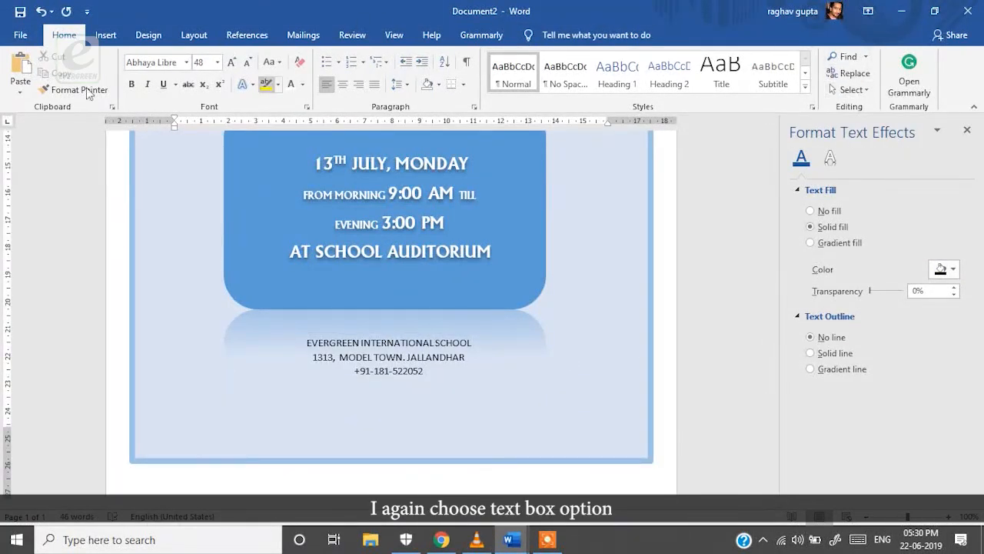
Draw a text box below the address lines and type 'evergreenpublicatons.in'
left_click(106, 35)
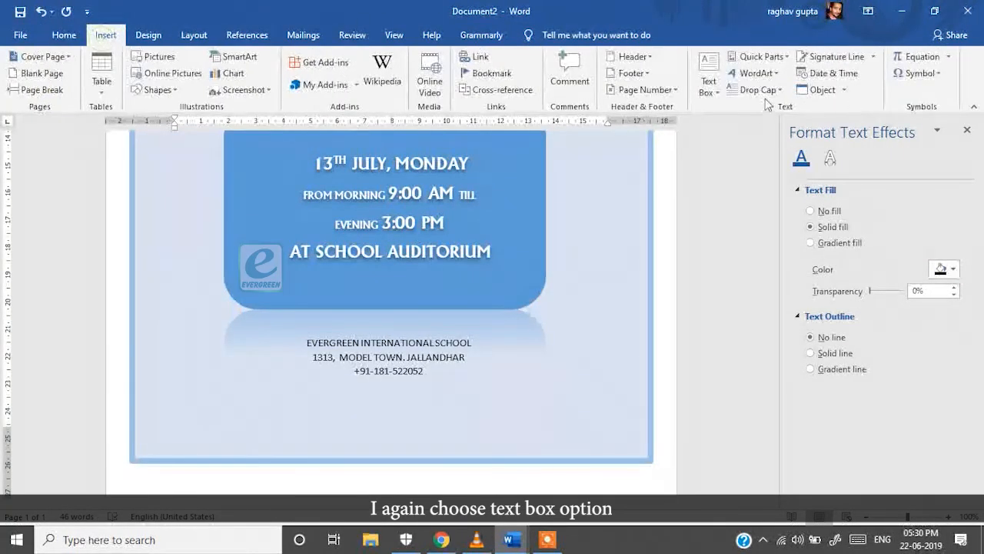
left_click(708, 81)
left_click(723, 398)
left_click_drag(243, 421, 574, 447)
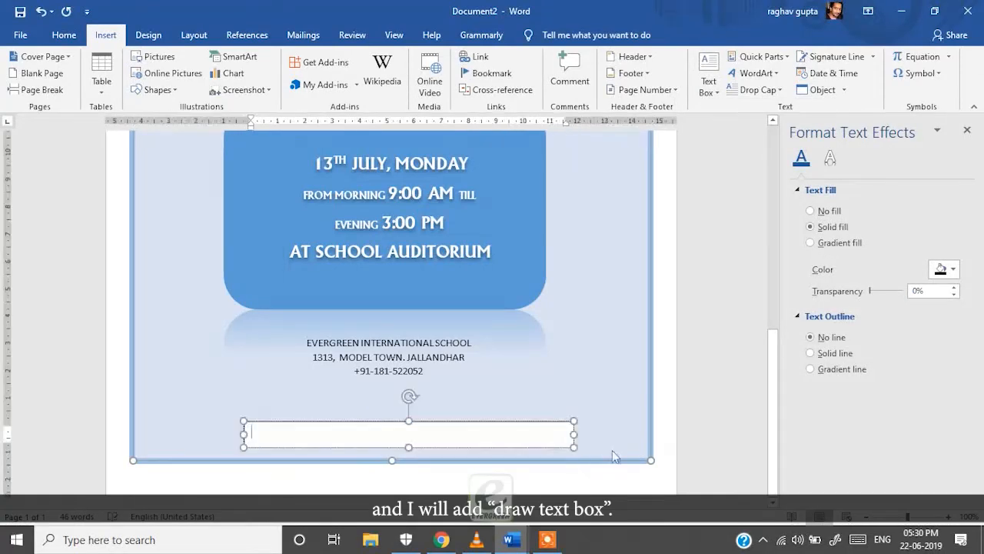
left_click_drag(501, 421, 488, 417)
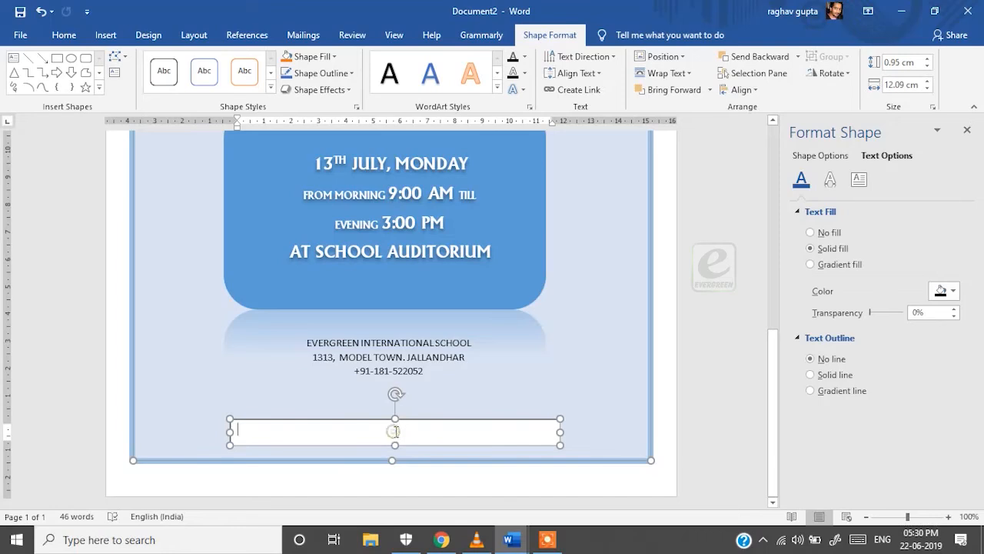
type("evergreen")
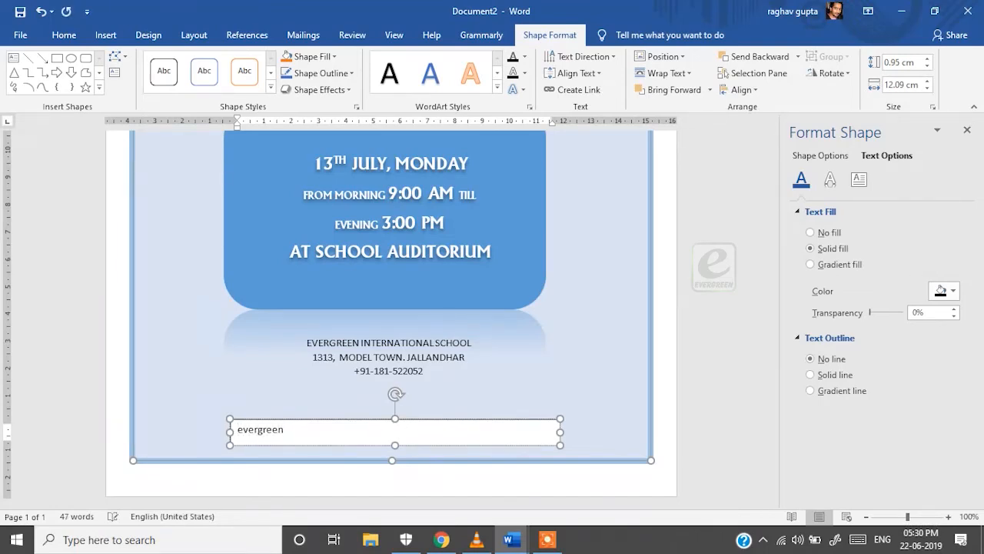
type("publicatons")
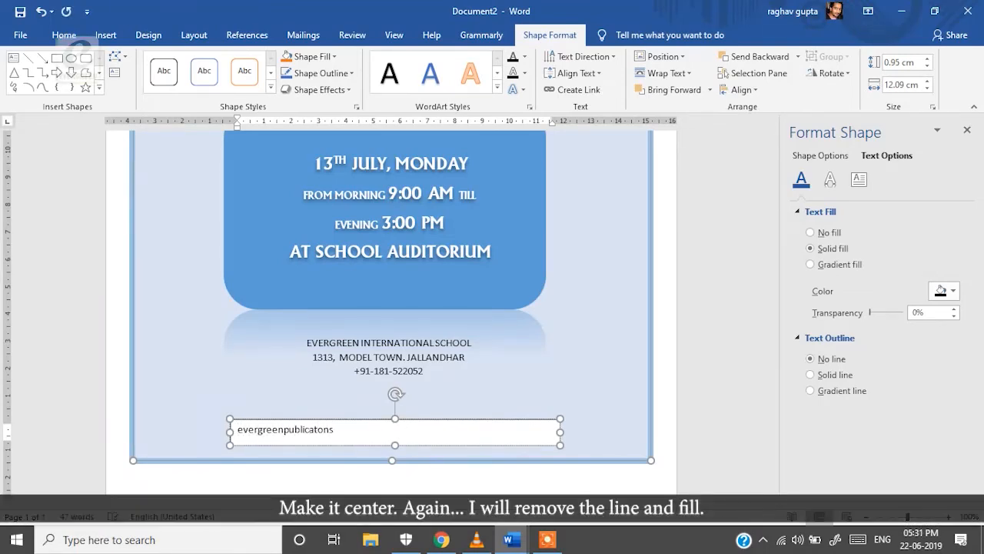
type(".in")
Centre the website text and give its box no outline and no fill
key("ctrl+a")
left_click(64, 35)
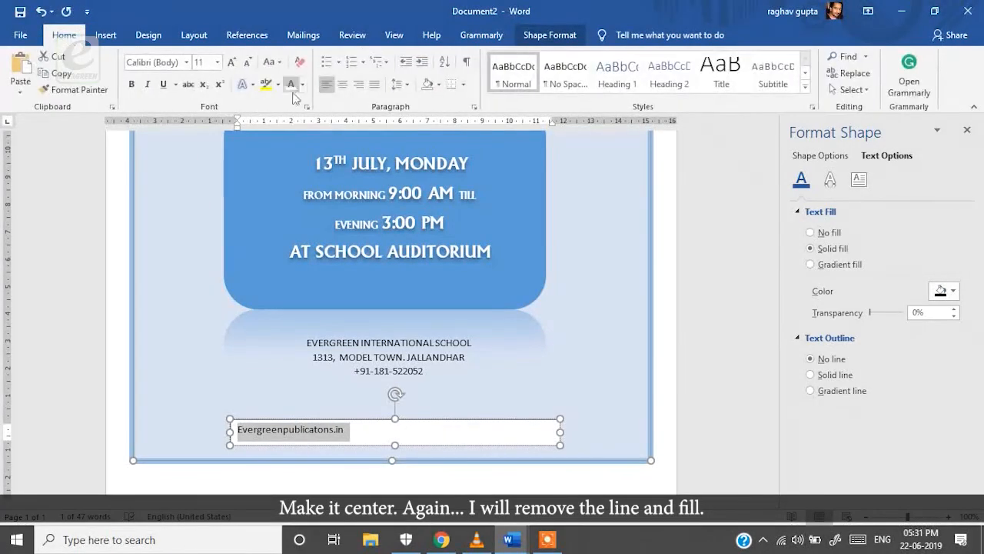
left_click(343, 84)
right_click(530, 428)
left_click(506, 428)
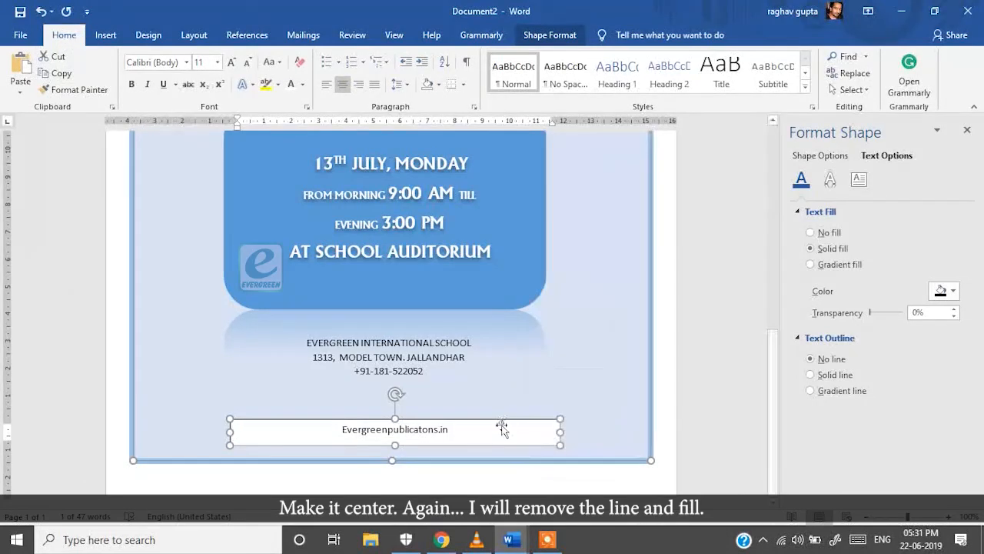
left_click(815, 156)
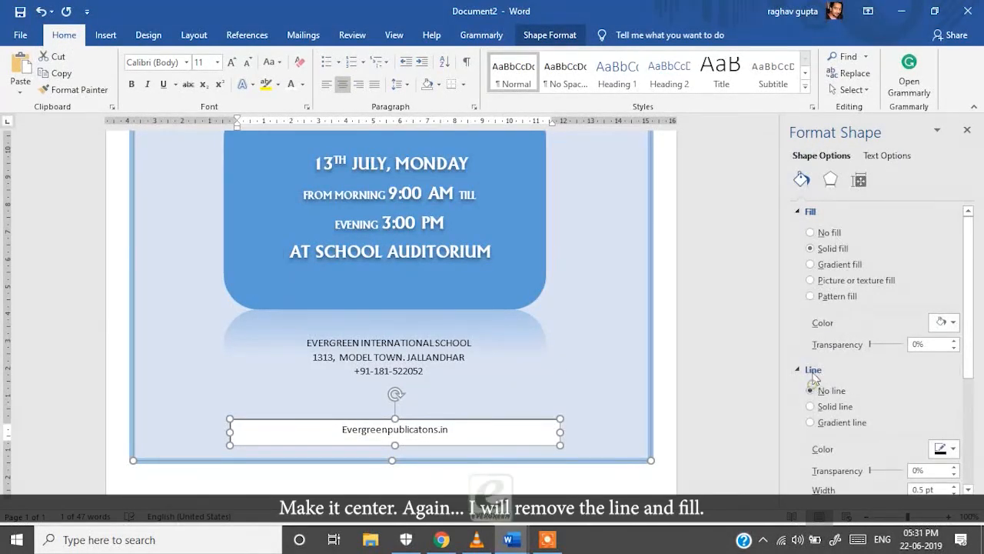
left_click(810, 390)
left_click(810, 232)
left_click(707, 374)
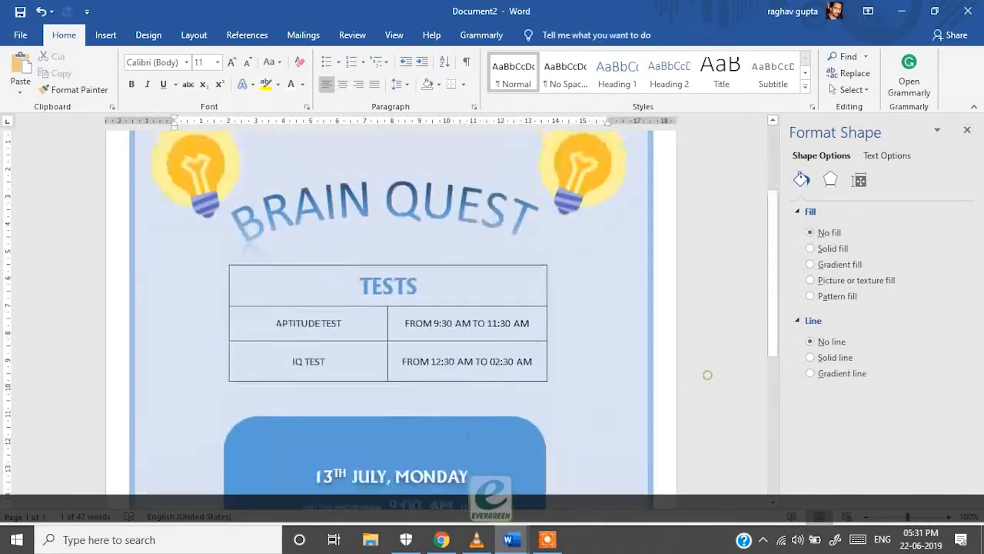
With the blue poster shape selected, insert the Desktop picture YourLogoHere.png
scroll(604, 334, "down", 2)
left_click(602, 341)
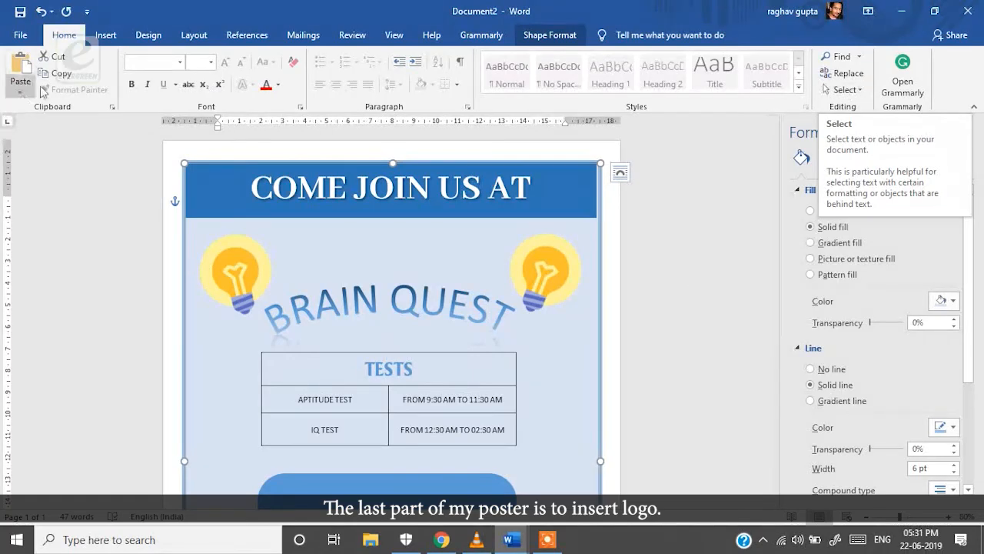
left_click(104, 36)
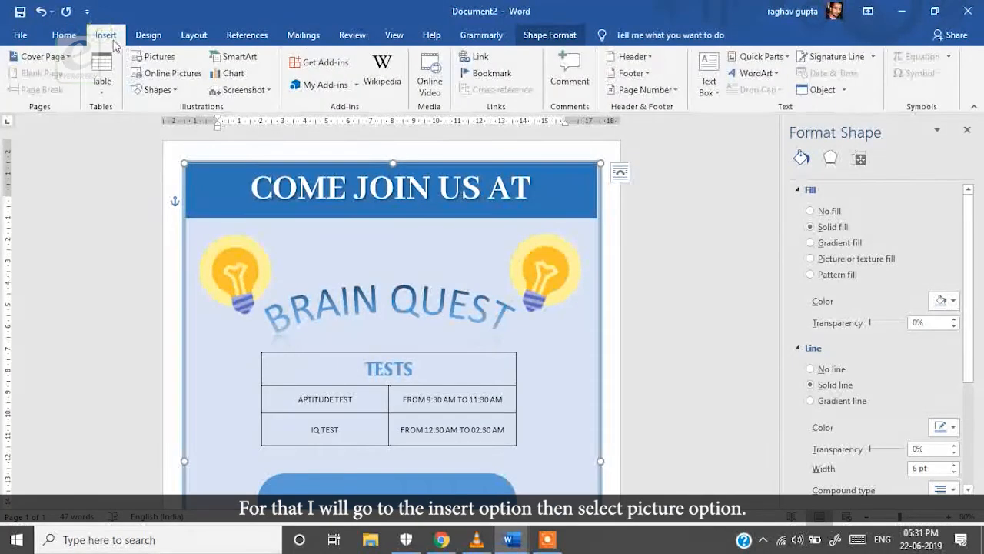
left_click(143, 62)
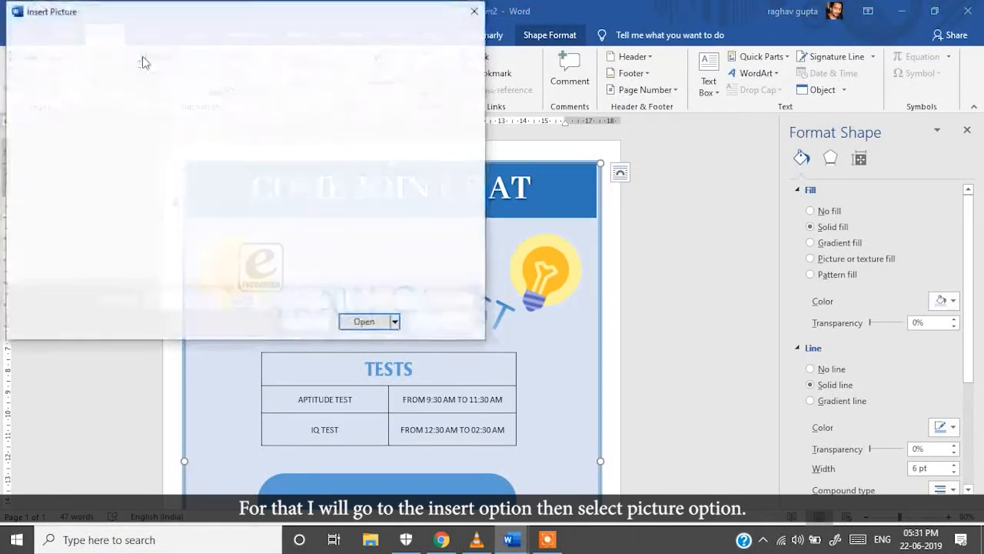
scroll(62, 108, "up", 3)
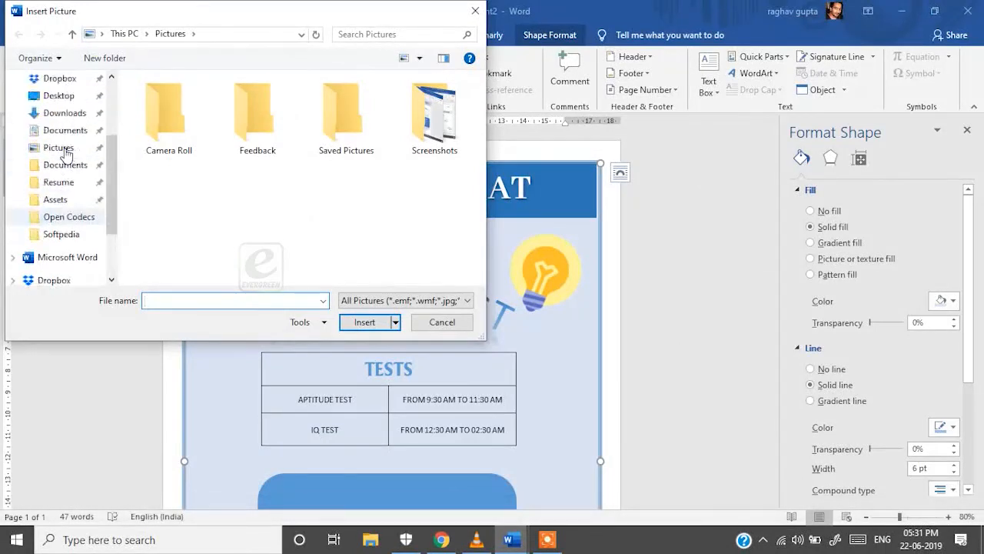
left_click(62, 96)
left_click(57, 113)
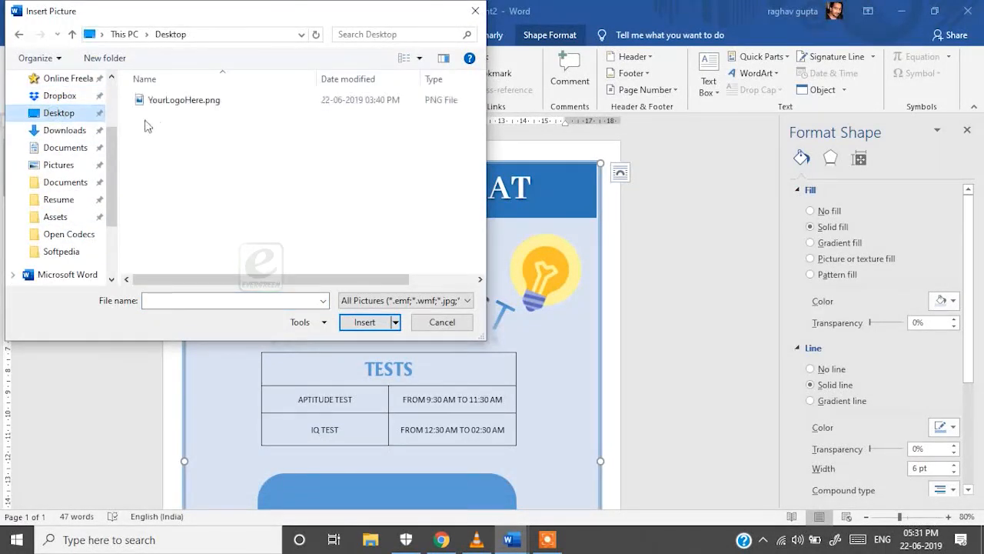
left_click(158, 101)
left_click(364, 321)
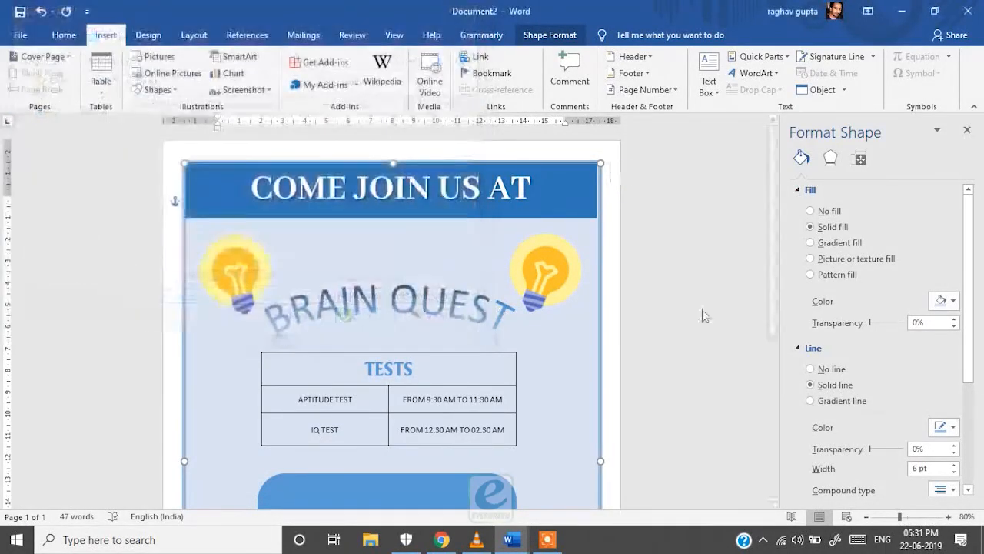
Move the logo to the left end of the COME JOIN US AT banner and shrink it
left_click_drag(429, 483, 233, 212)
triple_click(231, 199)
left_click(149, 197)
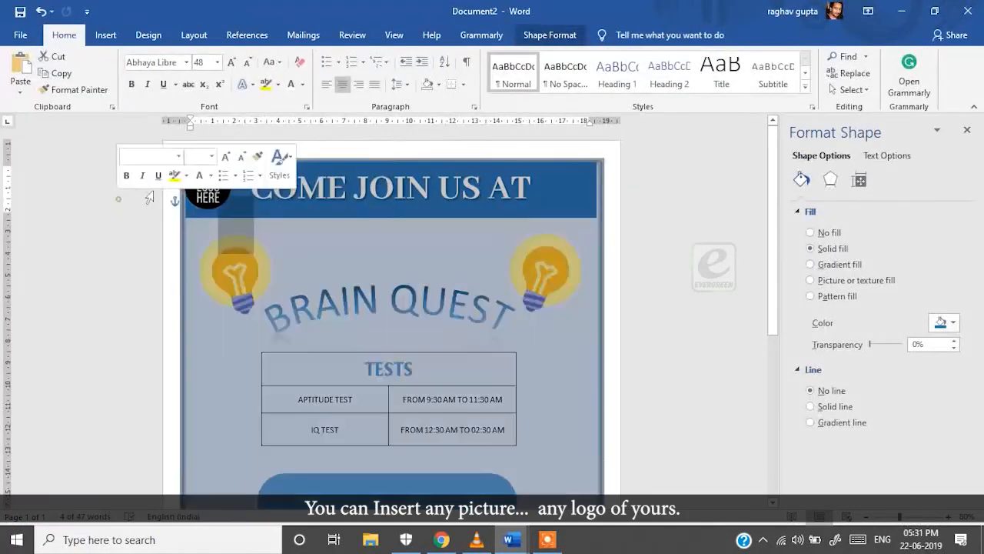
left_click(209, 188)
mouse_move(223, 163)
left_mouse_down()
mouse_move(283, 182)
mouse_move(282, 171)
mouse_move(205, 168)
left_mouse_up()
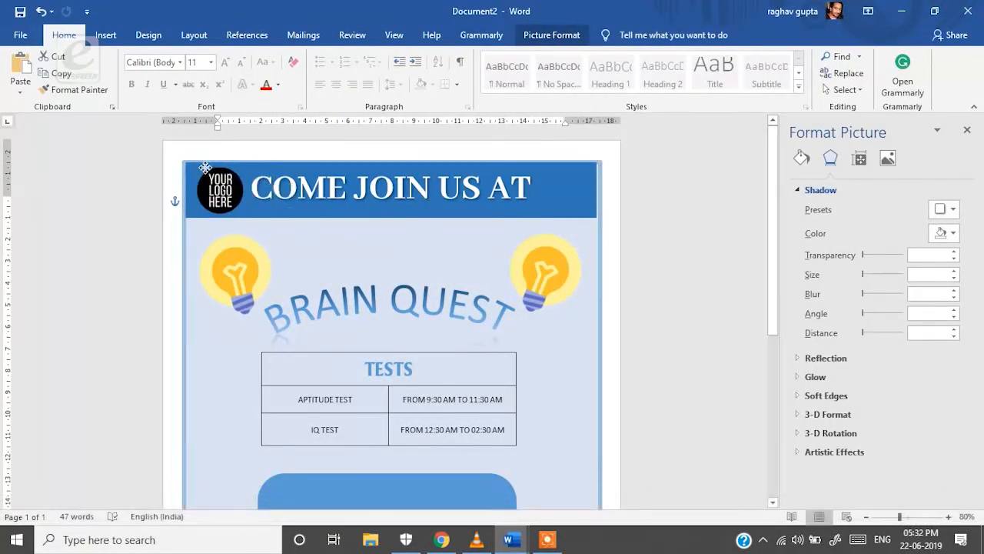
left_click(660, 257)
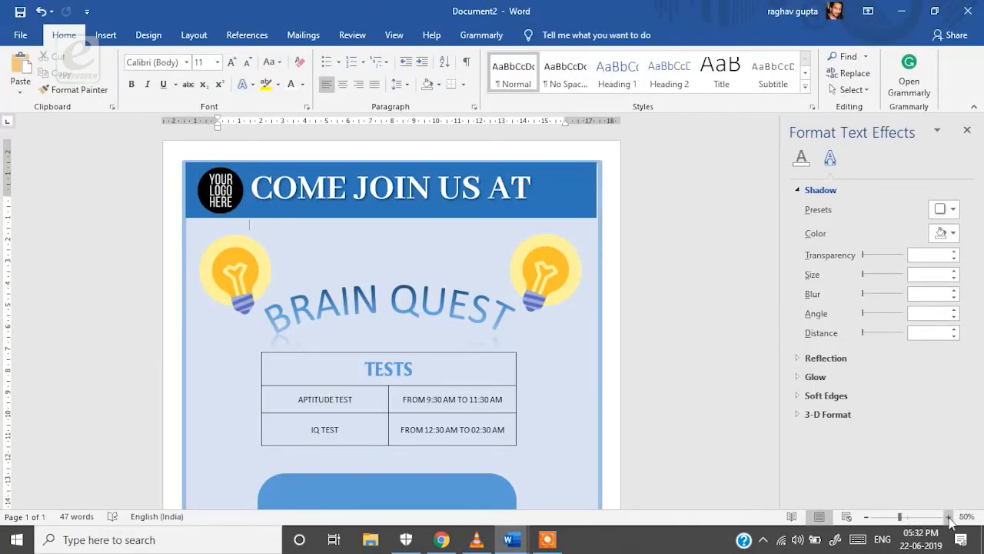
Adjust the page zoom and close the Format Text Effects pane
left_click(948, 517)
left_click(948, 516)
left_click(866, 518)
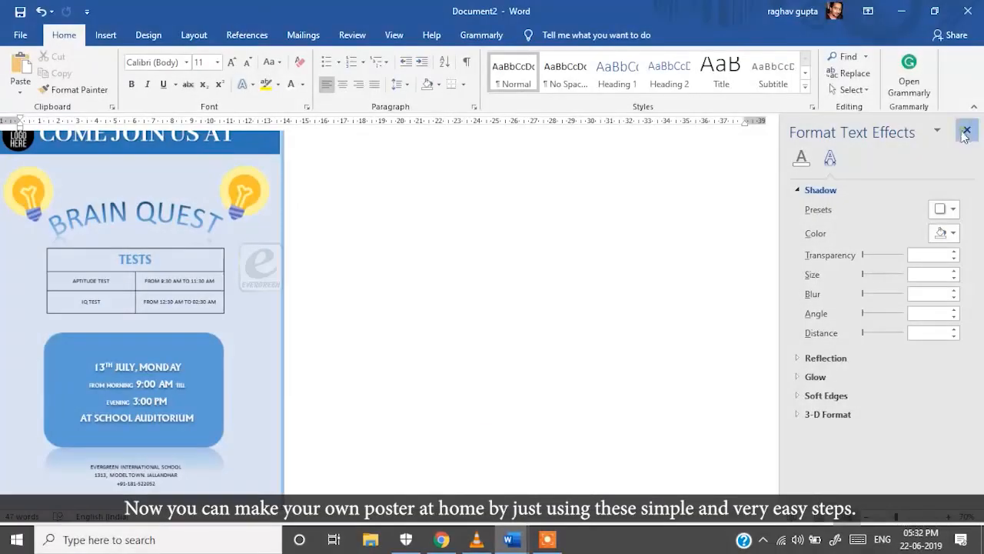
left_click(966, 132)
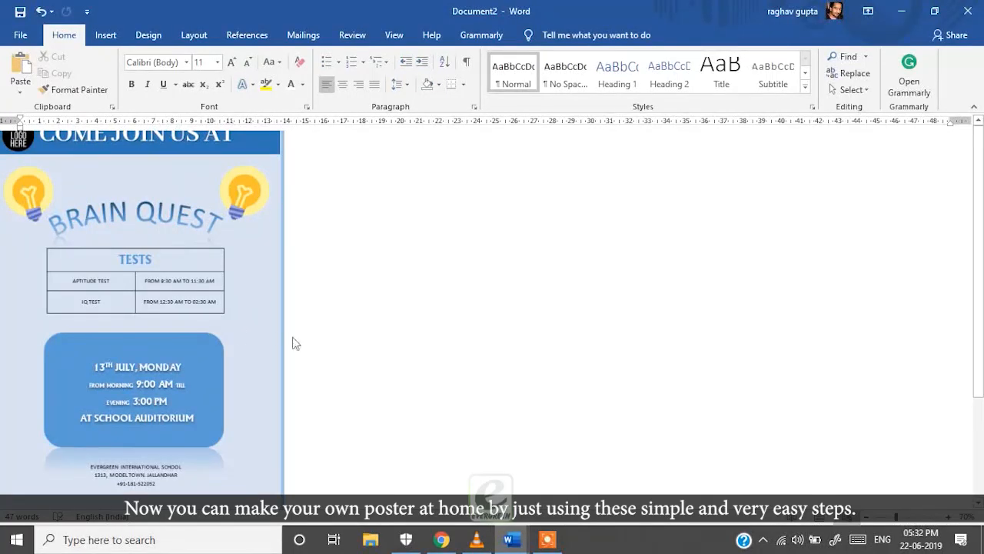